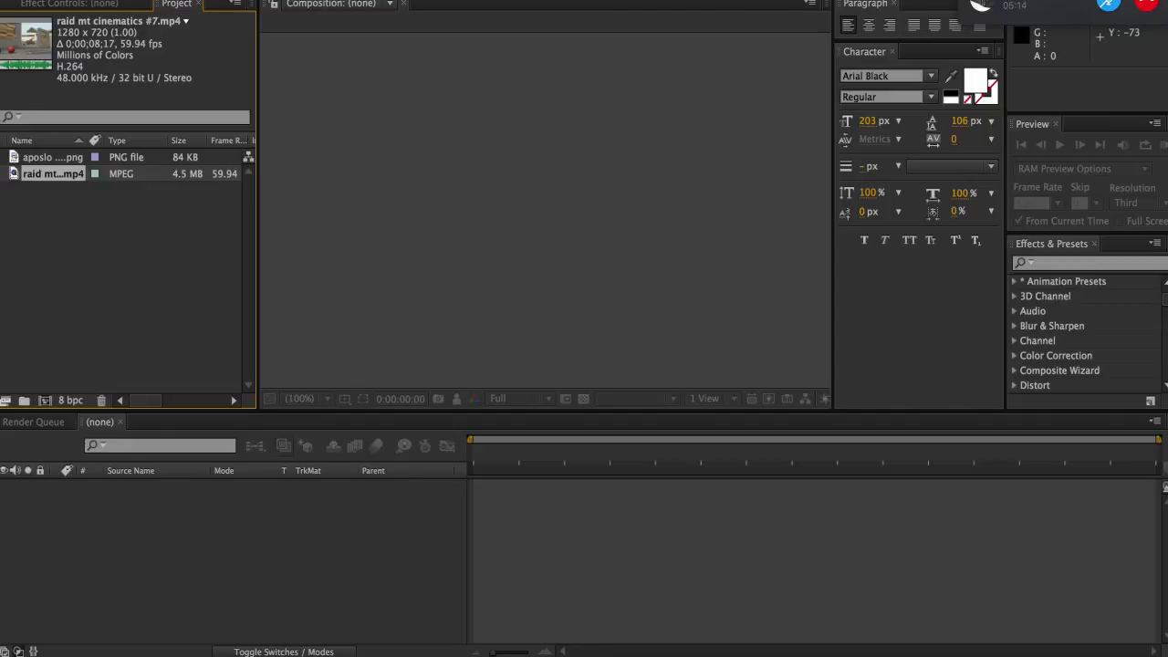
Preview the raid mt cinematics #7 clip, scrubbing to around 3 and 7 seconds
{"action": "double_click", "coordinate": [55, 174]}
{"action": "key", "text": "space"}
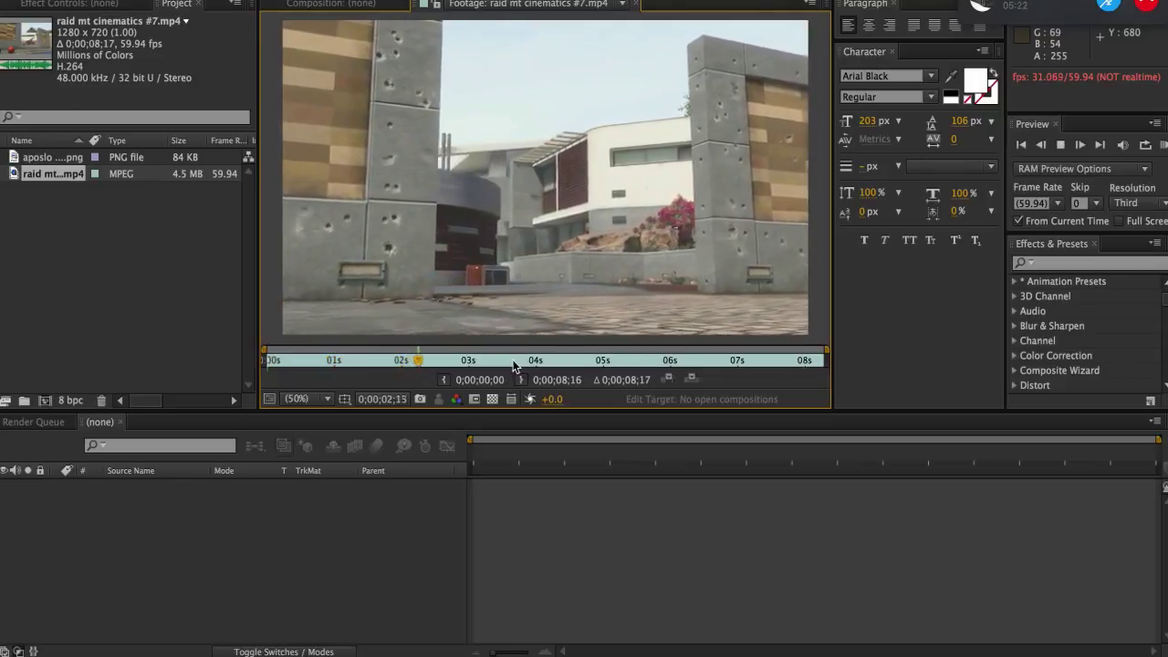
{"action": "key", "text": "space"}
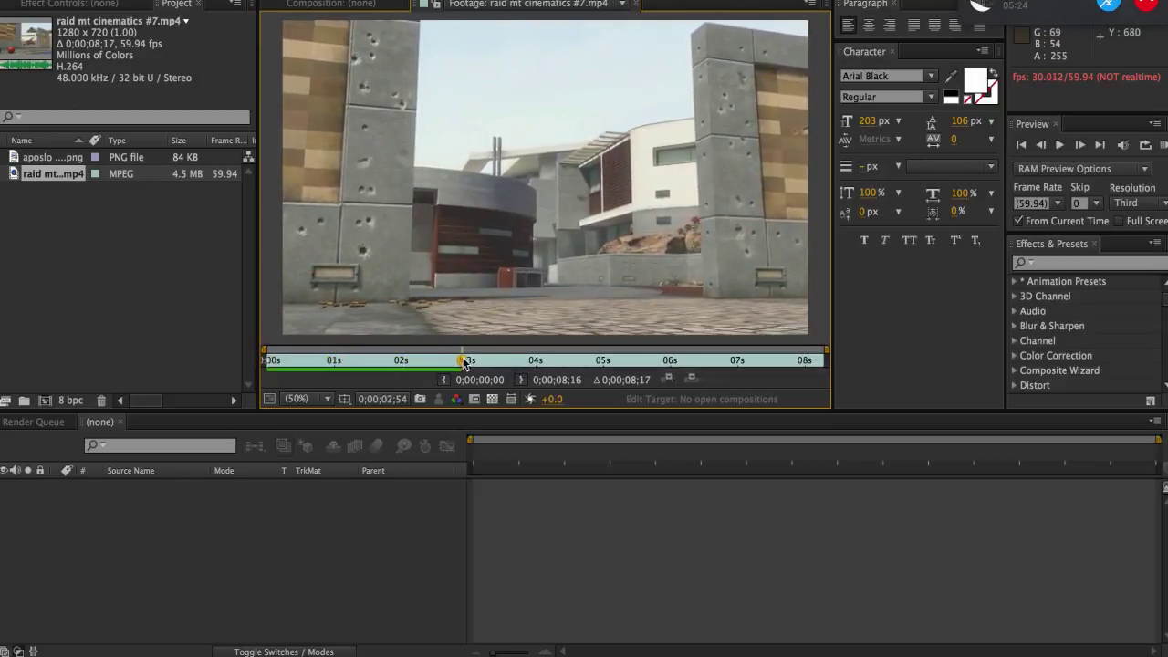
{"action": "left_click_drag", "start_coordinate": [464, 363], "coordinate": [494, 360]}
{"action": "left_click_drag", "start_coordinate": [698, 355], "coordinate": [759, 360]}
{"action": "left_click", "coordinate": [635, 6]}
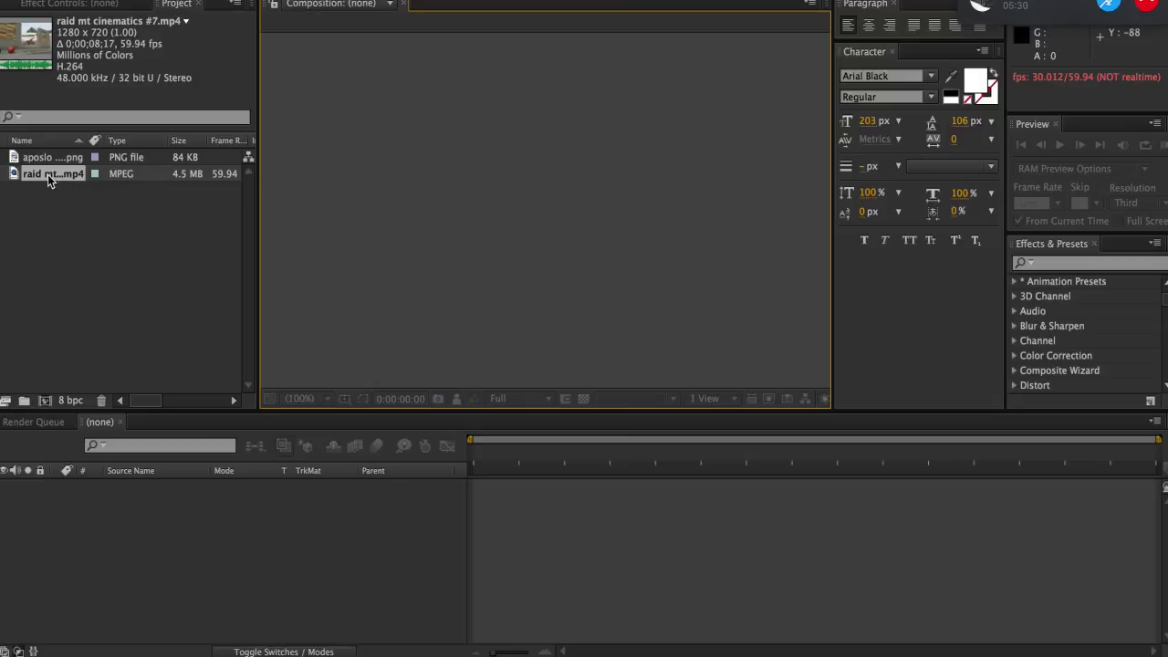
Create a composition from the clip and set the work area to the single frame 0;00;03;38
{"action": "left_click", "coordinate": [48, 175]}
{"action": "left_click", "coordinate": [44, 402]}
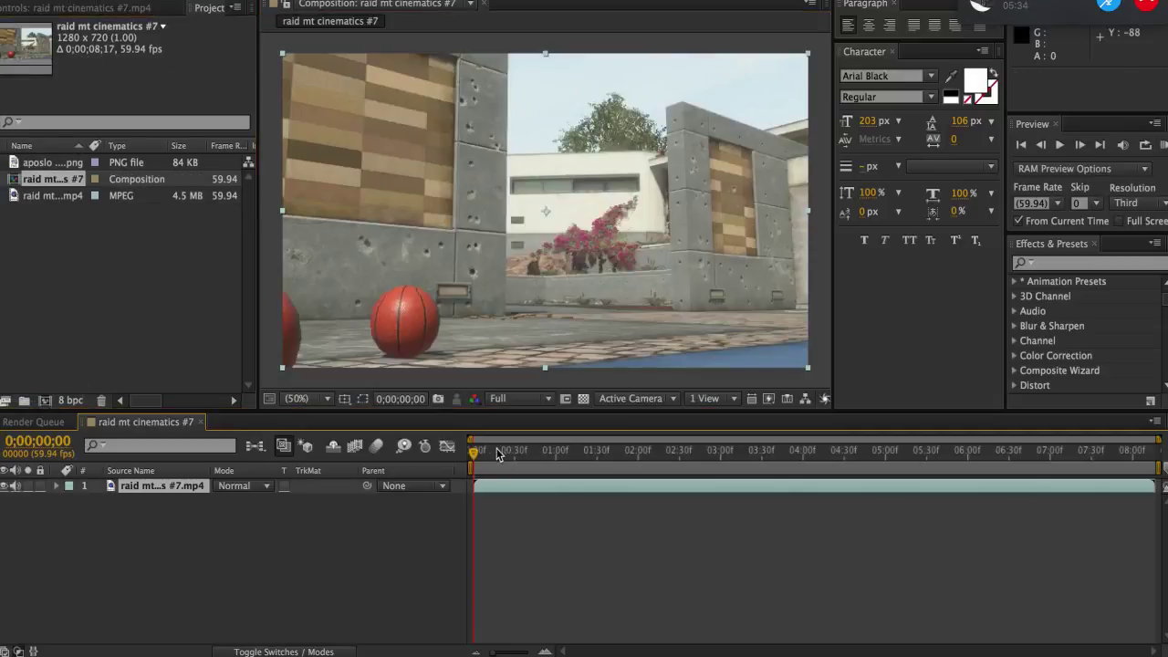
{"action": "left_click_drag", "start_coordinate": [475, 452], "coordinate": [773, 463]}
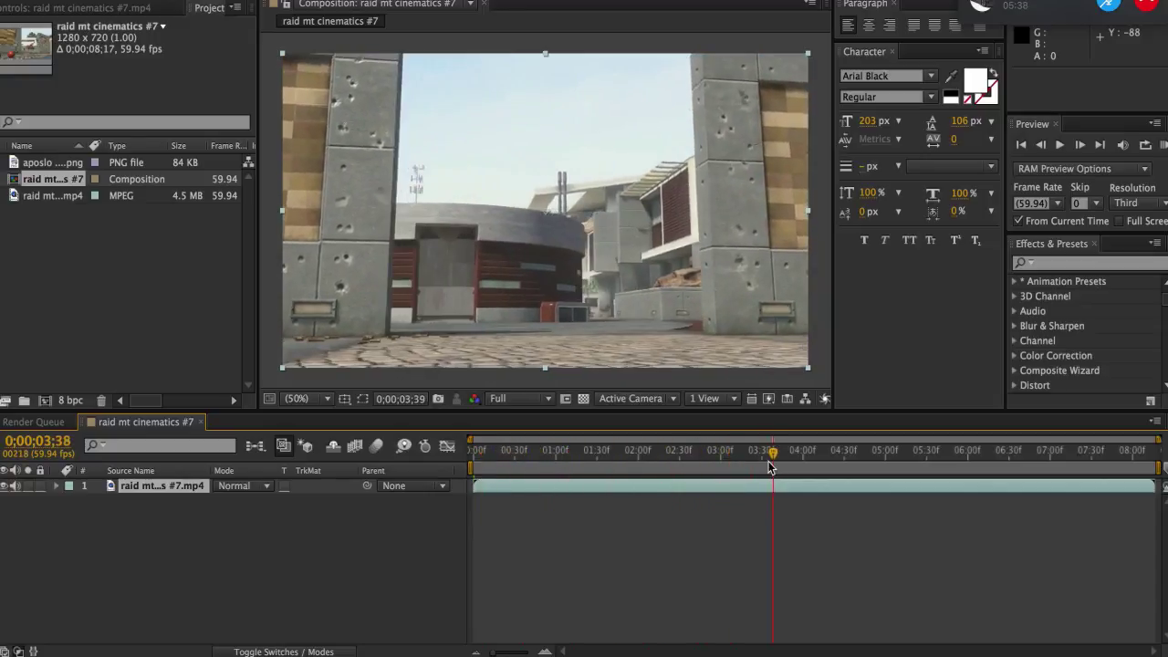
{"action": "key", "text": "b"}
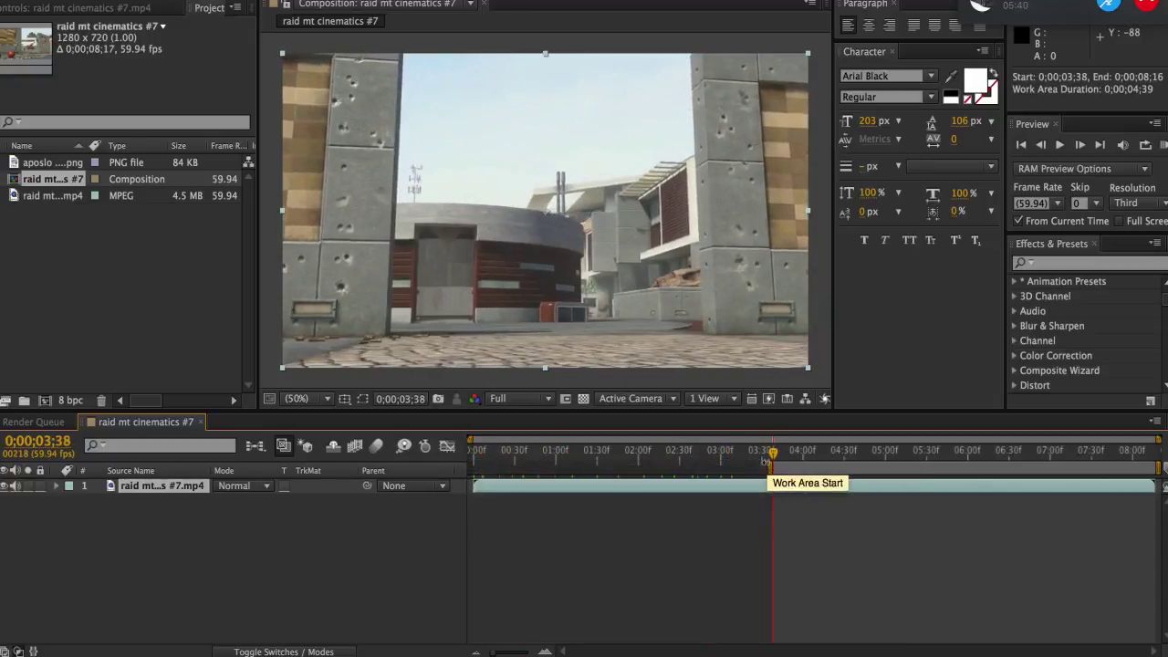
{"action": "key", "text": "n"}
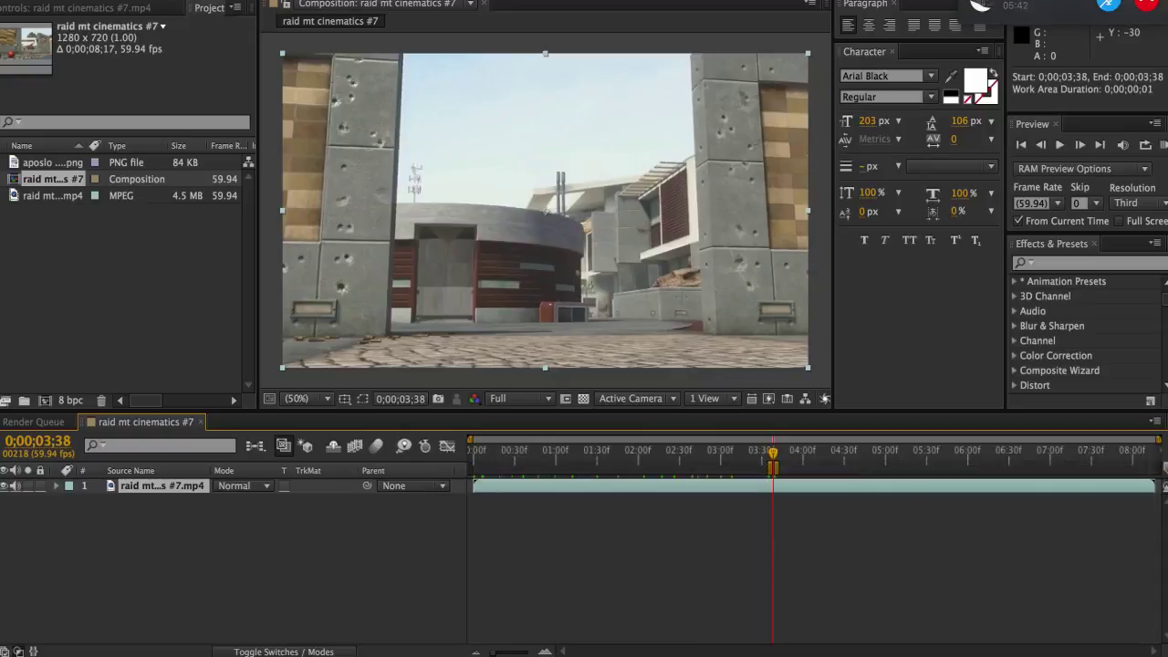
{"action": "left_click", "coordinate": [228, 0]}
Add the composition to the render queue with JPEG Sequence as the output format
{"action": "left_click", "coordinate": [266, 69]}
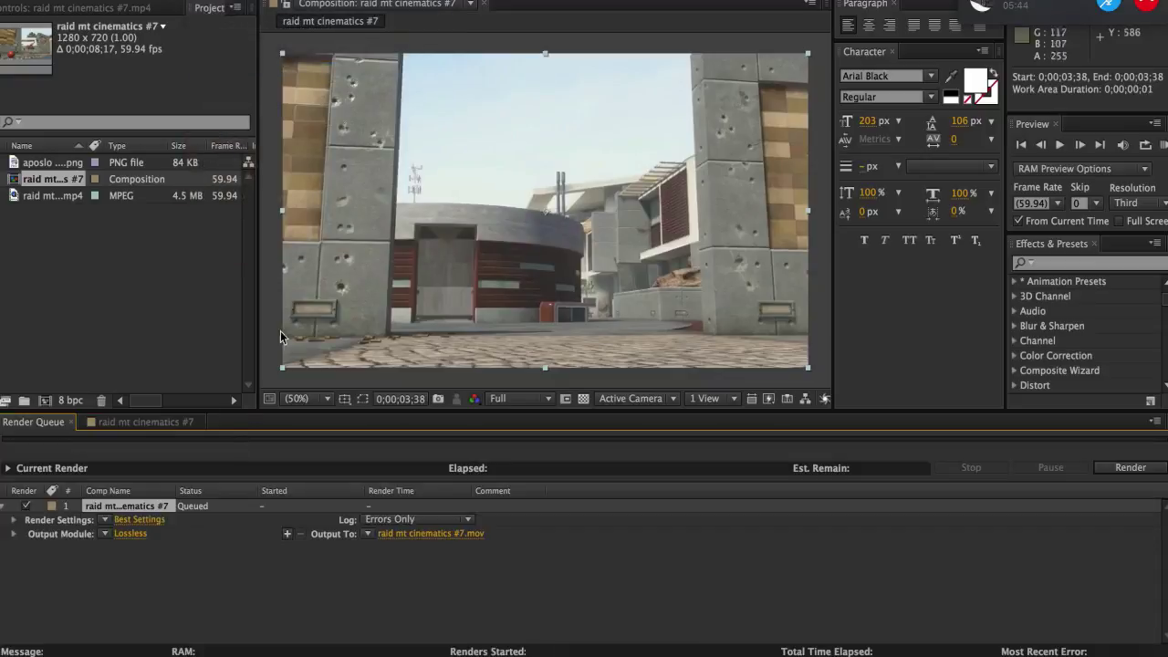
{"action": "left_click", "coordinate": [130, 533]}
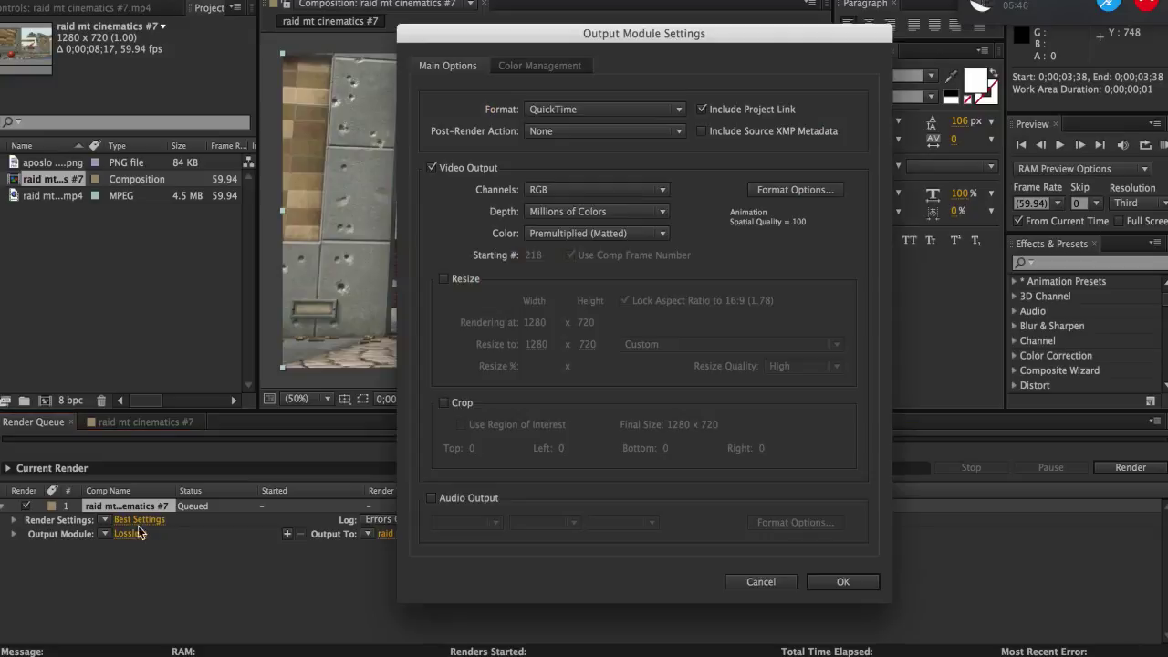
{"action": "left_click", "coordinate": [552, 108]}
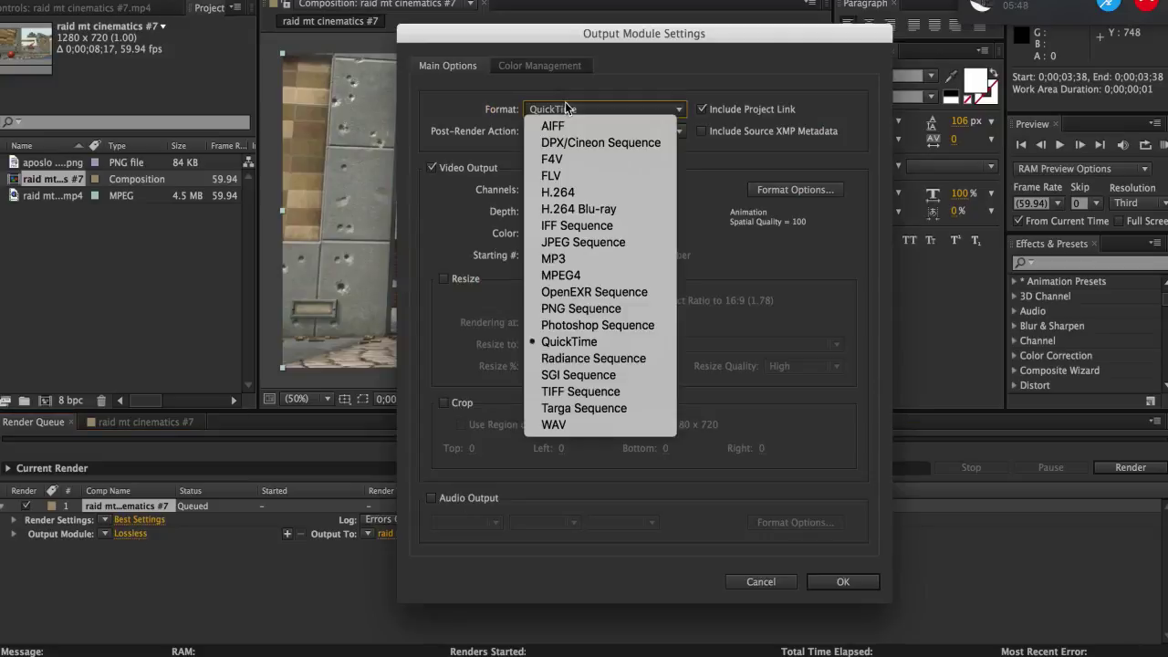
{"action": "left_click", "coordinate": [598, 242]}
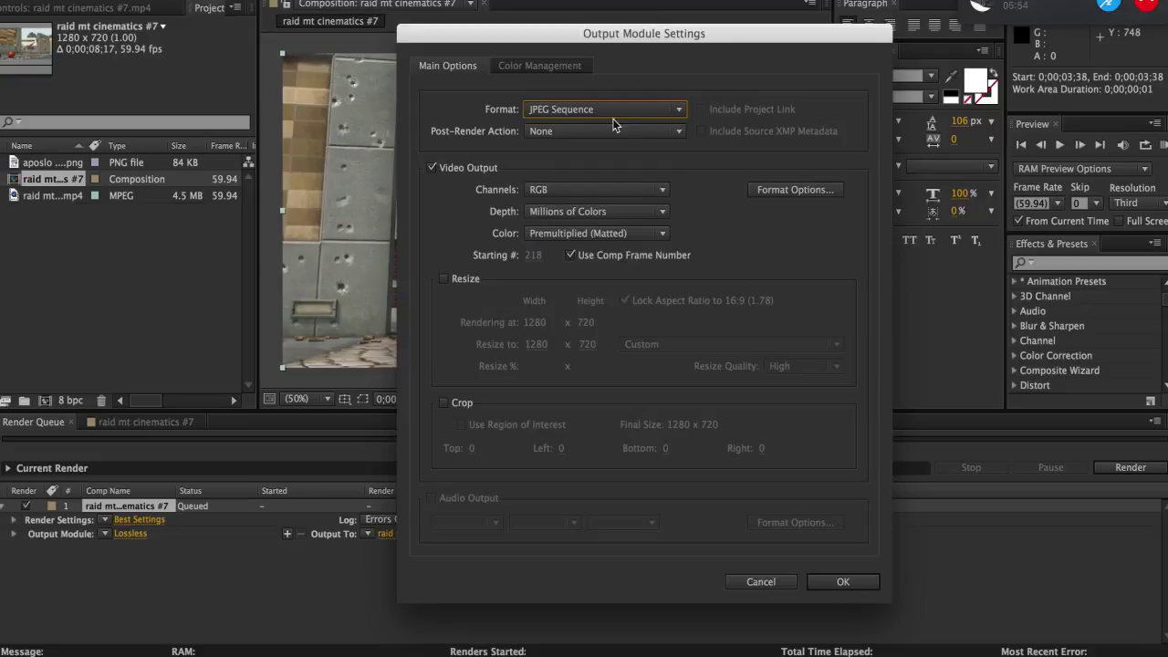
{"action": "left_click", "coordinate": [842, 581]}
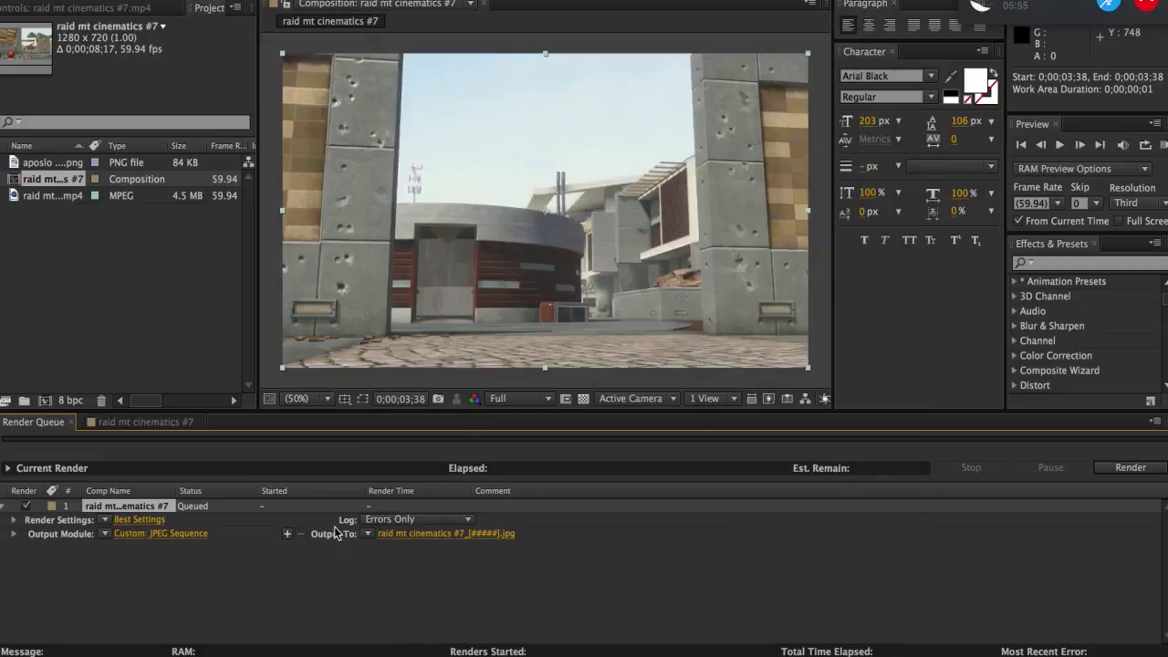
Set the output to Pic_00238 in the TUT folder, replacing the existing file, and render
{"action": "left_click", "coordinate": [399, 533]}
{"action": "scroll", "coordinate": [534, 354], "scroll_direction": "down", "scroll_amount": 1}
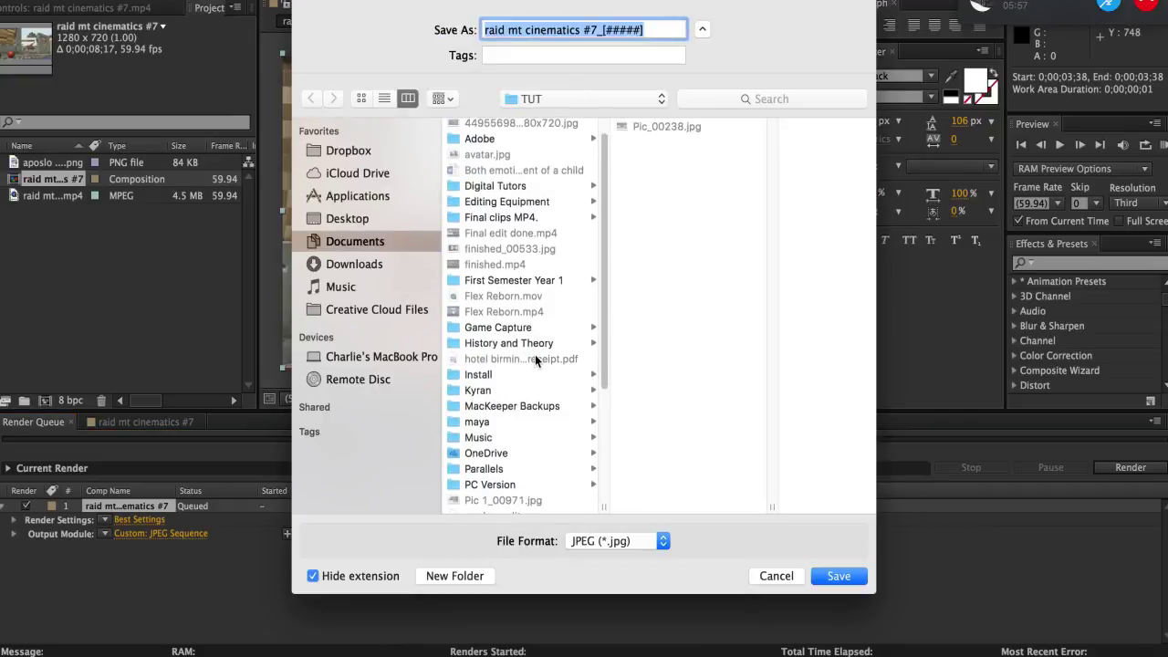
{"action": "left_click", "coordinate": [661, 130]}
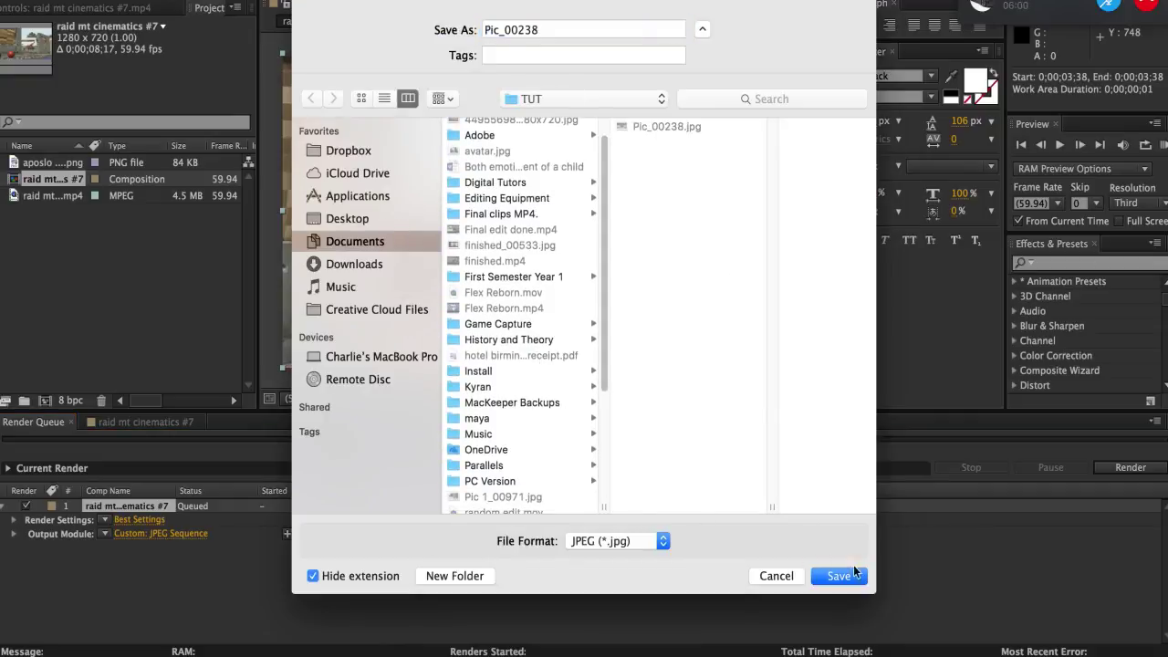
{"action": "left_click", "coordinate": [837, 576]}
{"action": "left_click", "coordinate": [694, 109]}
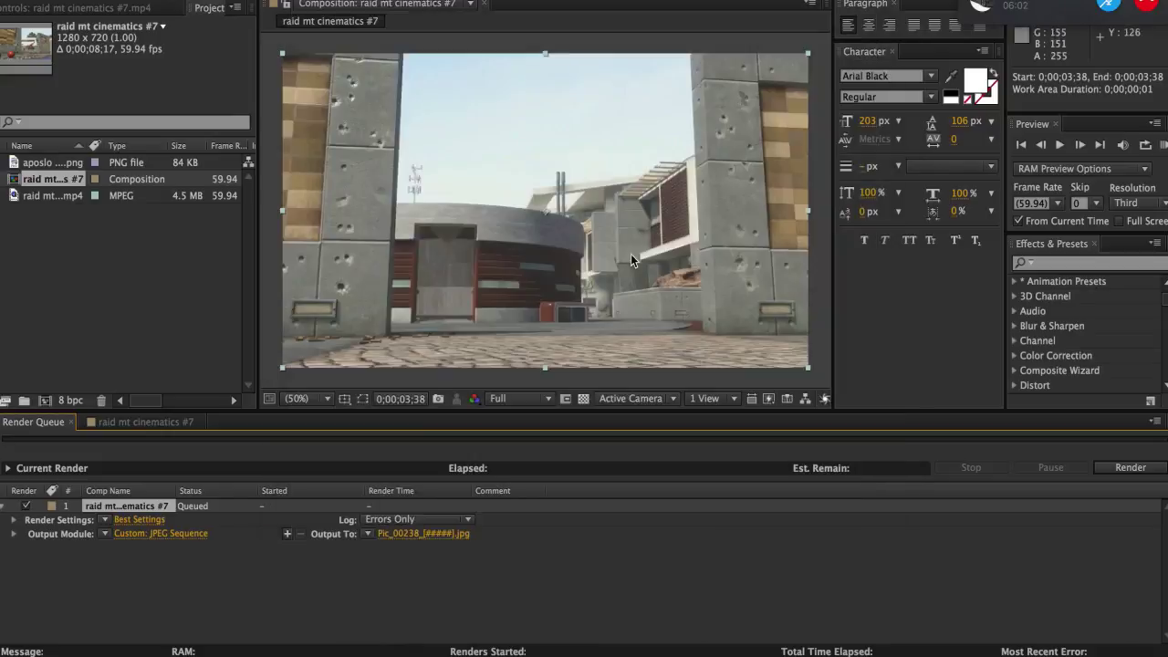
{"action": "left_click", "coordinate": [1129, 468]}
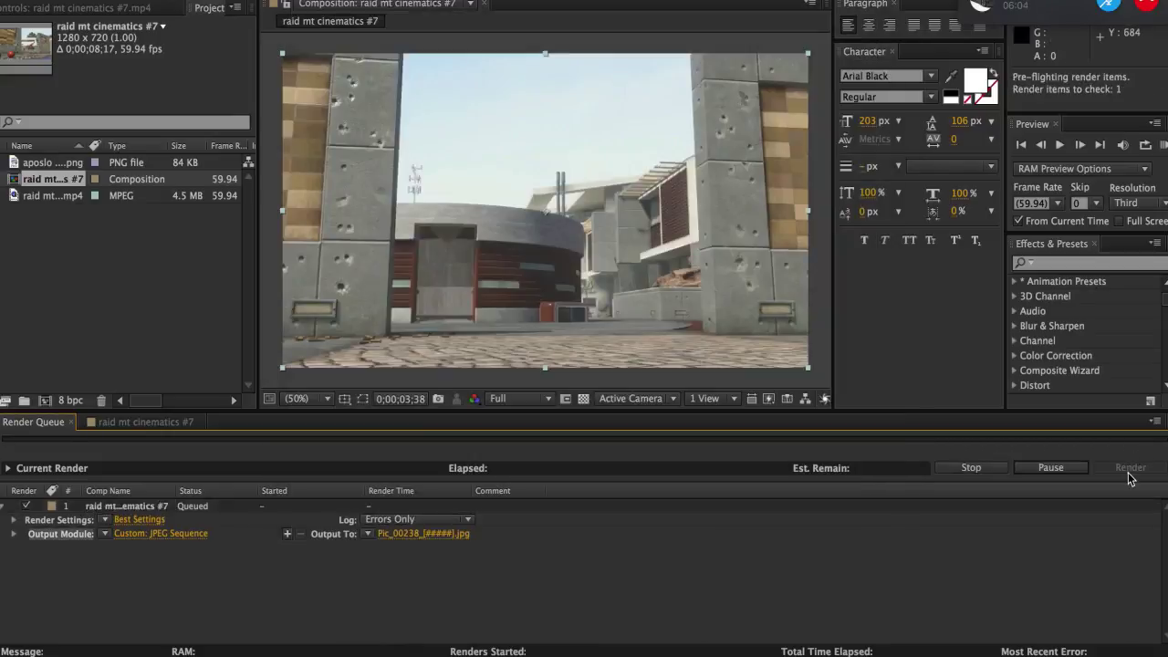
Import Pic_00238_00218.jpg from the TUT folder into the project
{"action": "left_click", "coordinate": [169, 425]}
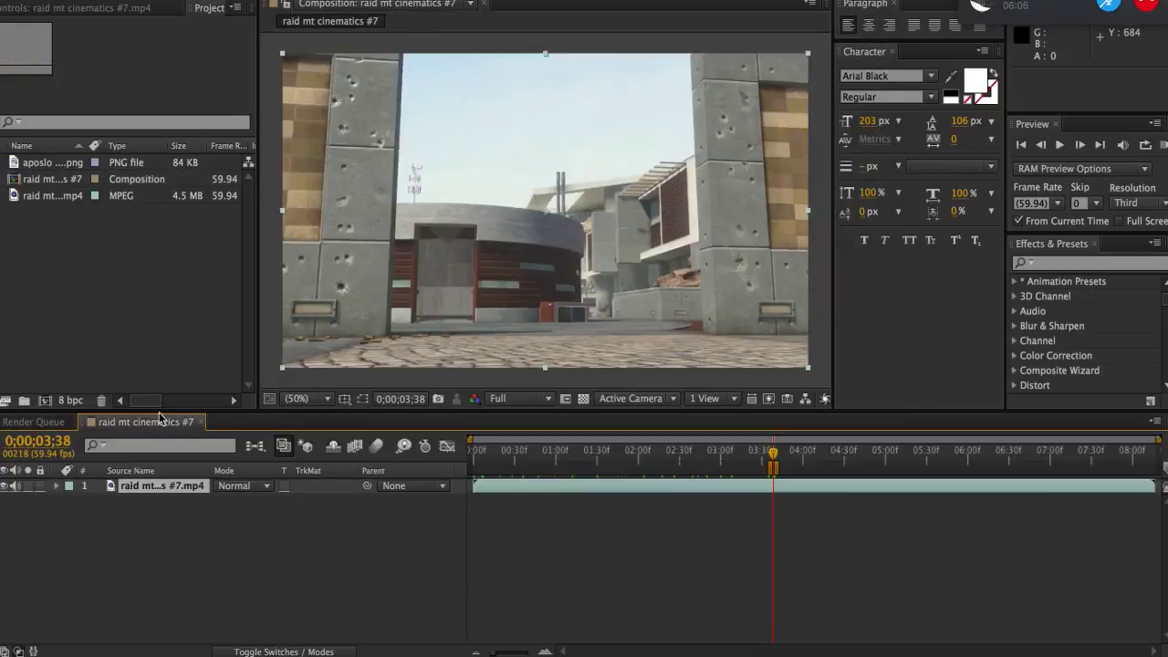
{"action": "double_click", "coordinate": [129, 330]}
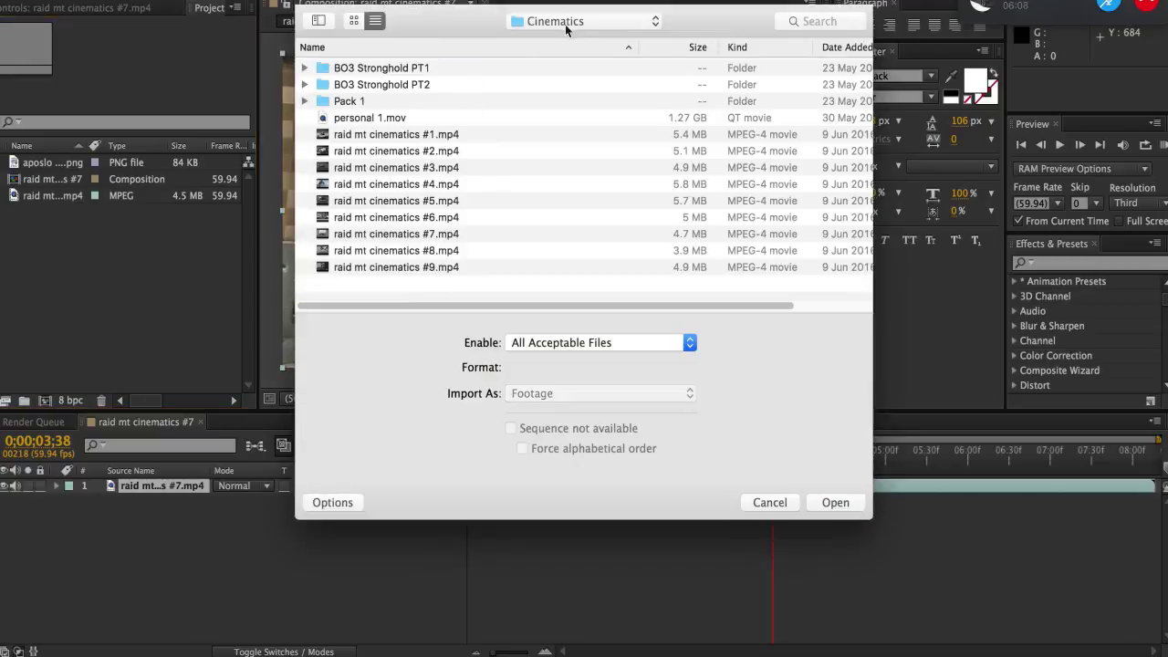
{"action": "left_click", "coordinate": [566, 21]}
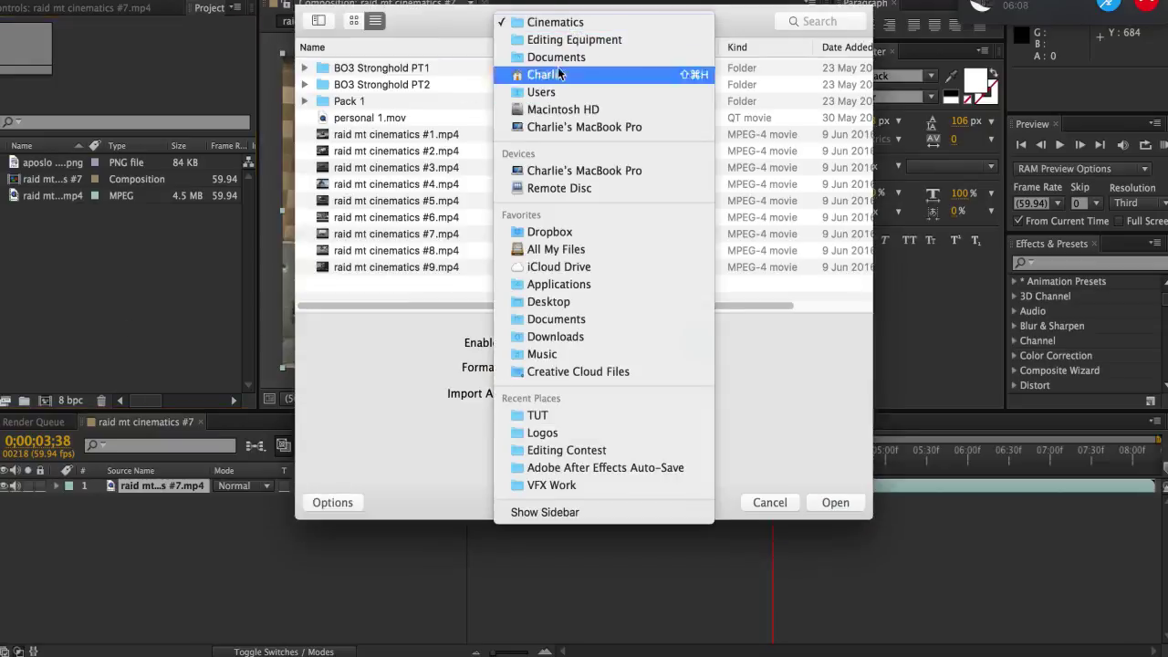
{"action": "left_click", "coordinate": [556, 416]}
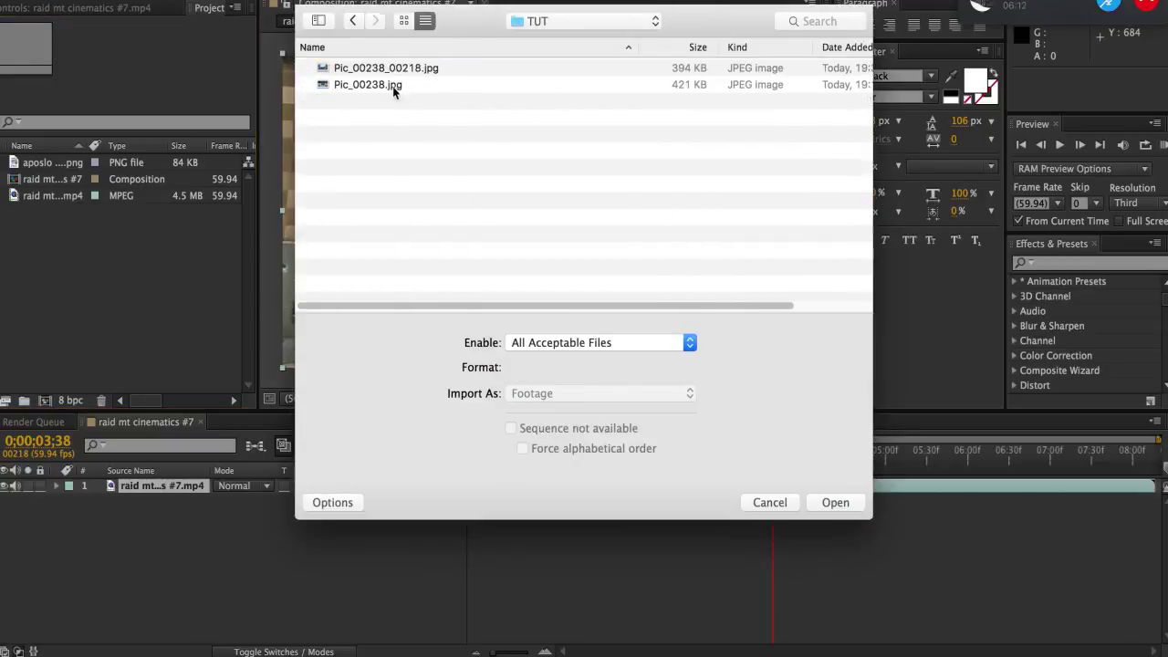
{"action": "left_click", "coordinate": [392, 85]}
{"action": "left_click", "coordinate": [394, 67]}
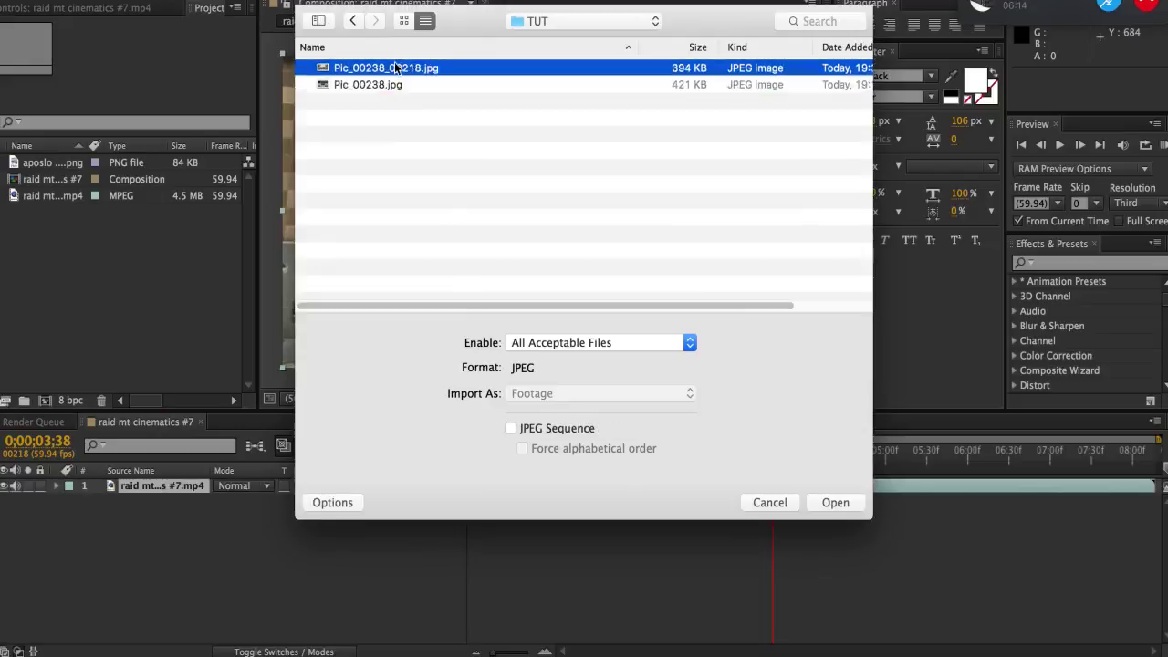
{"action": "double_click", "coordinate": [394, 68]}
Place the still below the clip, extend the work area to the comp's end, and hide the still
{"action": "left_click_drag", "start_coordinate": [66, 180], "coordinate": [161, 537]}
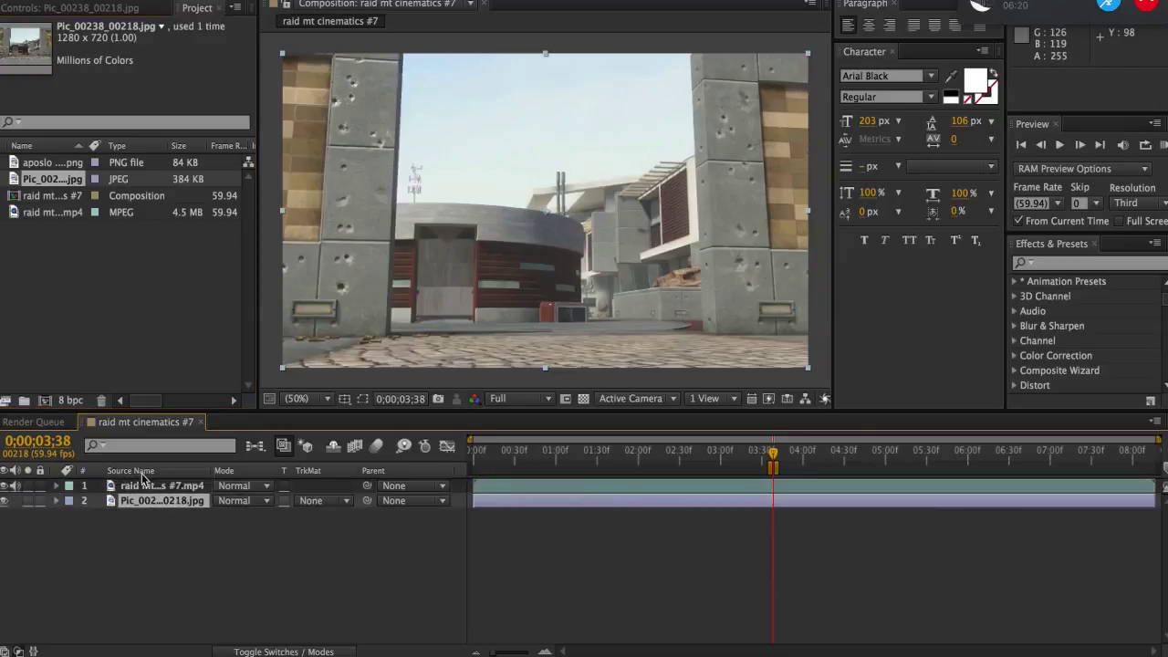
{"action": "left_click", "coordinate": [761, 453]}
{"action": "left_click_drag", "start_coordinate": [657, 454], "coordinate": [473, 466]}
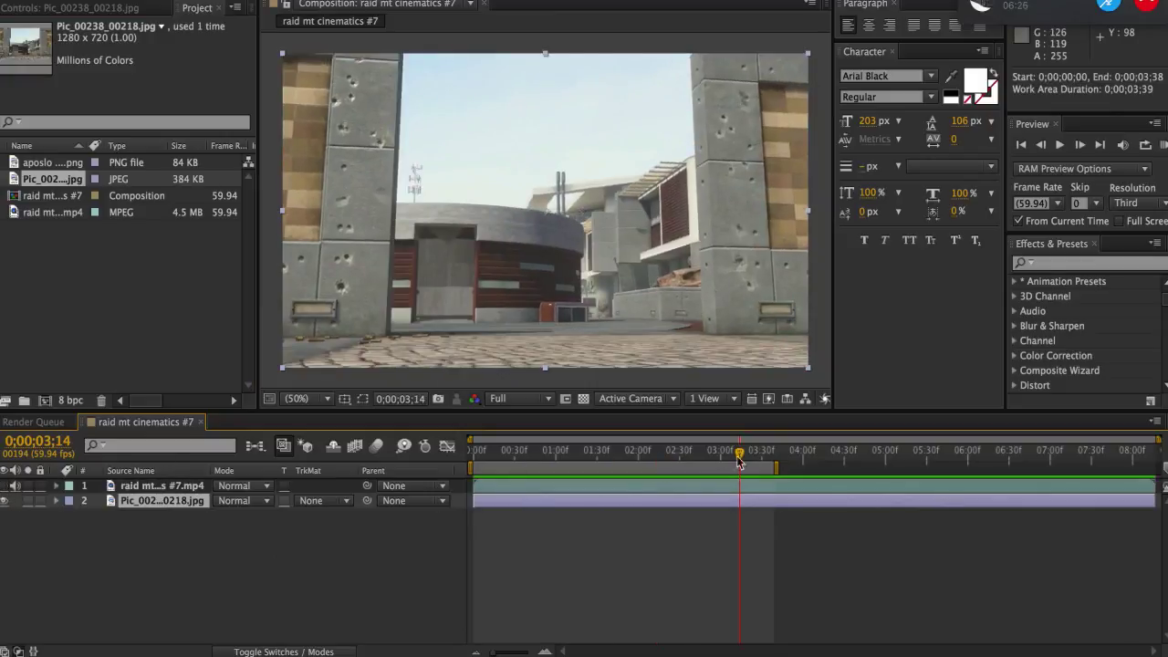
{"action": "left_click_drag", "start_coordinate": [778, 466], "coordinate": [1157, 466]}
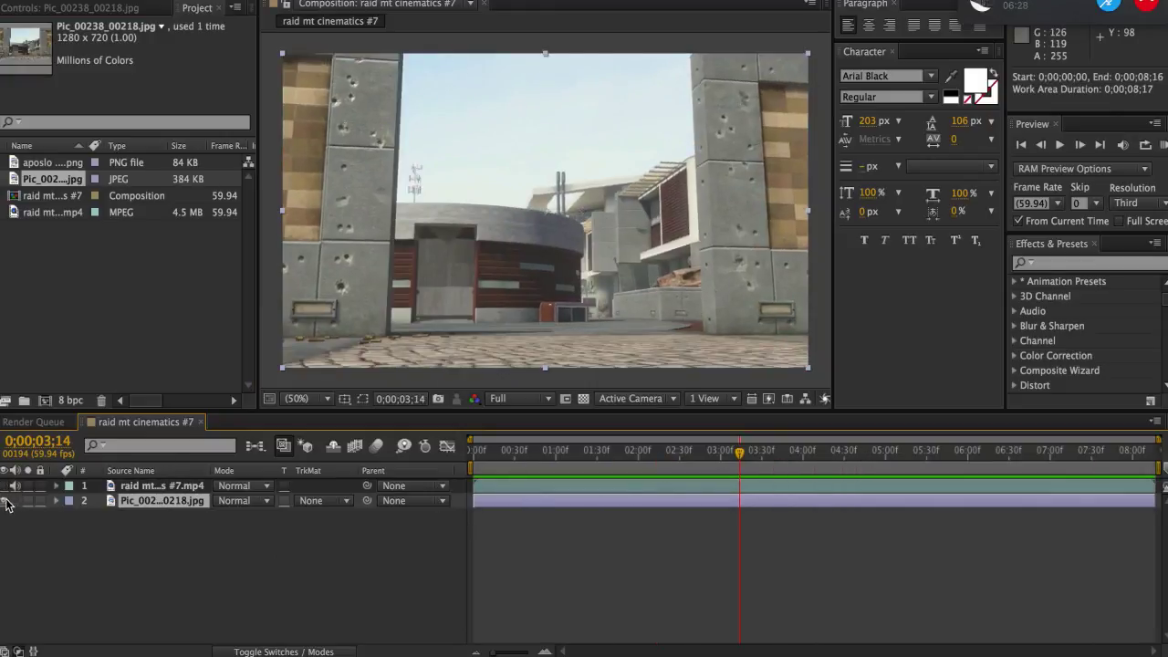
{"action": "left_click", "coordinate": [6, 500]}
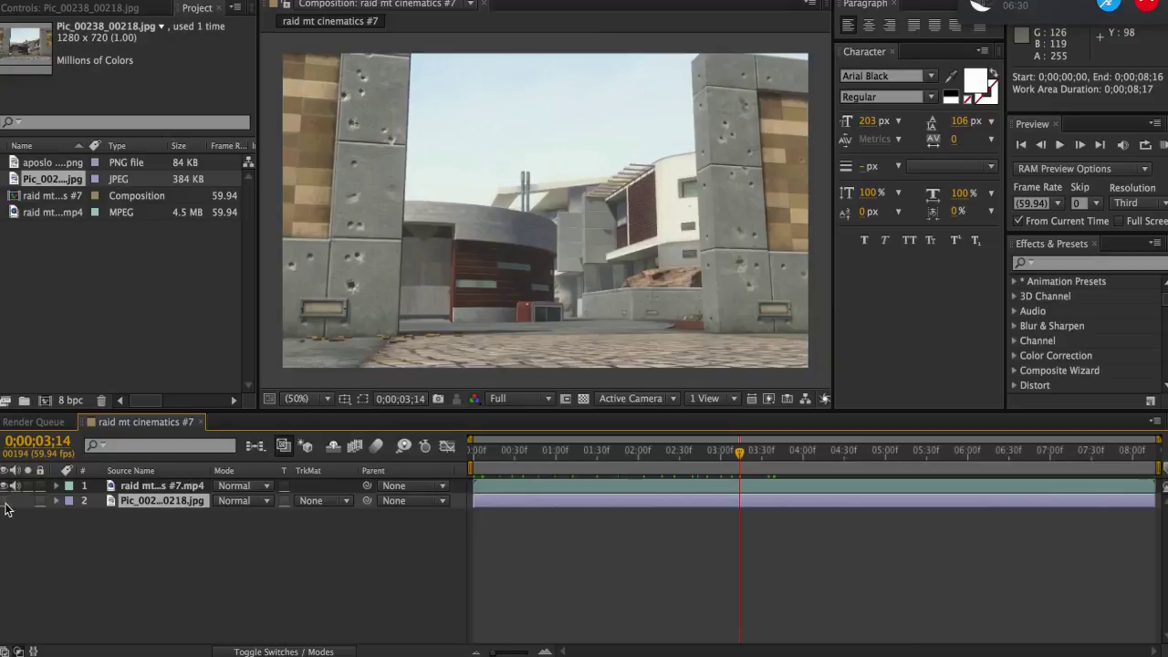
{"action": "left_click", "coordinate": [153, 487]}
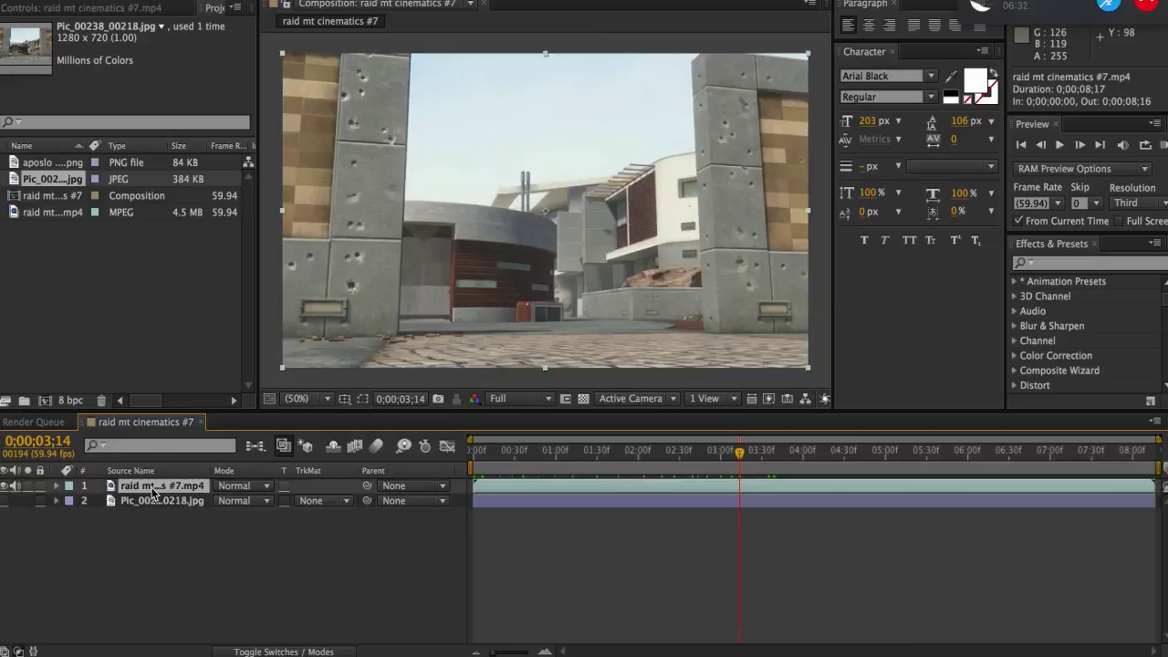
Start 3D camera tracking the gameplay clip and add a new solid named Element
{"action": "right_click", "coordinate": [544, 482]}
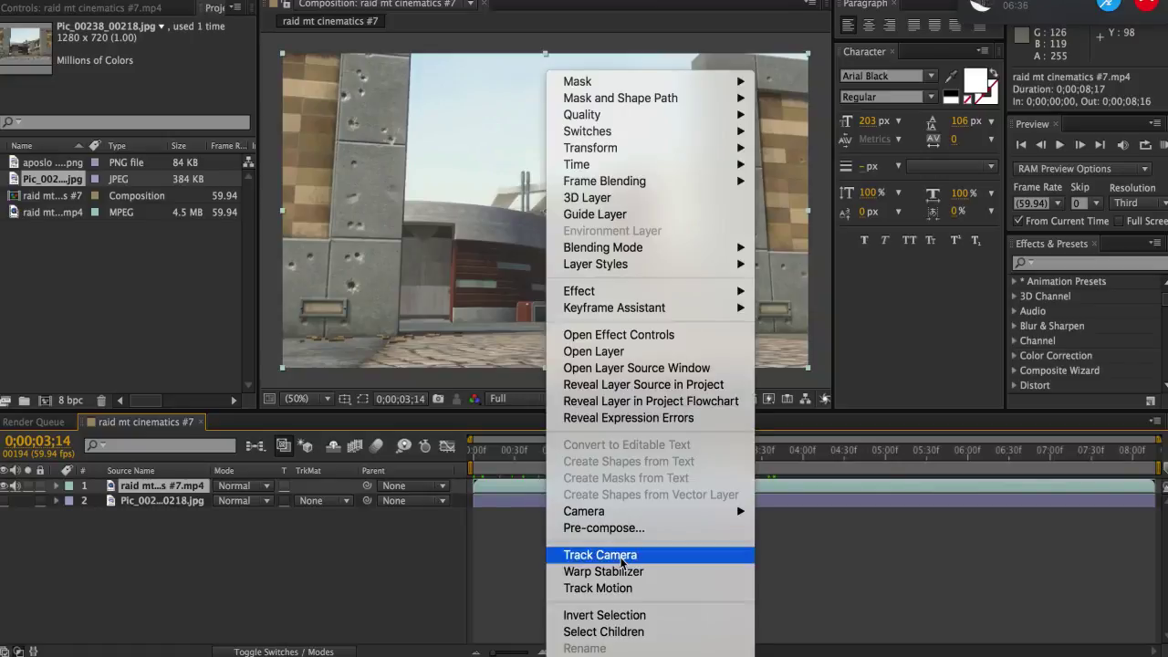
{"action": "left_click", "coordinate": [622, 559]}
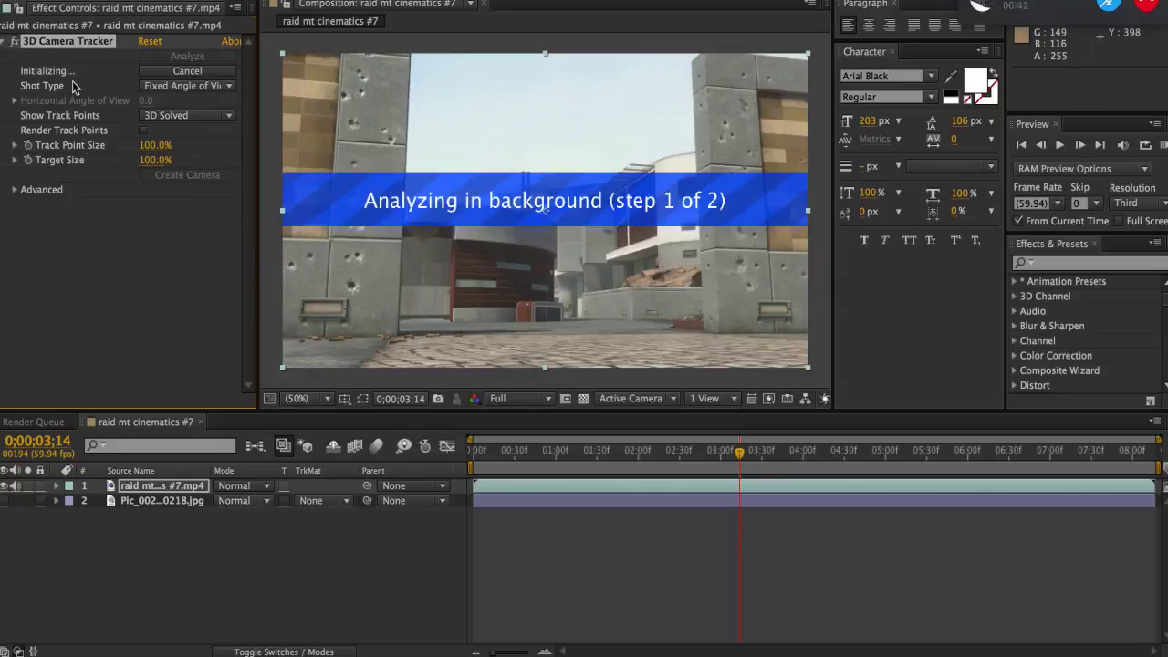
{"action": "right_click", "coordinate": [128, 556]}
{"action": "mouse_move", "coordinate": [222, 486]}
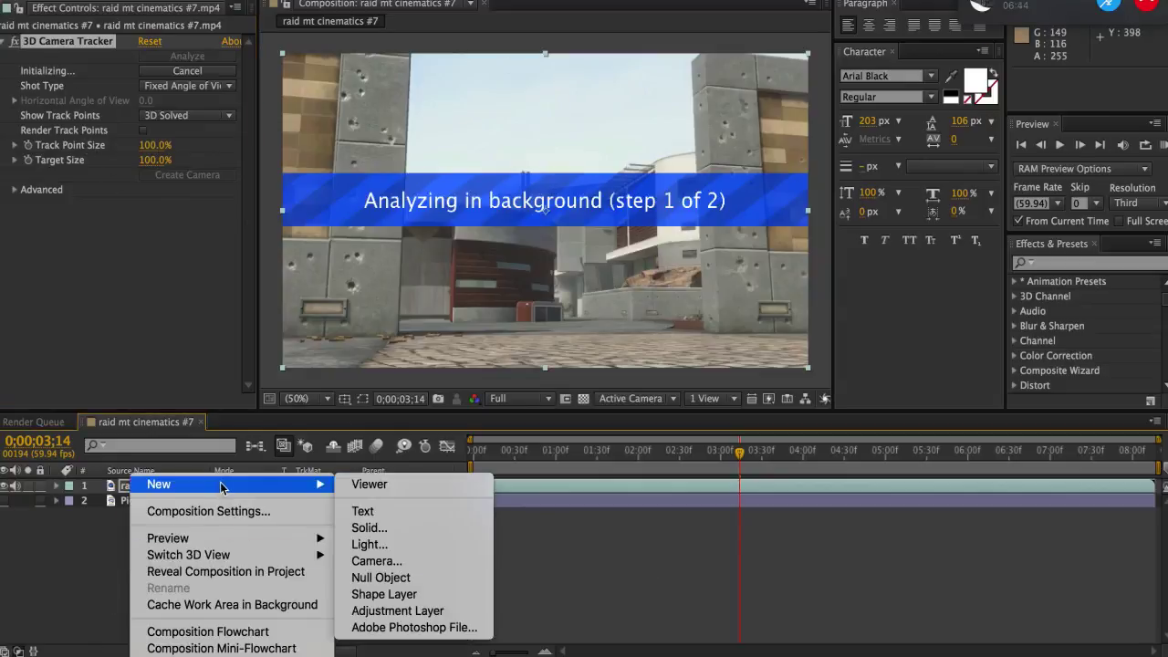
{"action": "left_click", "coordinate": [417, 529]}
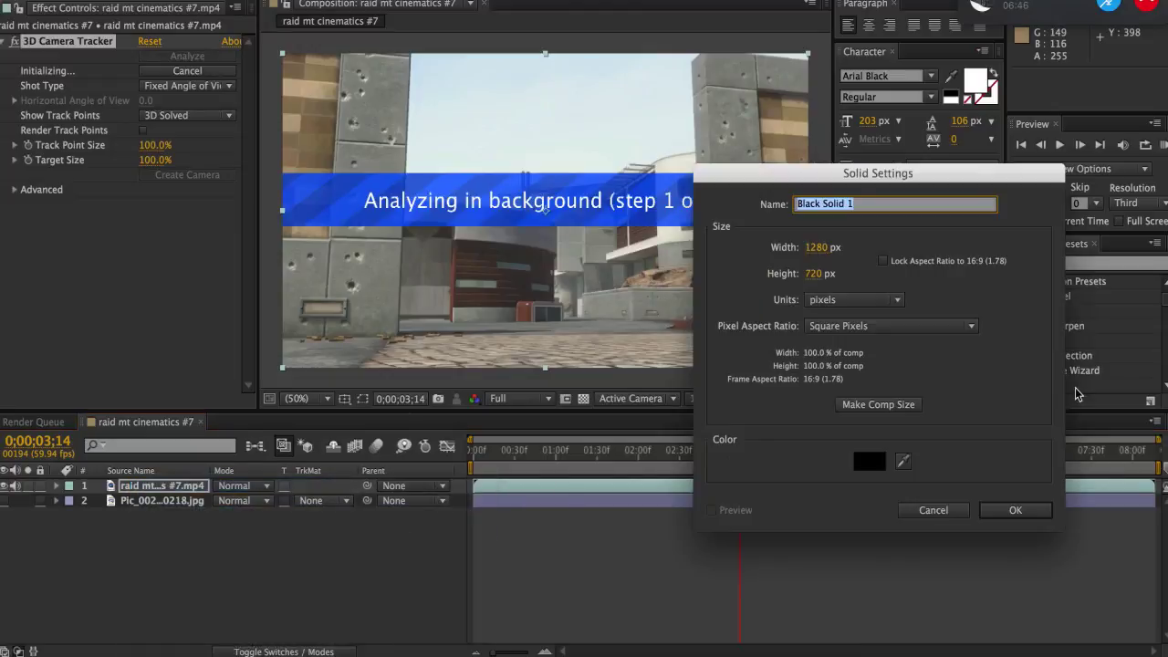
{"action": "type", "text": "Element"}
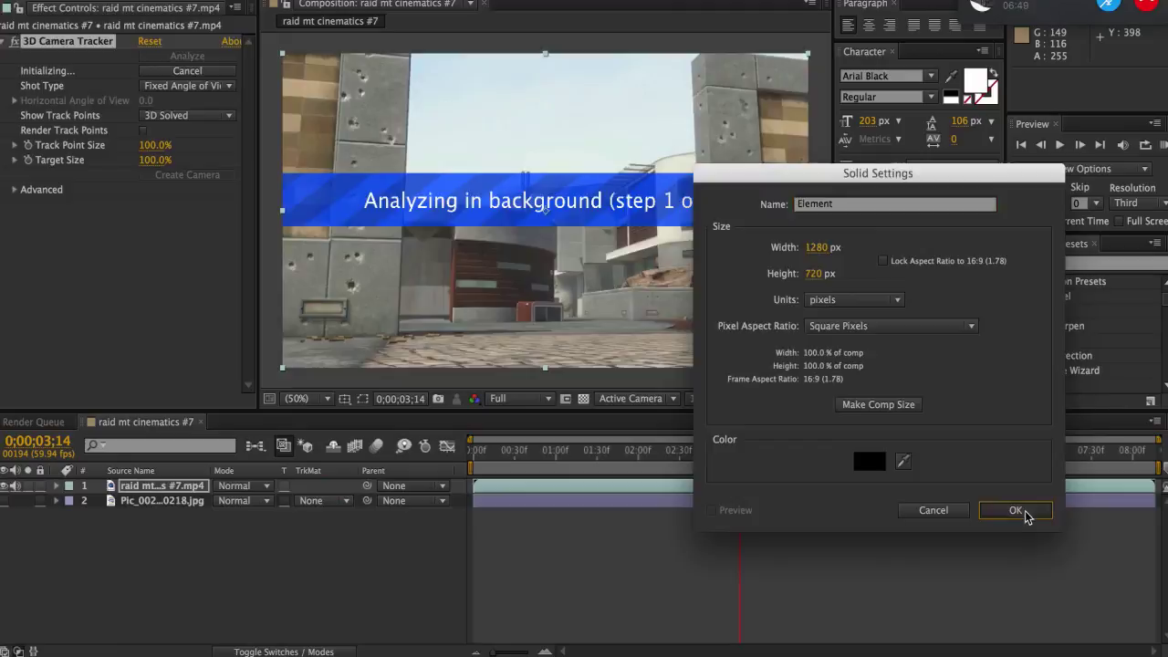
{"action": "left_click", "coordinate": [1015, 510]}
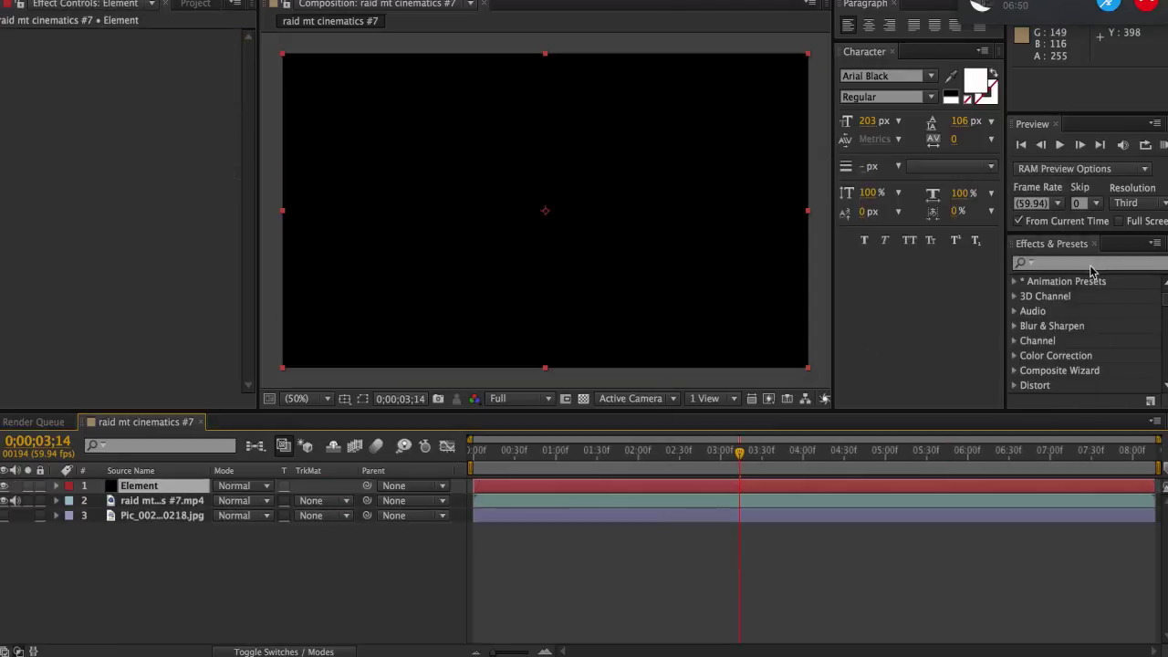
Apply the Video Copilot Element effect to the Element solid
{"action": "left_click", "coordinate": [1086, 265]}
{"action": "type", "text": "Eleme"}
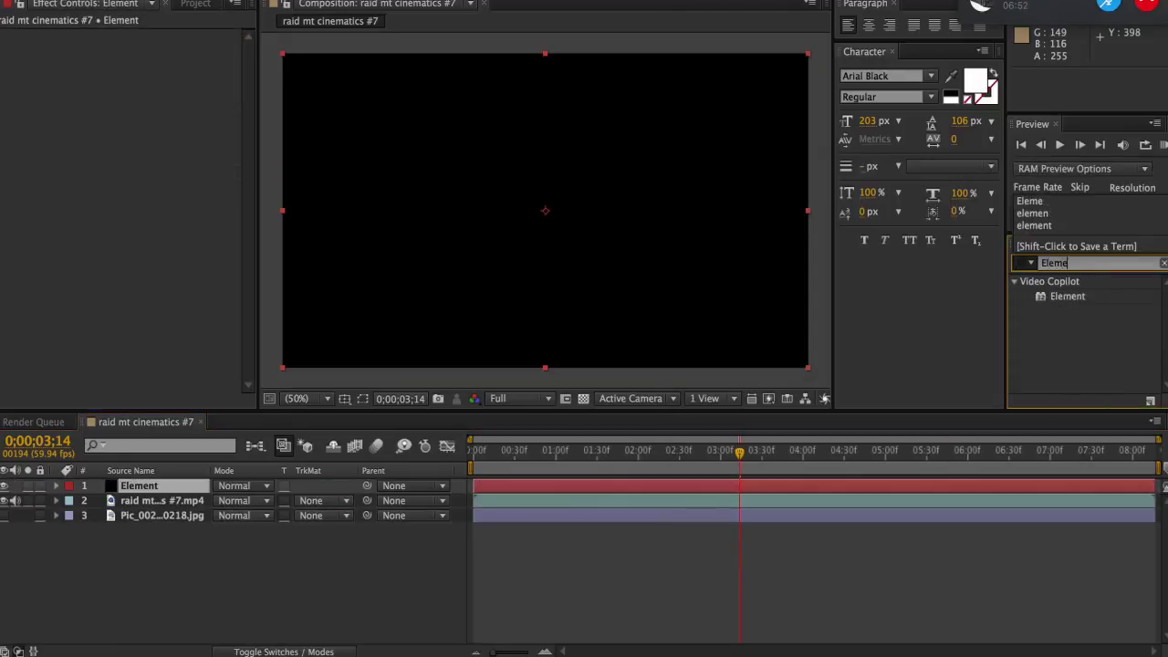
{"action": "left_click_drag", "start_coordinate": [1067, 296], "coordinate": [730, 486]}
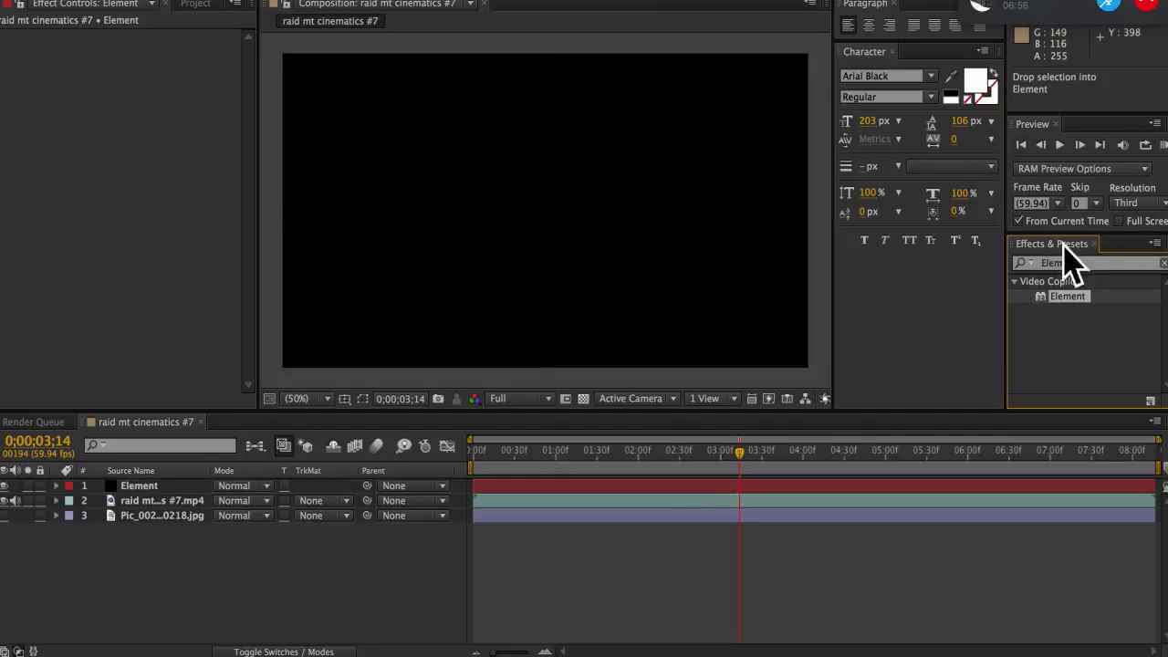
{"action": "double_click", "coordinate": [1068, 295]}
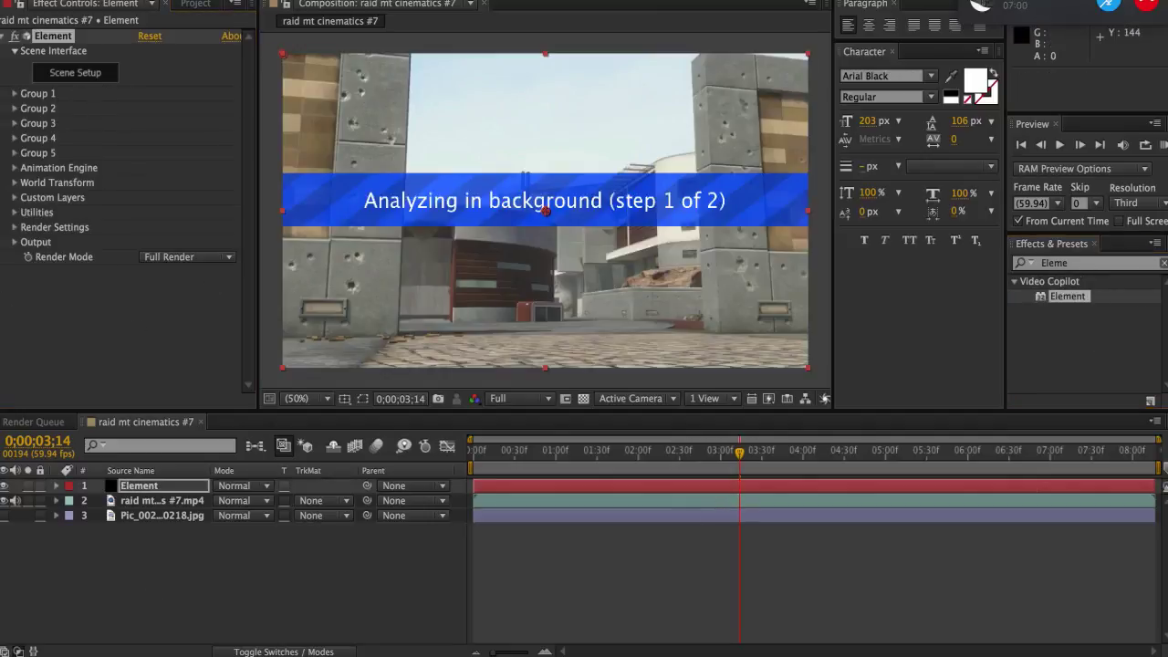
{"action": "left_click", "coordinate": [437, 257]}
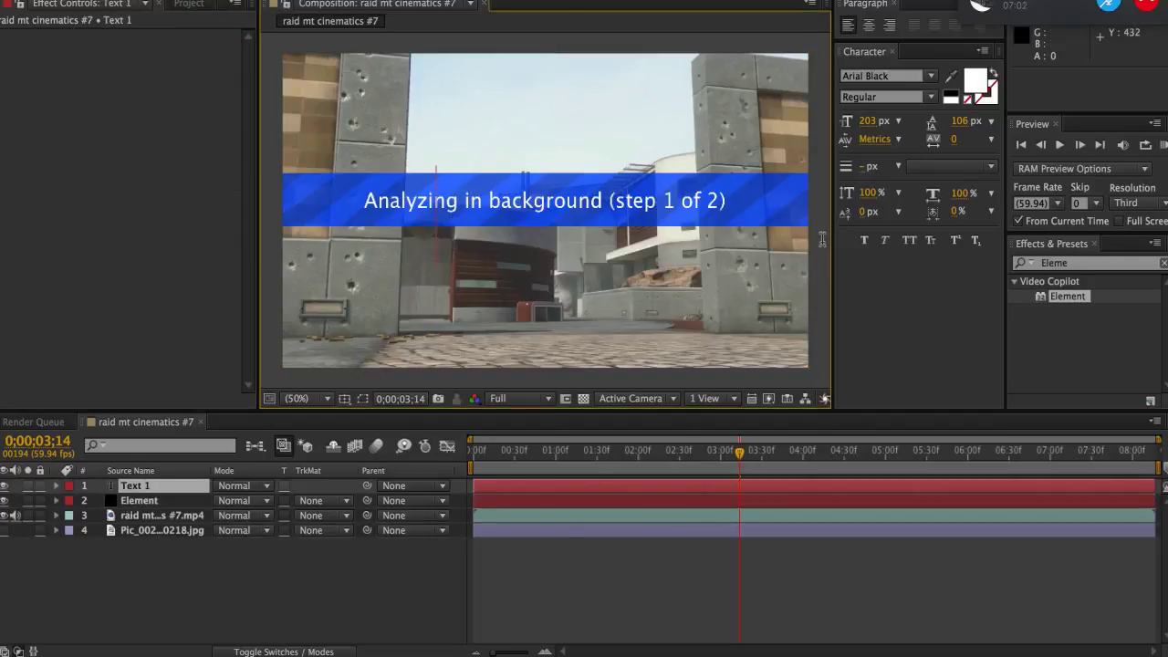
Type '3D Text' in the viewer and nudge it slightly to the left
{"action": "type", "text": "3"}
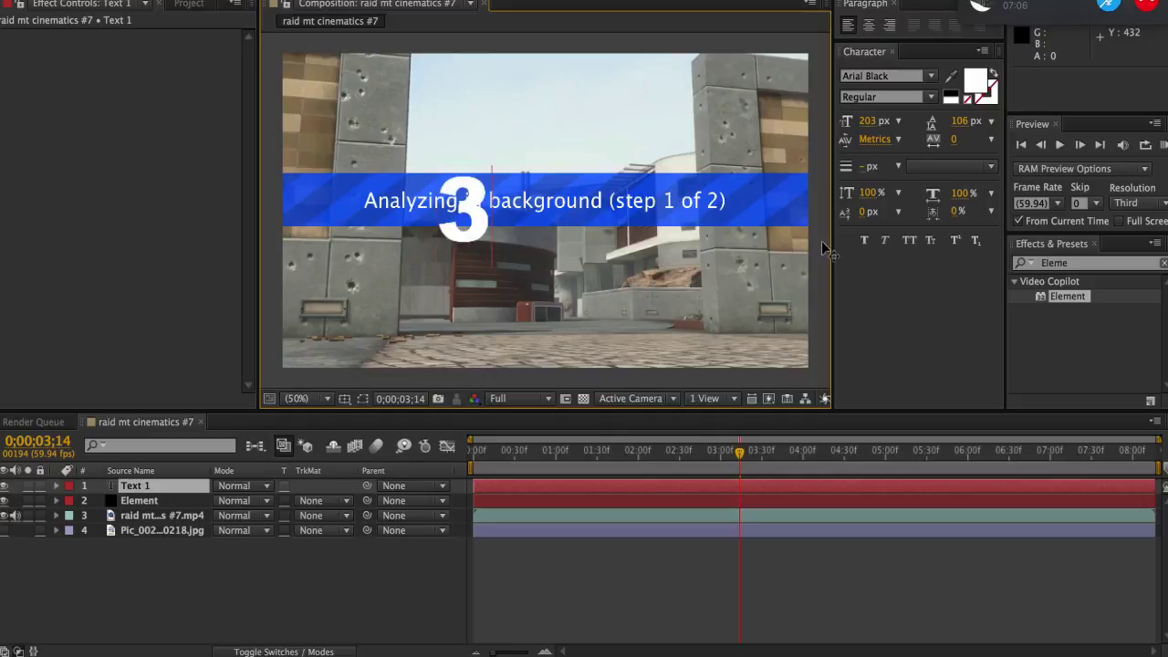
{"action": "type", "text": "D Text"}
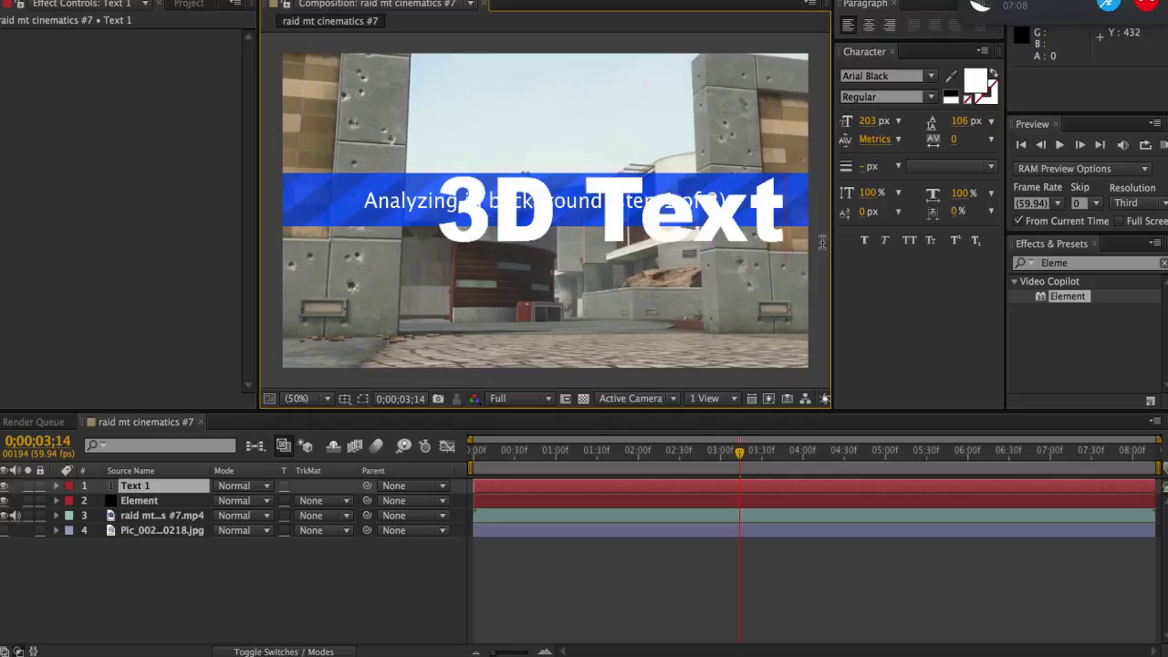
{"action": "left_click_drag", "start_coordinate": [562, 306], "coordinate": [531, 293]}
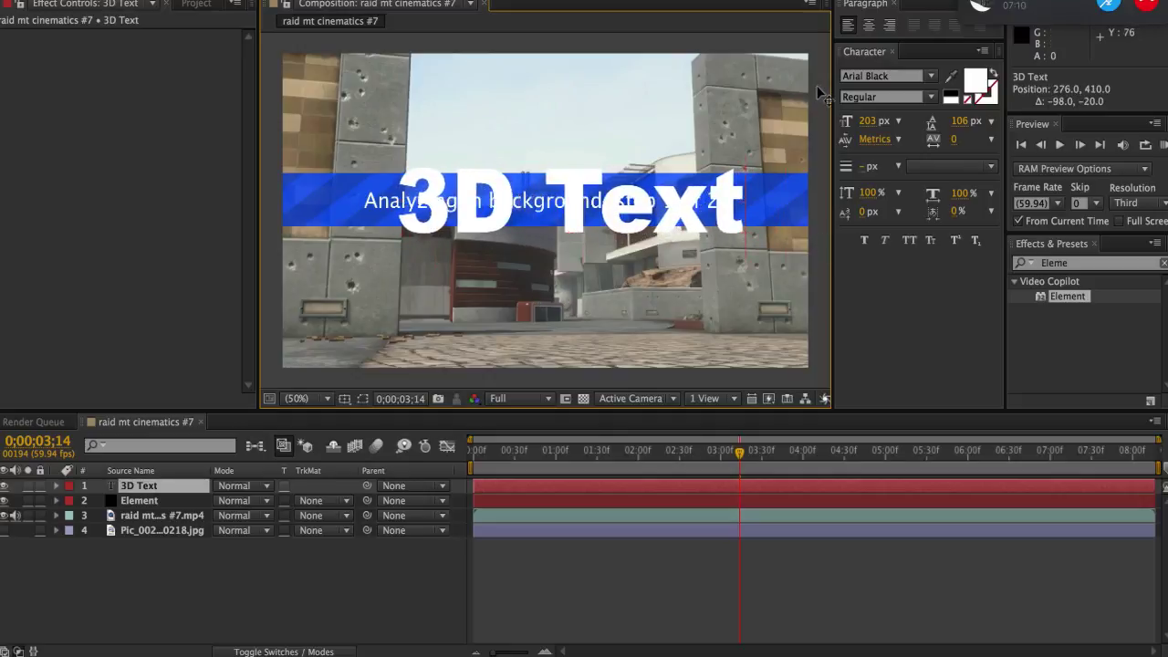
{"action": "left_click", "coordinate": [932, 77]}
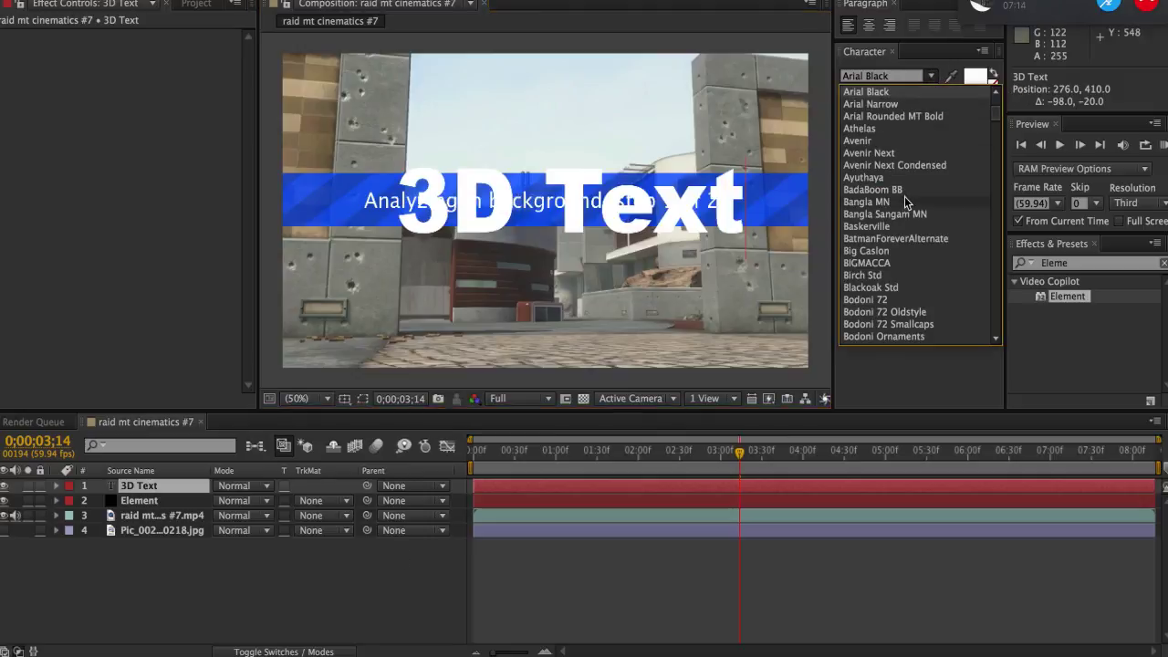
{"action": "left_click", "coordinate": [359, 557]}
Move the 3D Text layer to the bottom of the layer stack
{"action": "left_click", "coordinate": [209, 500]}
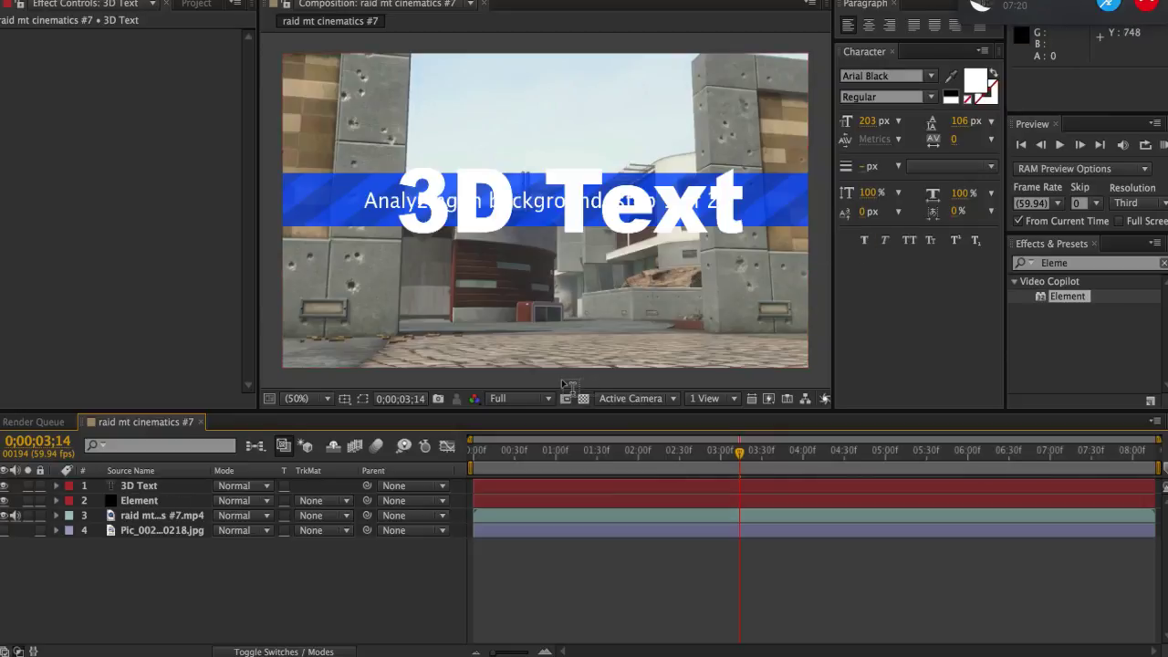
{"action": "left_click", "coordinate": [139, 487]}
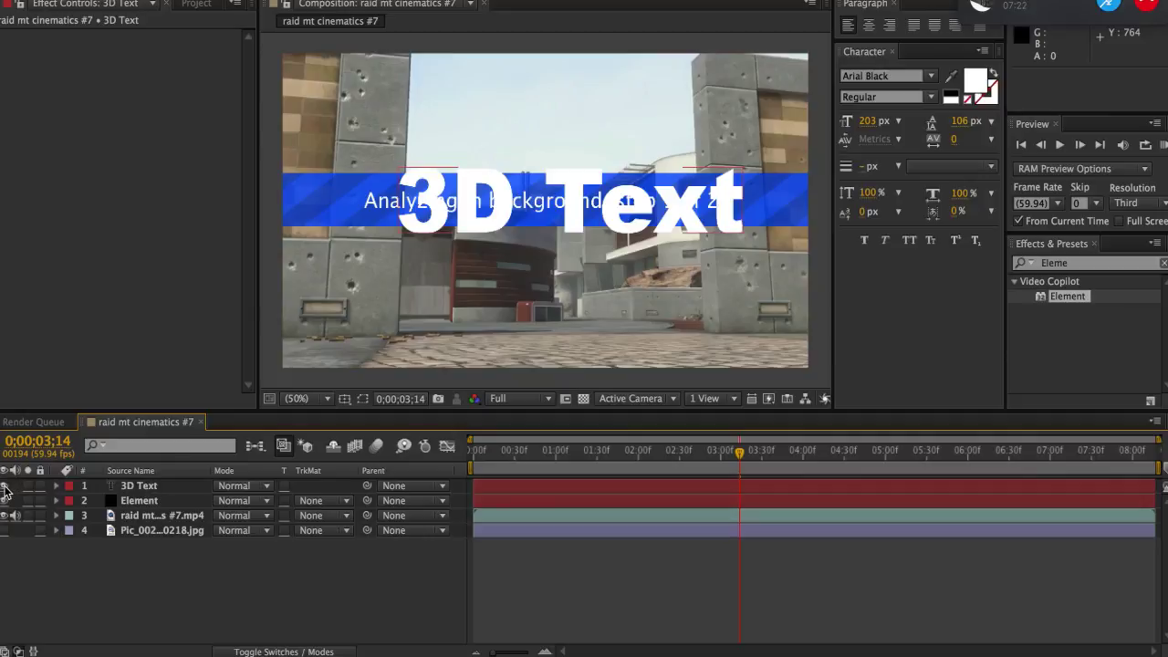
{"action": "left_click_drag", "start_coordinate": [166, 484], "coordinate": [187, 584]}
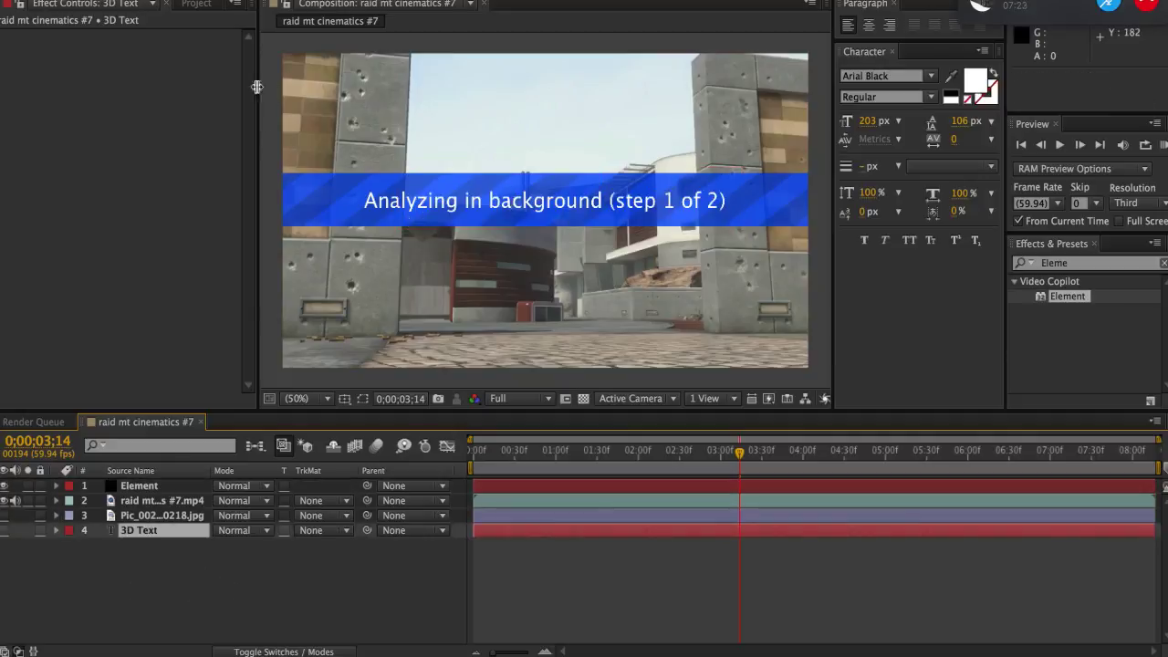
Add the aposlo edits logo.png to the composition and zoom in on its tip
{"action": "left_click", "coordinate": [197, 4]}
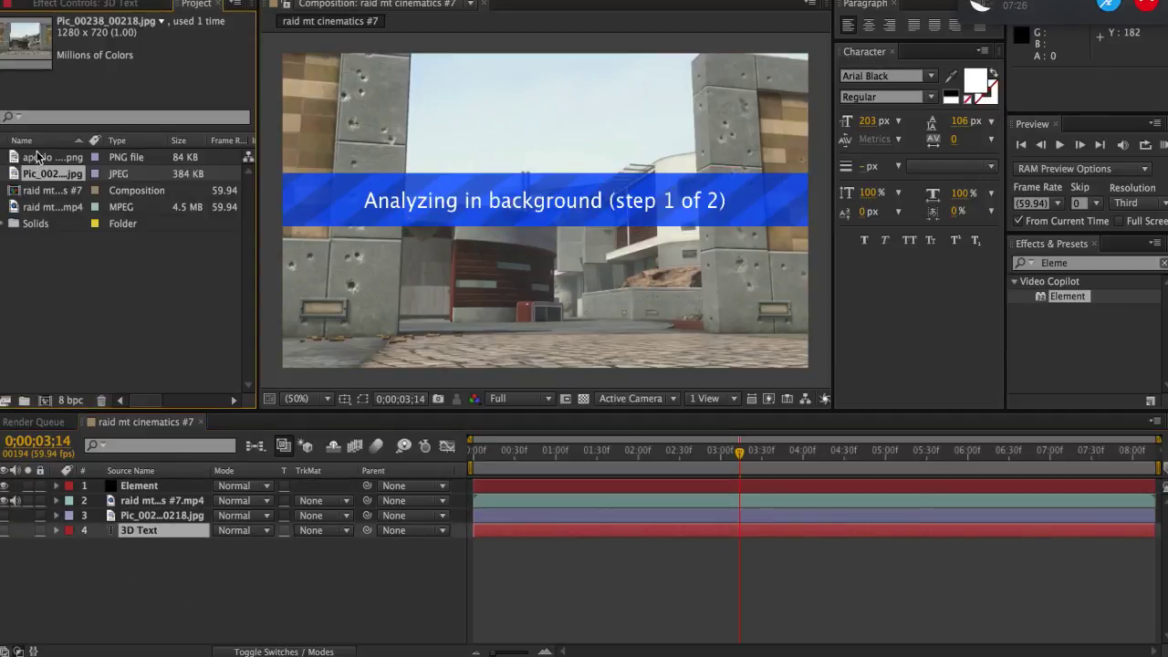
{"action": "left_click_drag", "start_coordinate": [39, 157], "coordinate": [148, 478]}
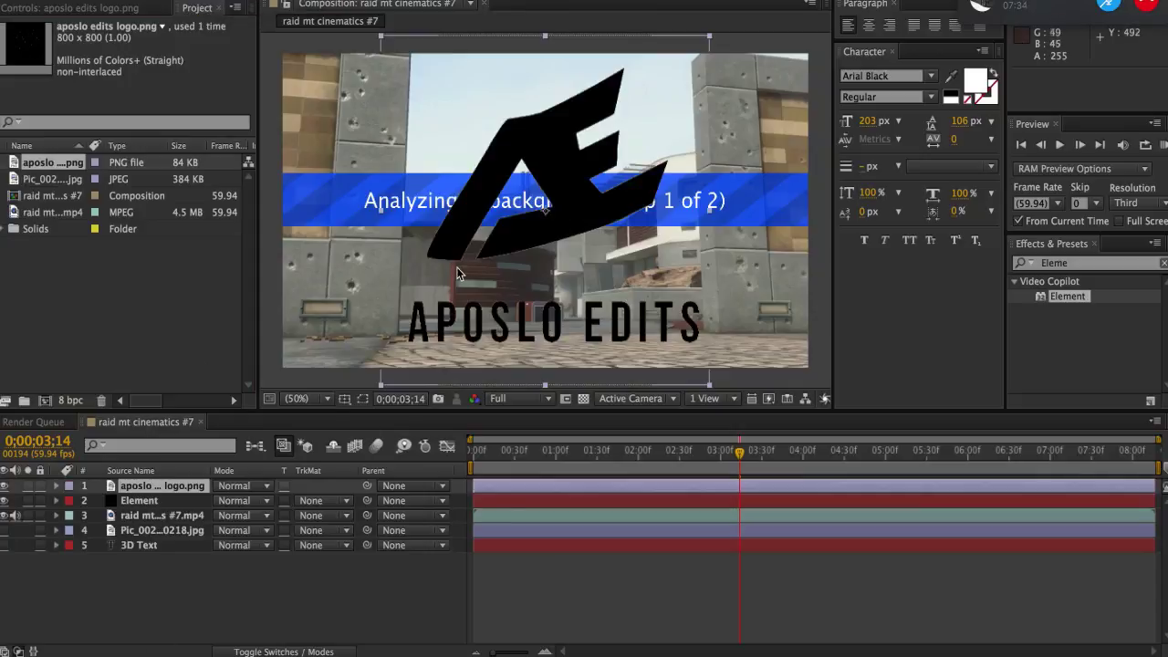
{"action": "scroll", "coordinate": [425, 265], "scroll_direction": "up", "scroll_amount": 2}
{"action": "scroll", "coordinate": [425, 264], "scroll_direction": "up", "scroll_amount": 2}
{"action": "left_click_drag", "start_coordinate": [550, 206], "coordinate": [472, 329]}
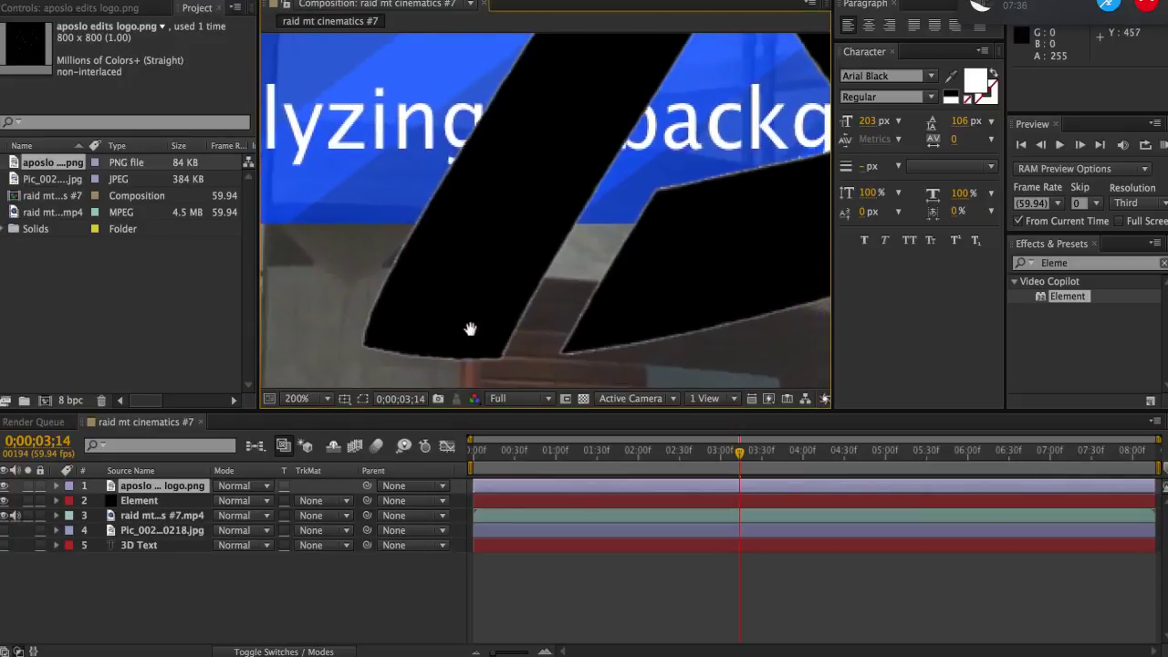
Trace mask points from the logo's tip along its upper edge and notch
{"action": "left_click", "coordinate": [365, 342]}
{"action": "left_click", "coordinate": [461, 253]}
{"action": "scroll", "coordinate": [456, 209], "scroll_direction": "up", "scroll_amount": 3}
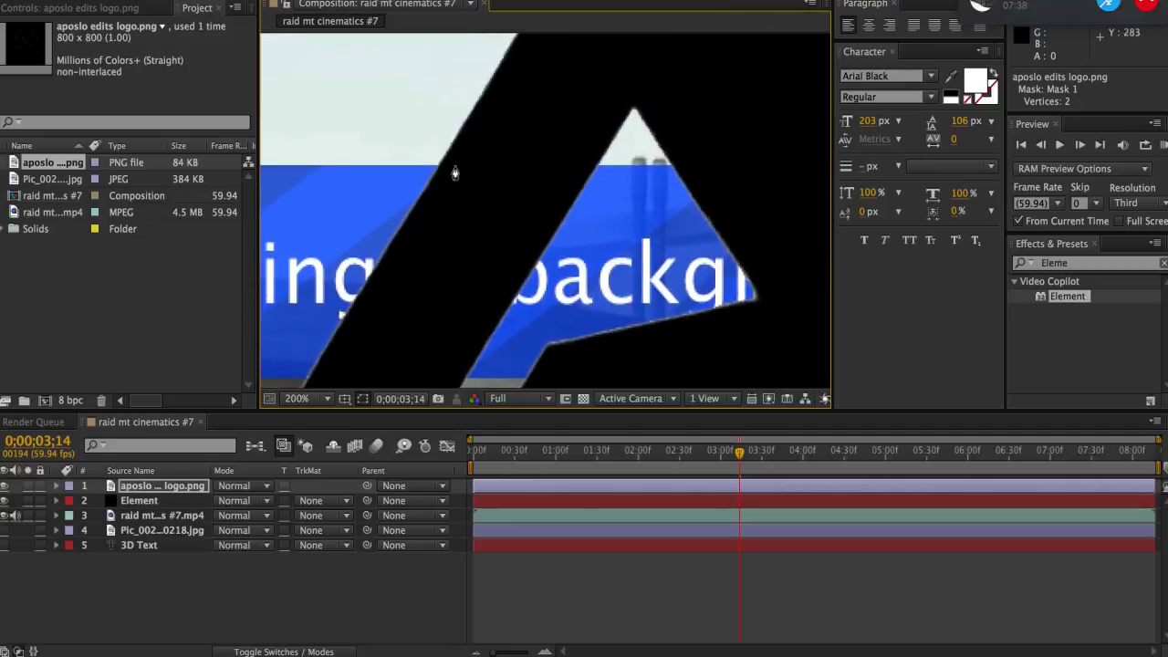
{"action": "left_click", "coordinate": [443, 156]}
{"action": "left_click_drag", "start_coordinate": [443, 156], "coordinate": [381, 345]}
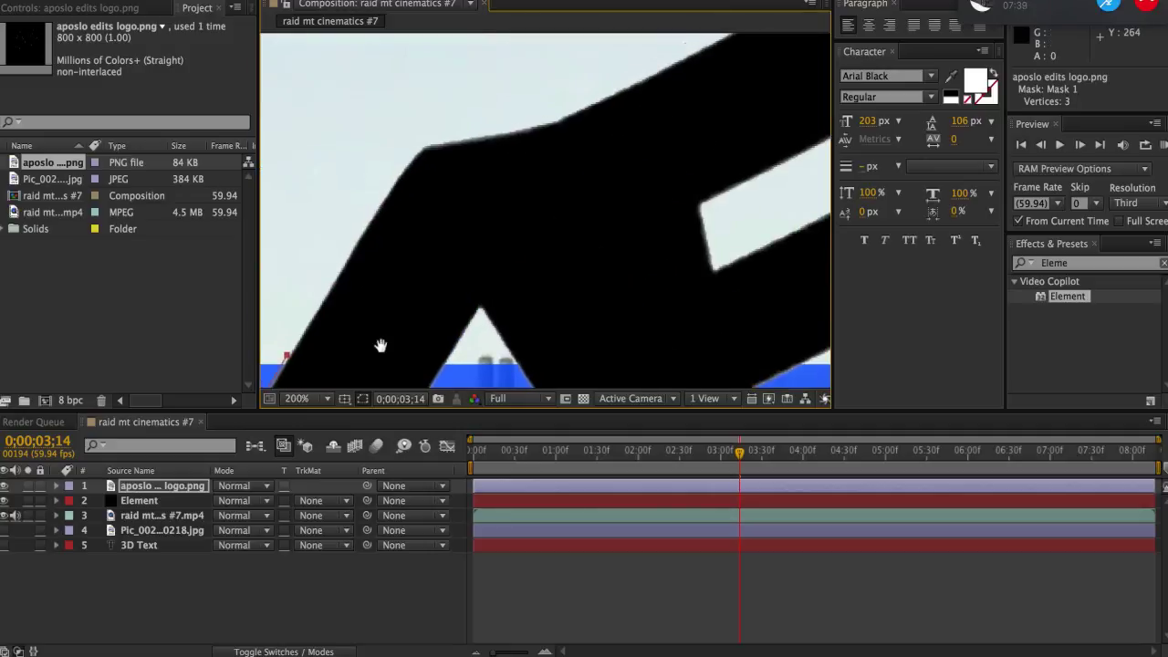
{"action": "left_click", "coordinate": [386, 197]}
{"action": "left_click", "coordinate": [425, 148]}
{"action": "left_click_drag", "start_coordinate": [512, 193], "coordinate": [343, 228]}
{"action": "left_click", "coordinate": [340, 228]}
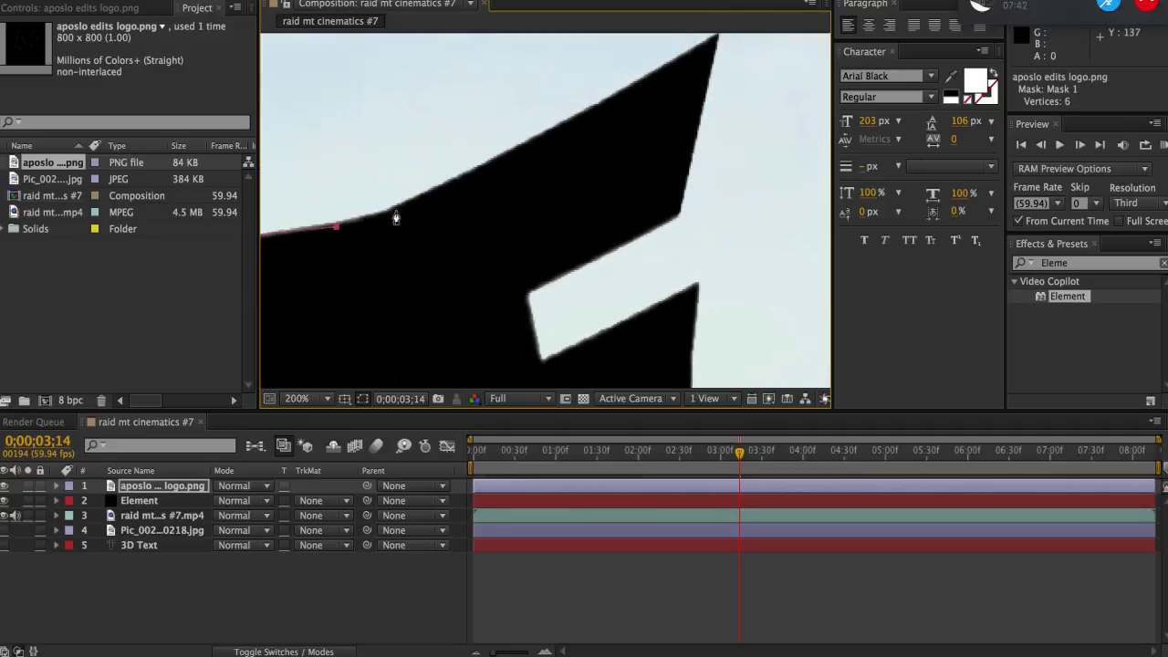
{"action": "left_click", "coordinate": [404, 209]}
{"action": "left_click_drag", "start_coordinate": [564, 192], "coordinate": [424, 333]}
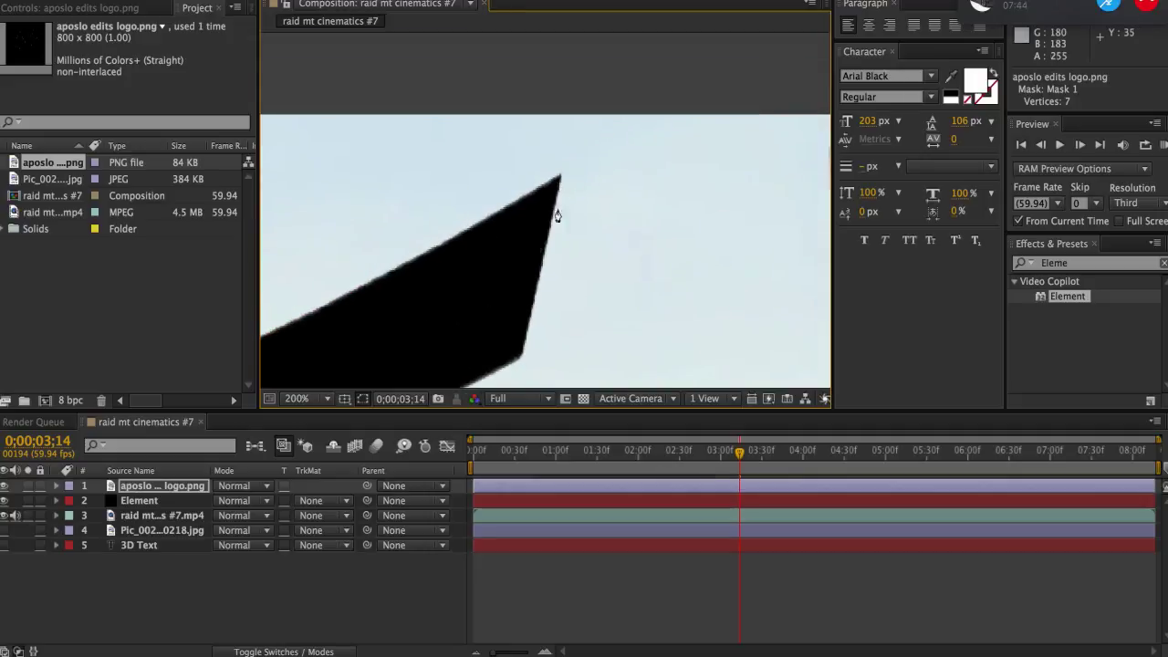
{"action": "left_click", "coordinate": [564, 175]}
{"action": "scroll", "coordinate": [575, 192], "scroll_direction": "down", "scroll_amount": 5}
{"action": "left_click", "coordinate": [606, 216]}
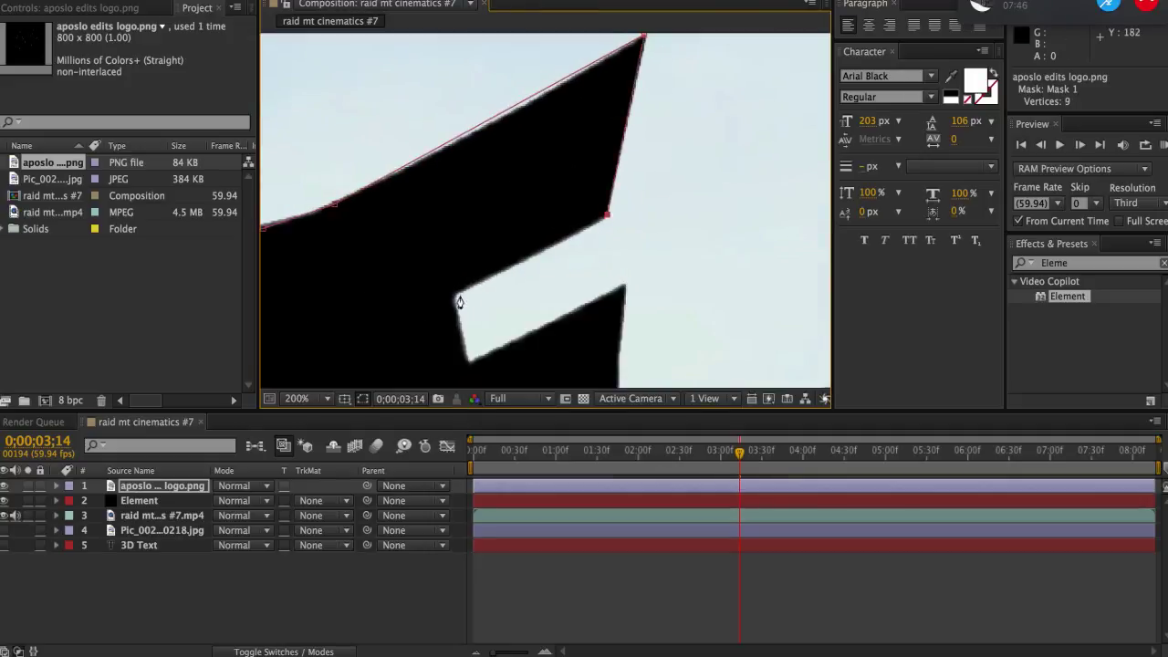
{"action": "left_click", "coordinate": [461, 299]}
{"action": "scroll", "coordinate": [483, 283], "scroll_direction": "down", "scroll_amount": 3}
{"action": "left_click", "coordinate": [475, 262]}
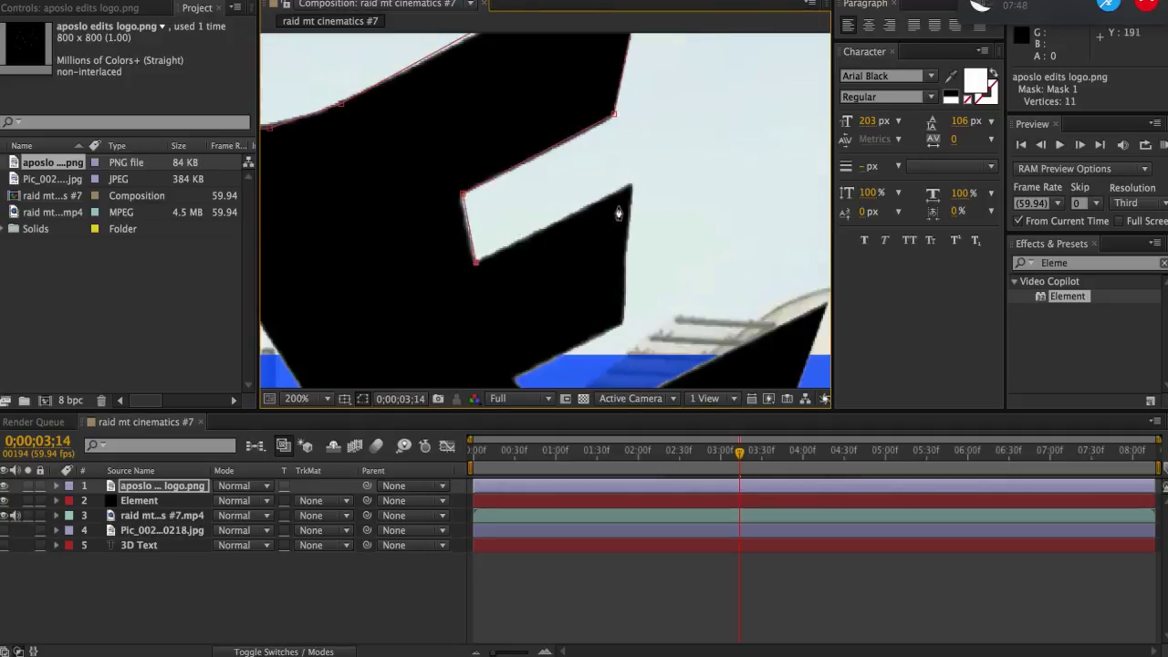
{"action": "left_click", "coordinate": [631, 186]}
{"action": "left_click", "coordinate": [624, 325]}
{"action": "scroll", "coordinate": [568, 286], "scroll_direction": "down", "scroll_amount": 3}
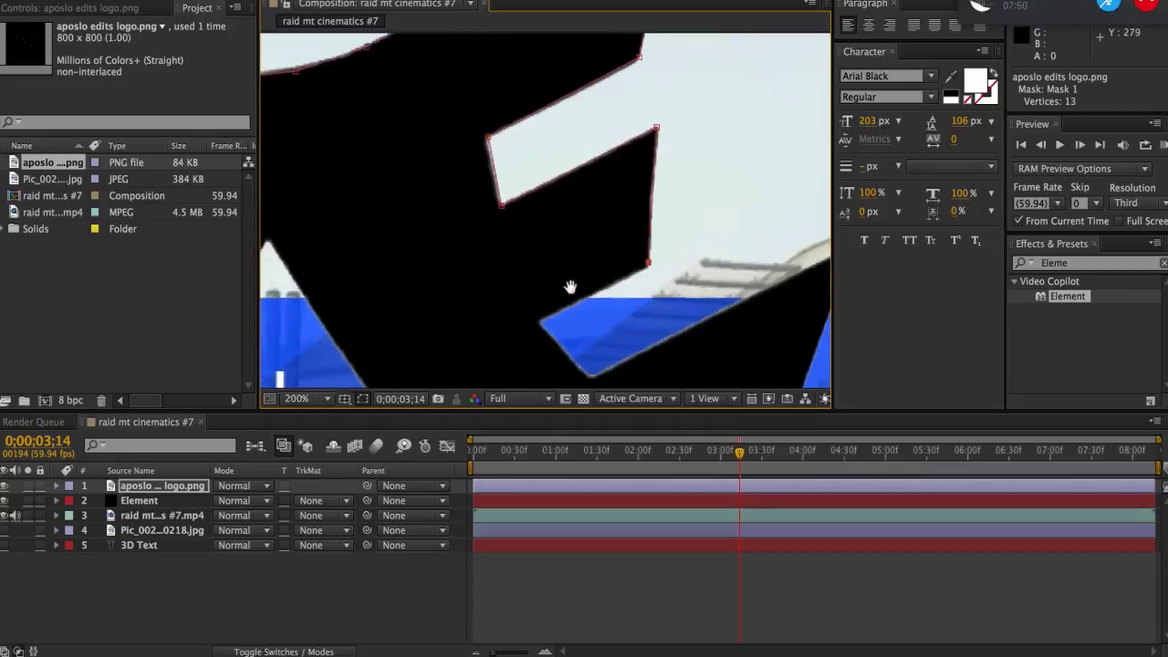
{"action": "left_click", "coordinate": [550, 308]}
{"action": "scroll", "coordinate": [565, 273], "scroll_direction": "down", "scroll_amount": 2}
{"action": "left_click", "coordinate": [531, 287]}
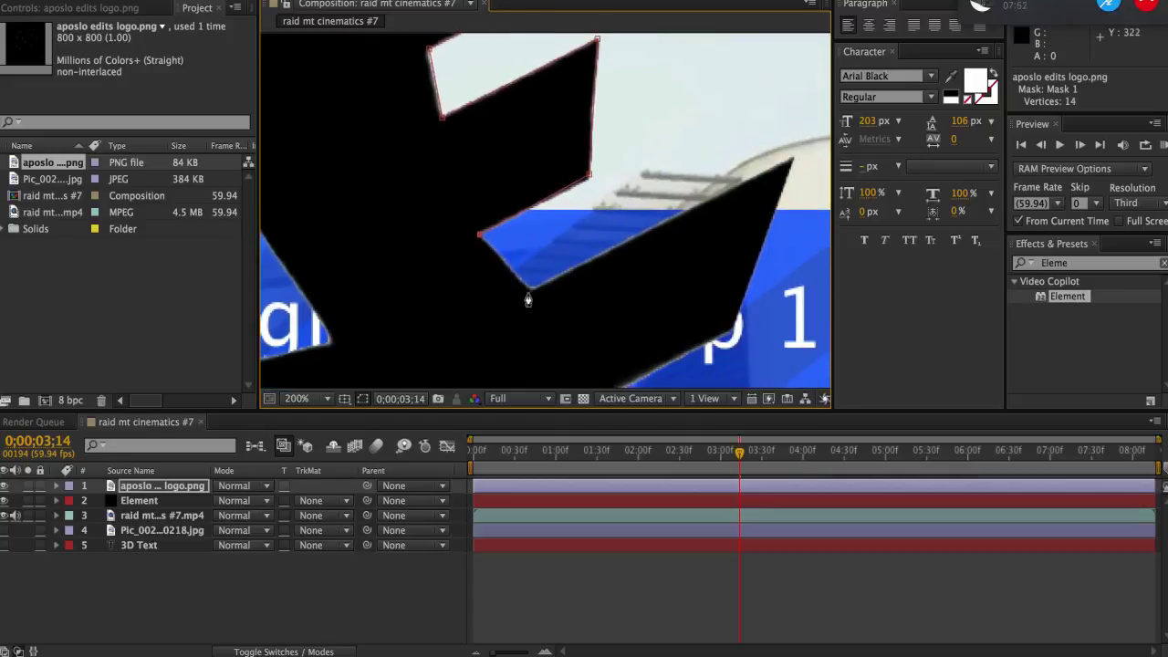
Continue the mask around the logo's lower edges and peak, then fit the comp in the viewer
{"action": "scroll", "coordinate": [639, 246], "scroll_direction": "right", "scroll_amount": 5}
{"action": "scroll", "coordinate": [639, 246], "scroll_direction": "up", "scroll_amount": 2}
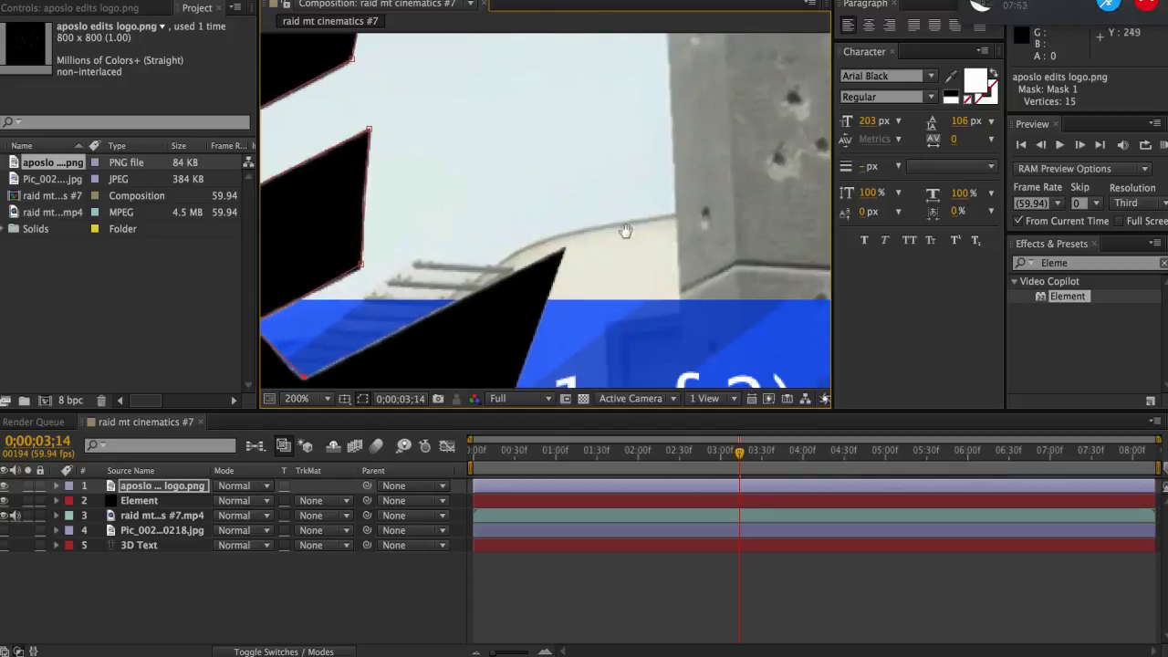
{"action": "left_click", "coordinate": [569, 244]}
{"action": "scroll", "coordinate": [605, 264], "scroll_direction": "down", "scroll_amount": 3}
{"action": "scroll", "coordinate": [604, 264], "scroll_direction": "left", "scroll_amount": 3}
{"action": "left_click", "coordinate": [577, 266]}
{"action": "scroll", "coordinate": [578, 265], "scroll_direction": "left", "scroll_amount": 3}
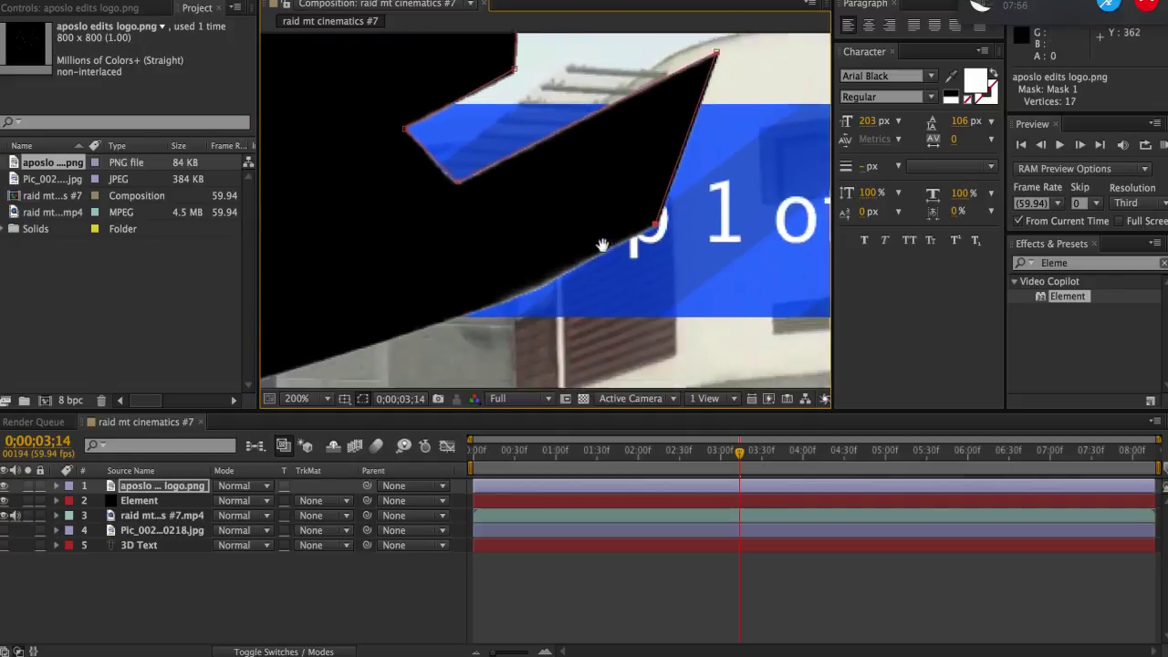
{"action": "scroll", "coordinate": [584, 267], "scroll_direction": "down", "scroll_amount": 2}
{"action": "left_click", "coordinate": [588, 265]}
{"action": "left_click_drag", "start_coordinate": [588, 265], "coordinate": [697, 226]}
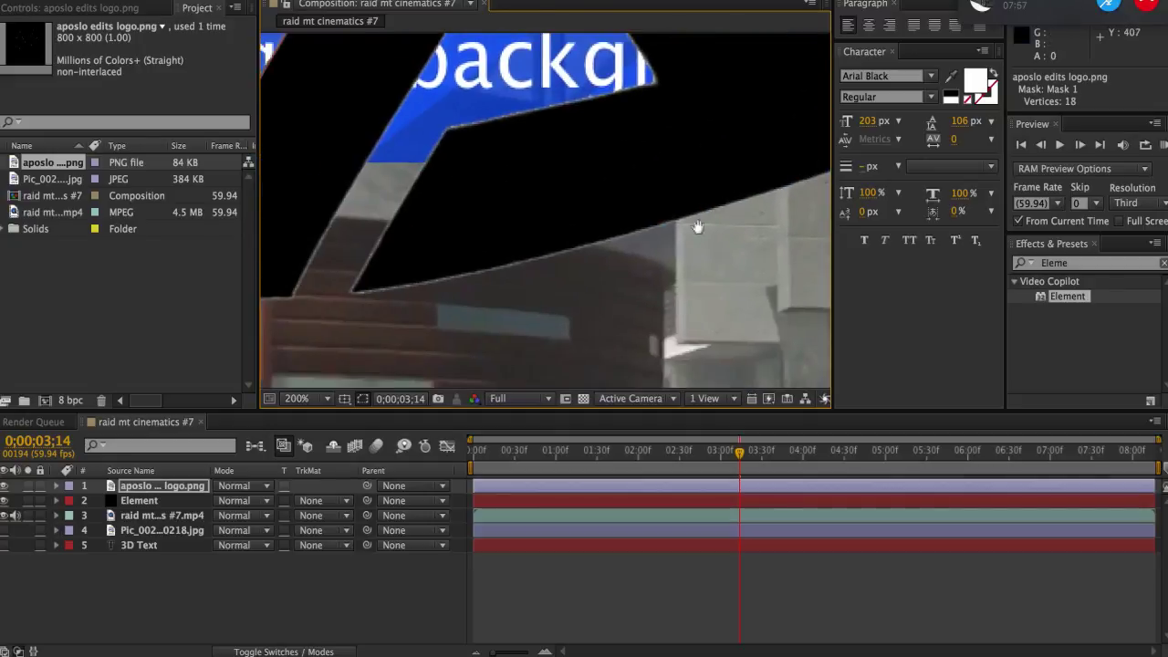
{"action": "left_click", "coordinate": [607, 242]}
{"action": "left_click", "coordinate": [402, 287]}
{"action": "left_click", "coordinate": [347, 292]}
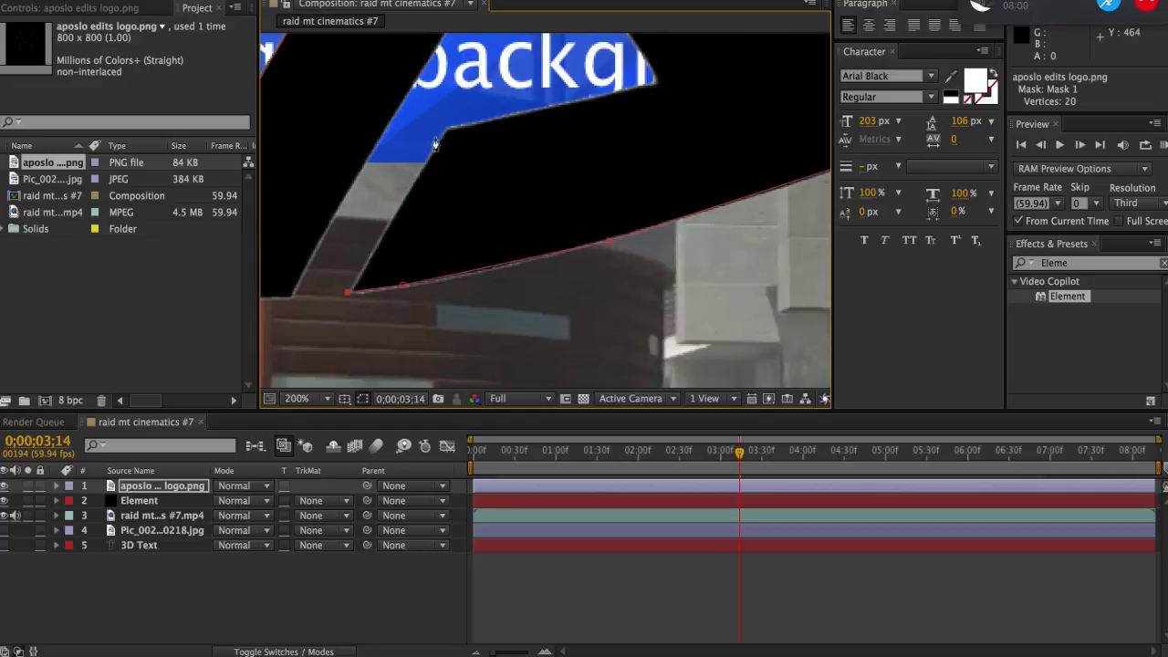
{"action": "left_click", "coordinate": [449, 127]}
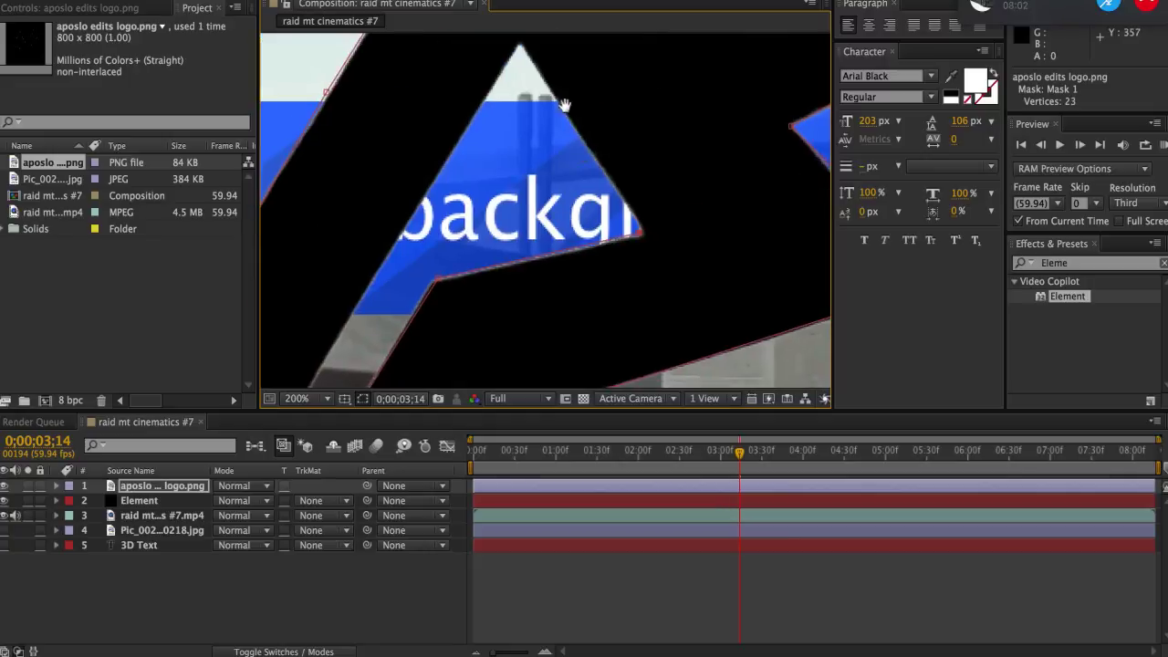
{"action": "scroll", "coordinate": [561, 105], "scroll_direction": "up", "scroll_amount": 3}
{"action": "left_click", "coordinate": [520, 44]}
{"action": "scroll", "coordinate": [411, 301], "scroll_direction": "down", "scroll_amount": 3}
{"action": "scroll", "coordinate": [411, 301], "scroll_direction": "left", "scroll_amount": 3}
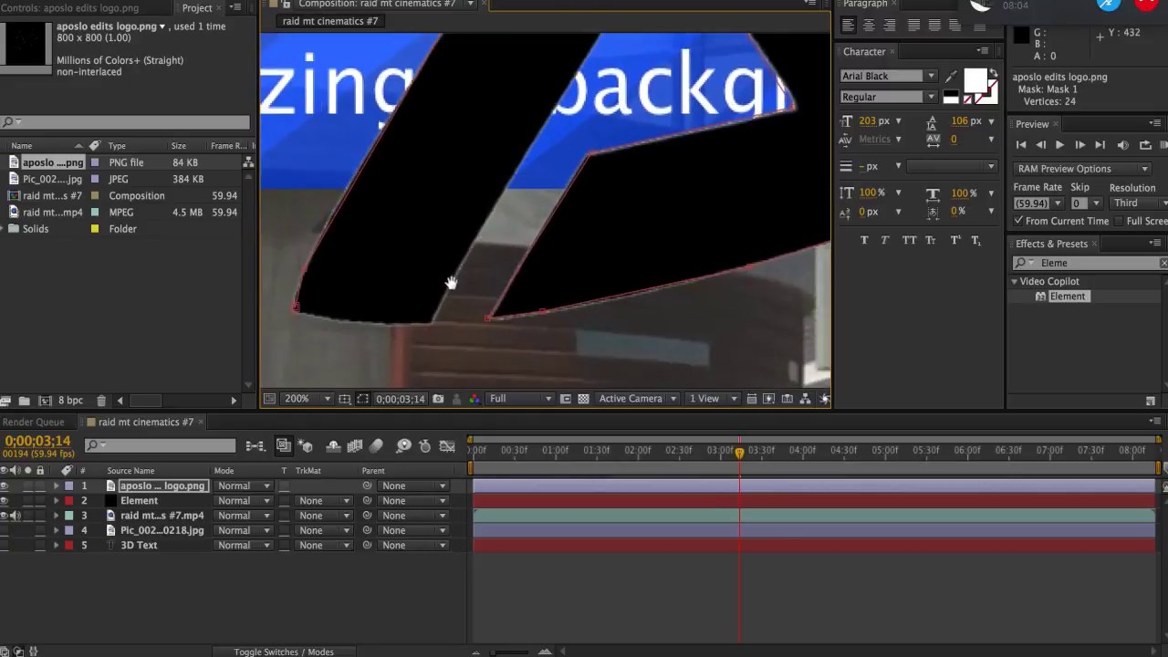
{"action": "left_click", "coordinate": [432, 319]}
{"action": "mouse_move", "coordinate": [294, 308]}
{"action": "left_mouse_down"}
{"action": "mouse_move", "coordinate": [297, 322]}
{"action": "mouse_move", "coordinate": [295, 307]}
{"action": "left_mouse_up"}
{"action": "scroll", "coordinate": [613, 283], "scroll_direction": "up", "scroll_amount": 3}
{"action": "scroll", "coordinate": [496, 357], "scroll_direction": "down", "scroll_amount": 1}
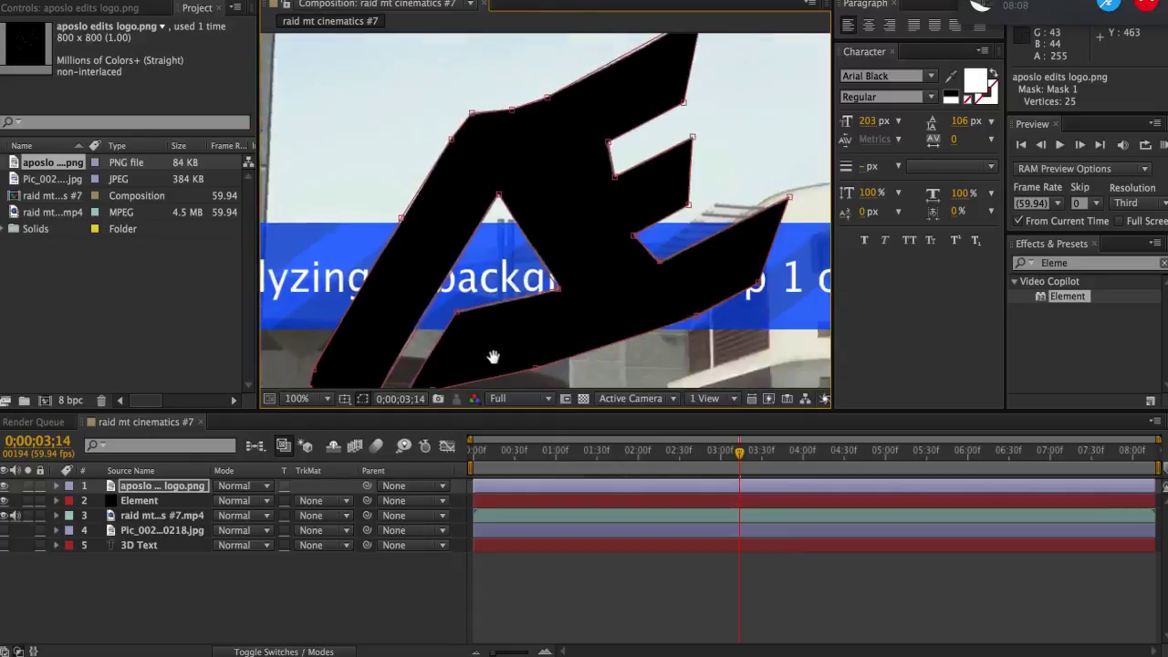
{"action": "scroll", "coordinate": [496, 357], "scroll_direction": "right", "scroll_amount": 1}
{"action": "scroll", "coordinate": [575, 304], "scroll_direction": "down", "scroll_amount": 1}
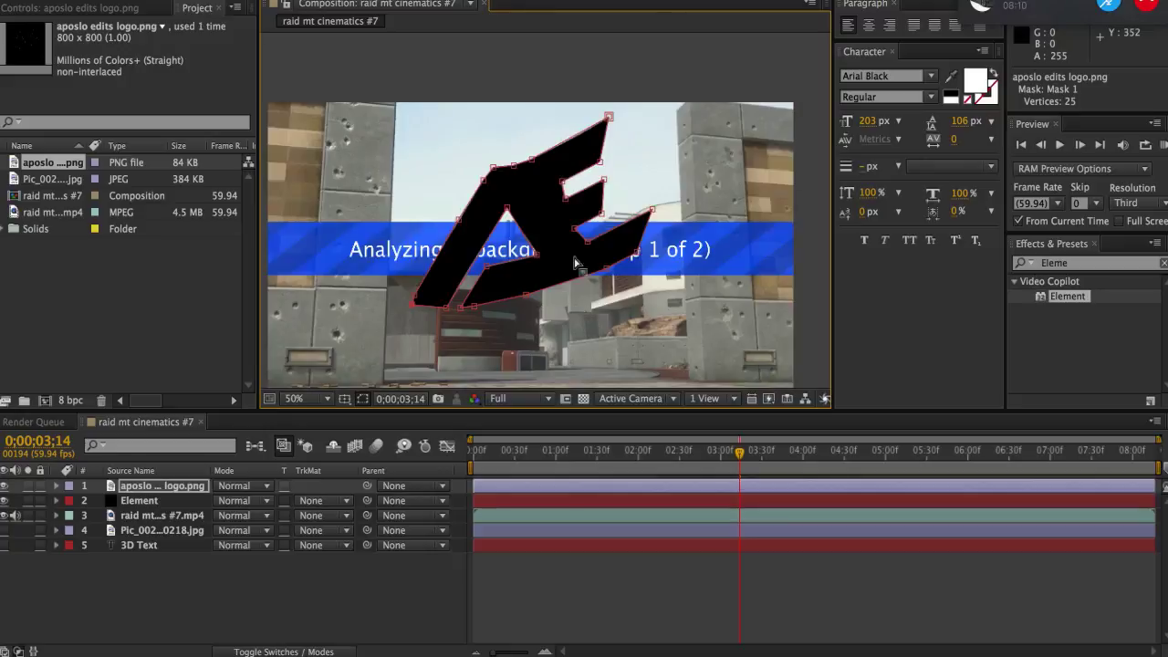
{"action": "scroll", "coordinate": [580, 266], "scroll_direction": "down", "scroll_amount": 1}
{"action": "scroll", "coordinate": [547, 212], "scroll_direction": "up", "scroll_amount": 1}
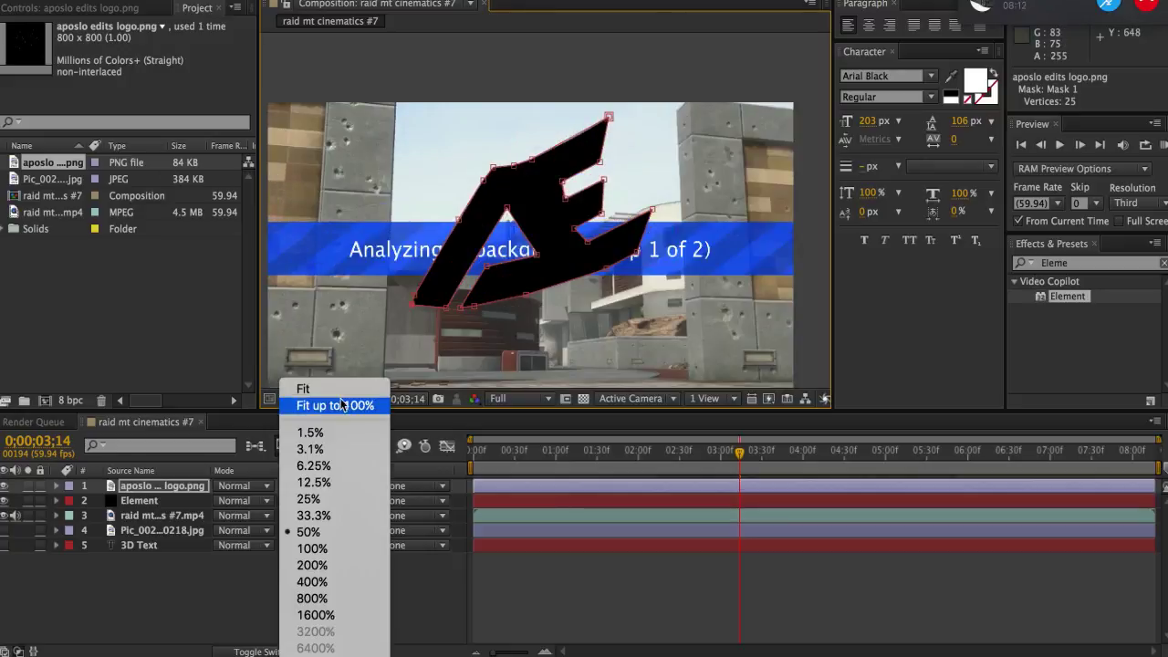
{"action": "left_click", "coordinate": [341, 405]}
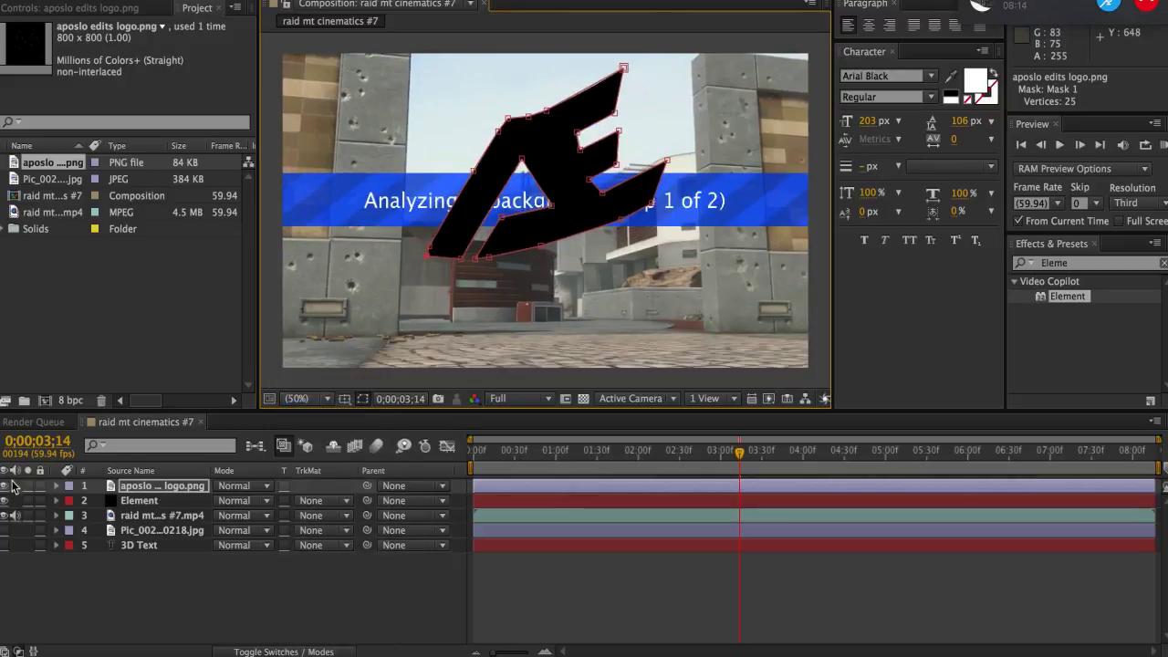
Move the logo layer to the bottom and set Element's Path Layers 1 and 2 to 3D Text and the logo
{"action": "left_click_drag", "start_coordinate": [104, 494], "coordinate": [155, 622]}
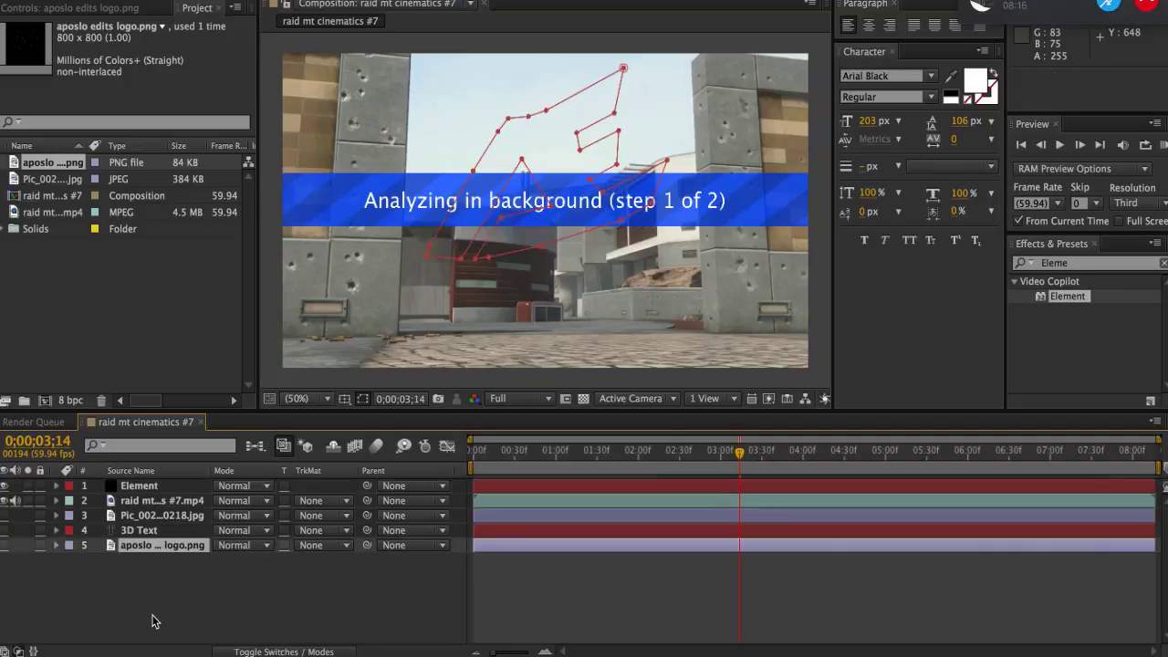
{"action": "left_click", "coordinate": [144, 486]}
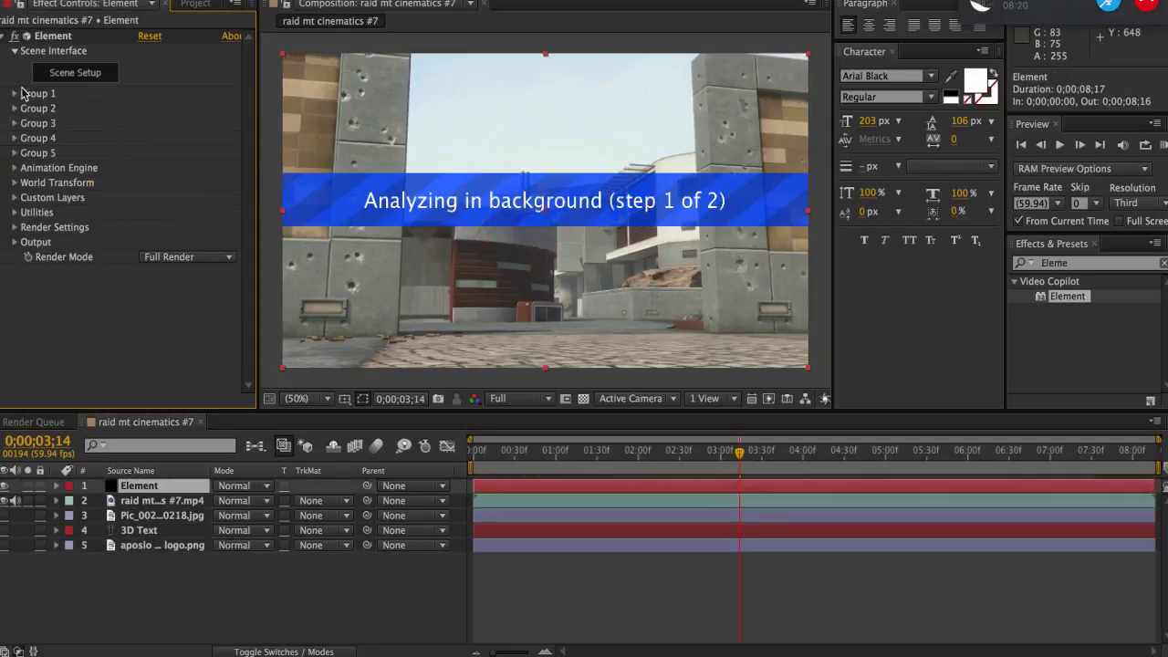
{"action": "left_click", "coordinate": [15, 199]}
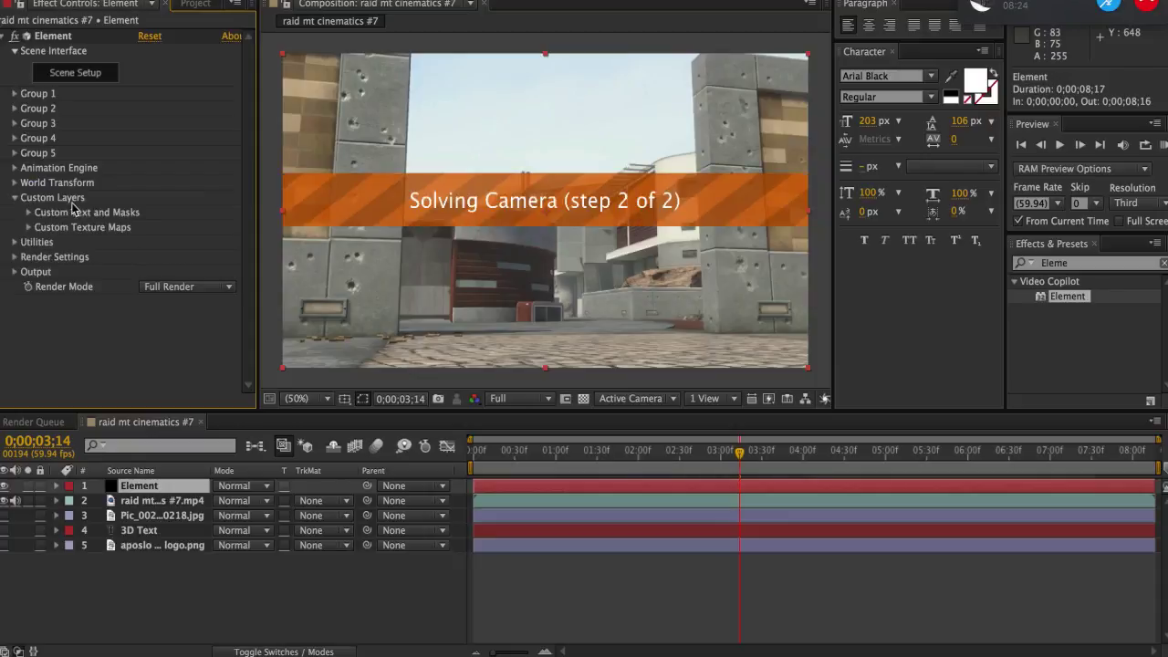
{"action": "left_click", "coordinate": [29, 212]}
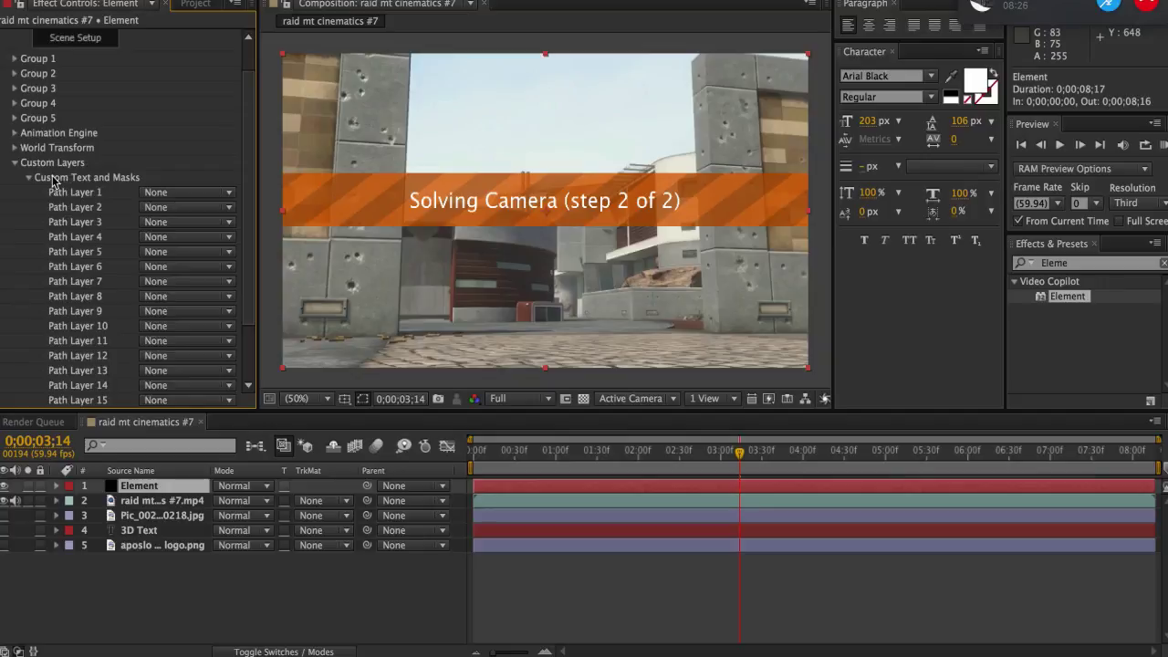
{"action": "left_click", "coordinate": [155, 194]}
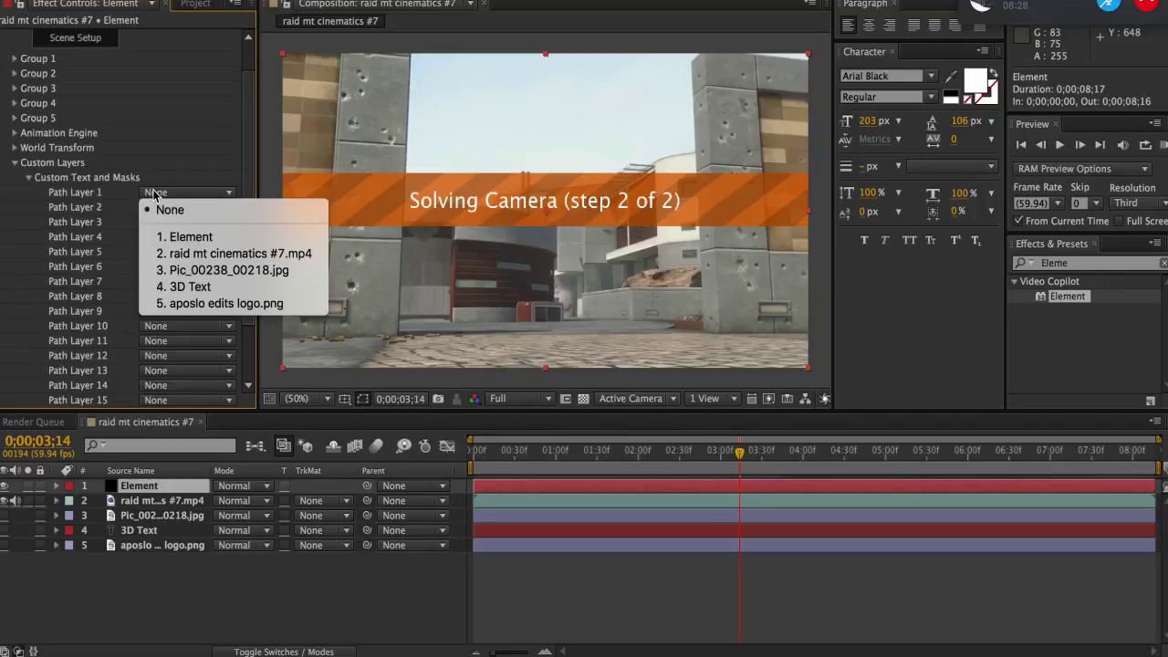
{"action": "left_click", "coordinate": [220, 287]}
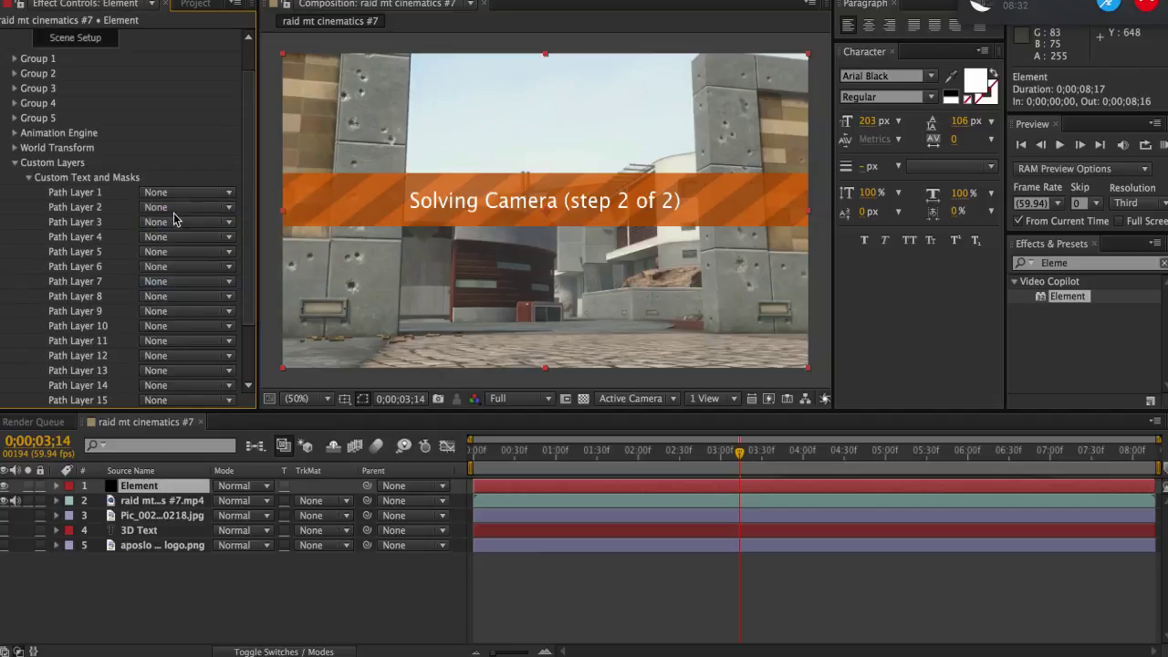
{"action": "left_click", "coordinate": [173, 207]}
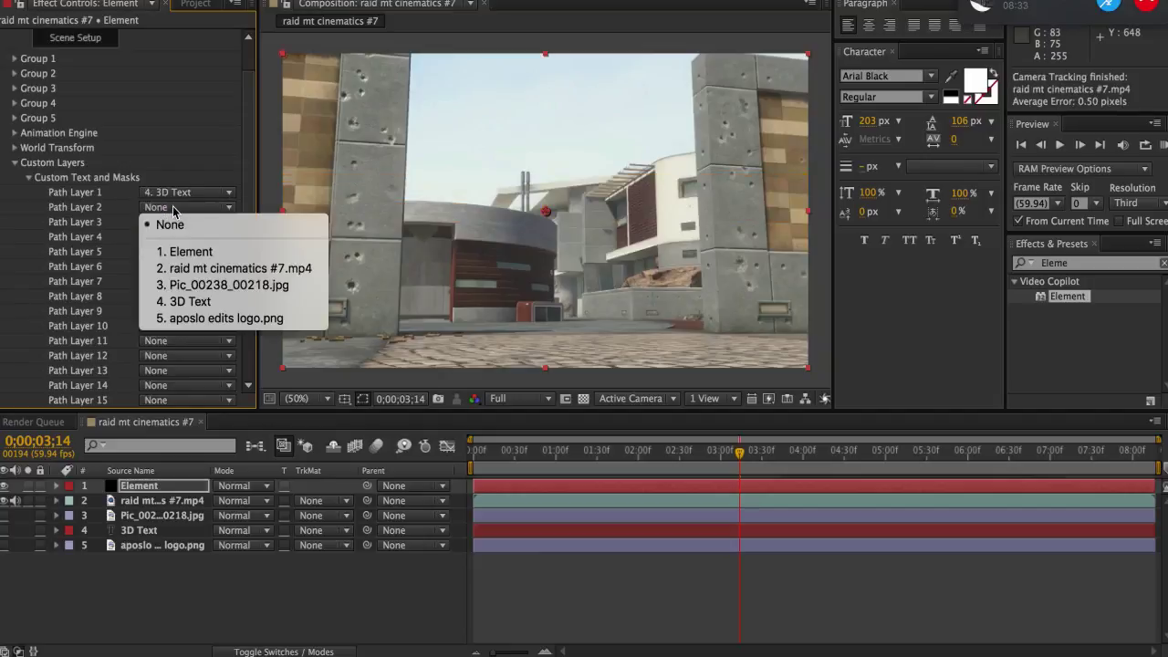
{"action": "left_click", "coordinate": [219, 317]}
{"action": "left_click", "coordinate": [29, 178]}
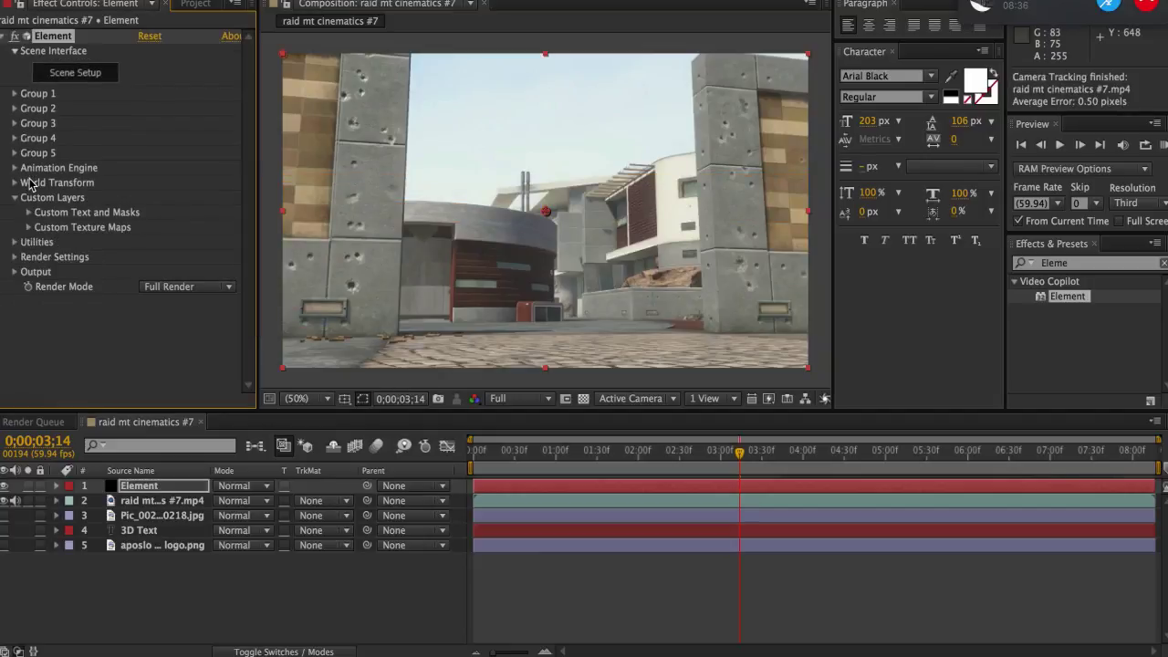
Set Element's texture map Layer 1 to Pic_00238_00218.jpg
{"action": "left_click", "coordinate": [28, 227]}
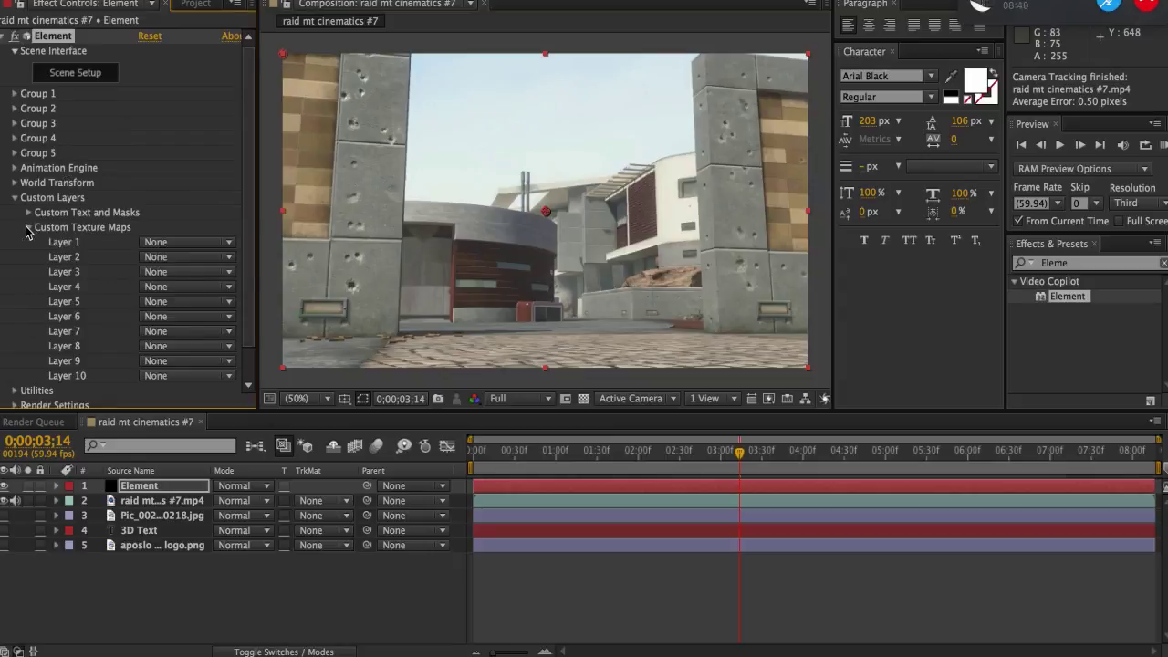
{"action": "left_click", "coordinate": [169, 251]}
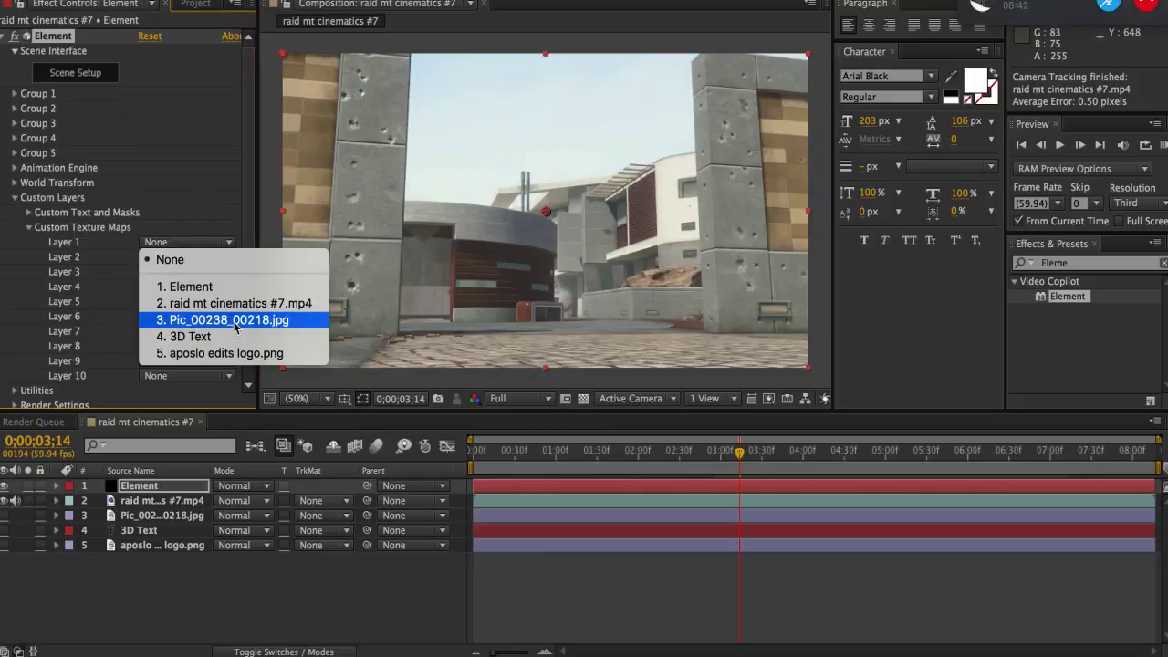
{"action": "left_click", "coordinate": [292, 323]}
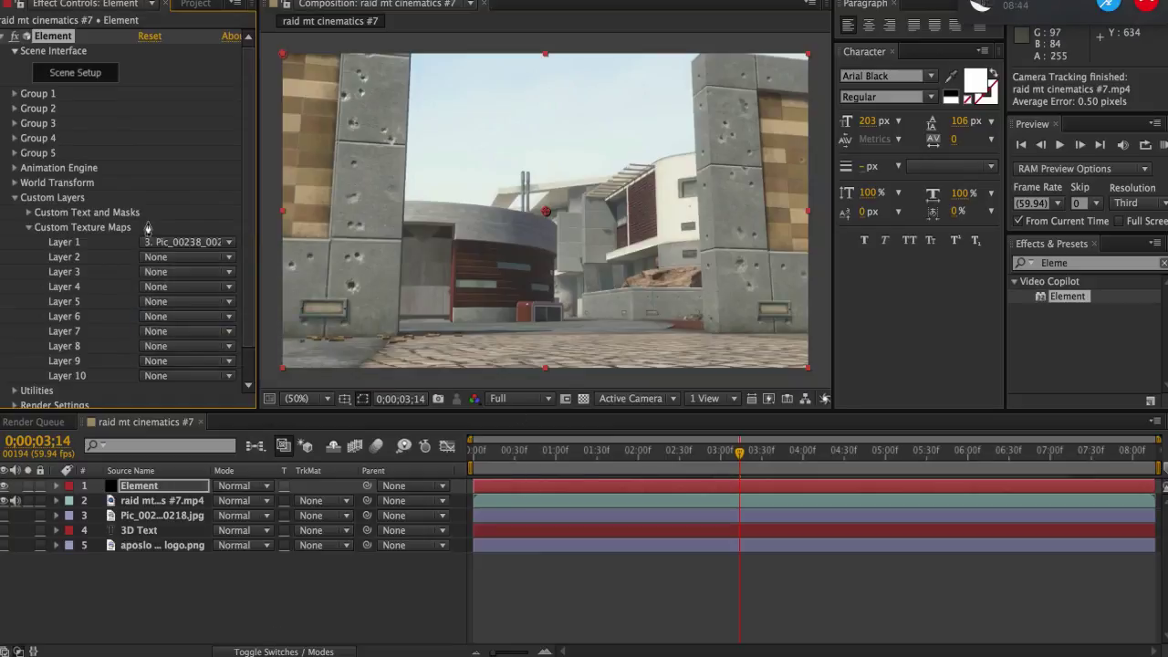
{"action": "left_click", "coordinate": [28, 227]}
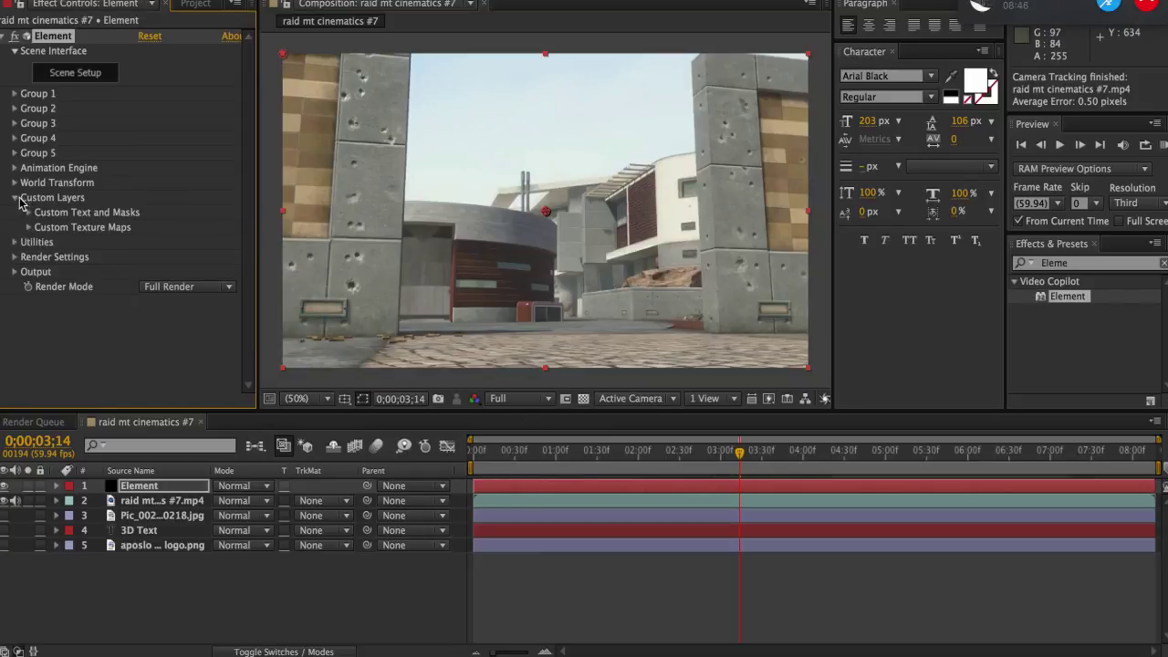
Show the gameplay clip's 3D Camera Tracker settings and check the solve's average error
{"action": "left_click", "coordinate": [169, 503]}
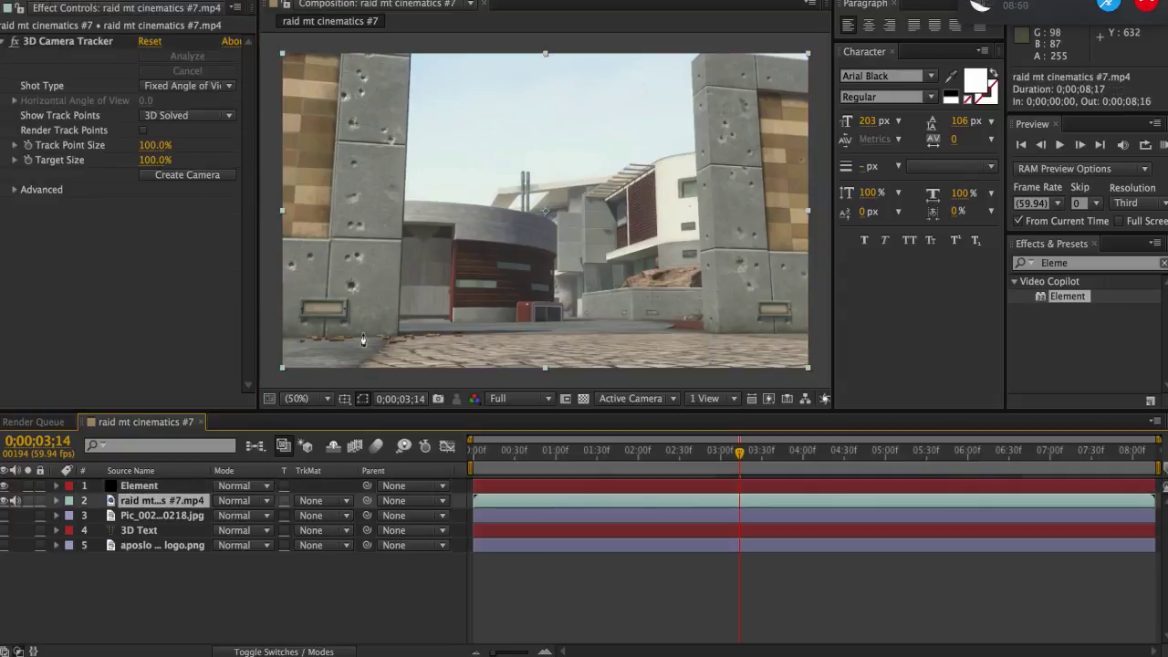
{"action": "left_click", "coordinate": [80, 42]}
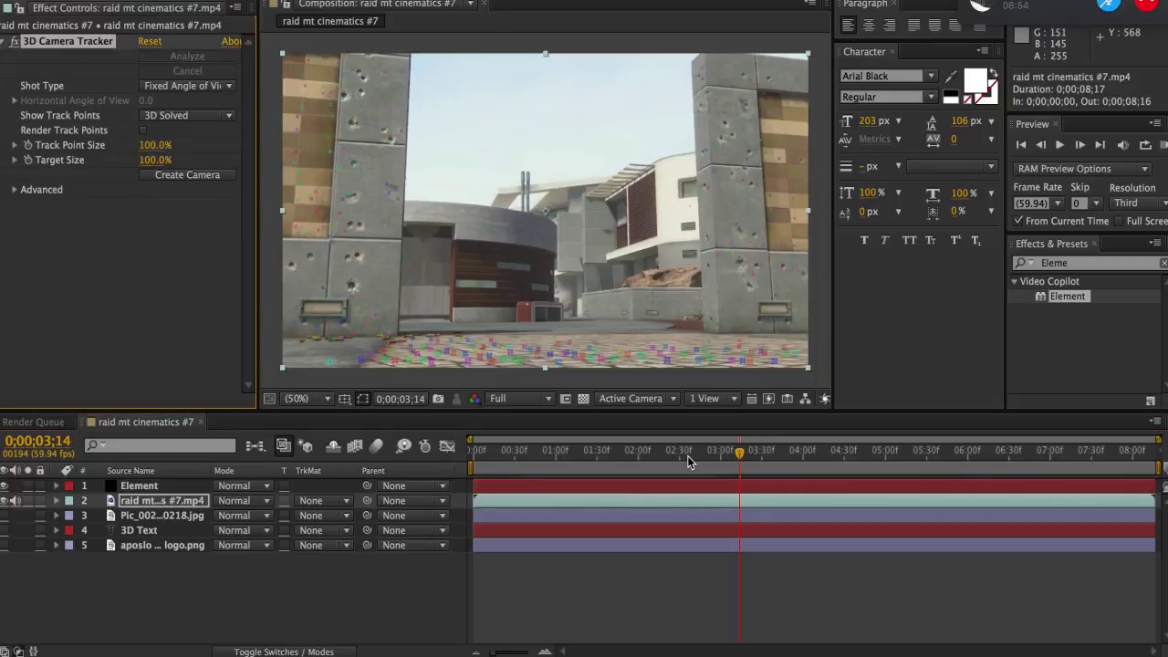
{"action": "left_click", "coordinate": [593, 460]}
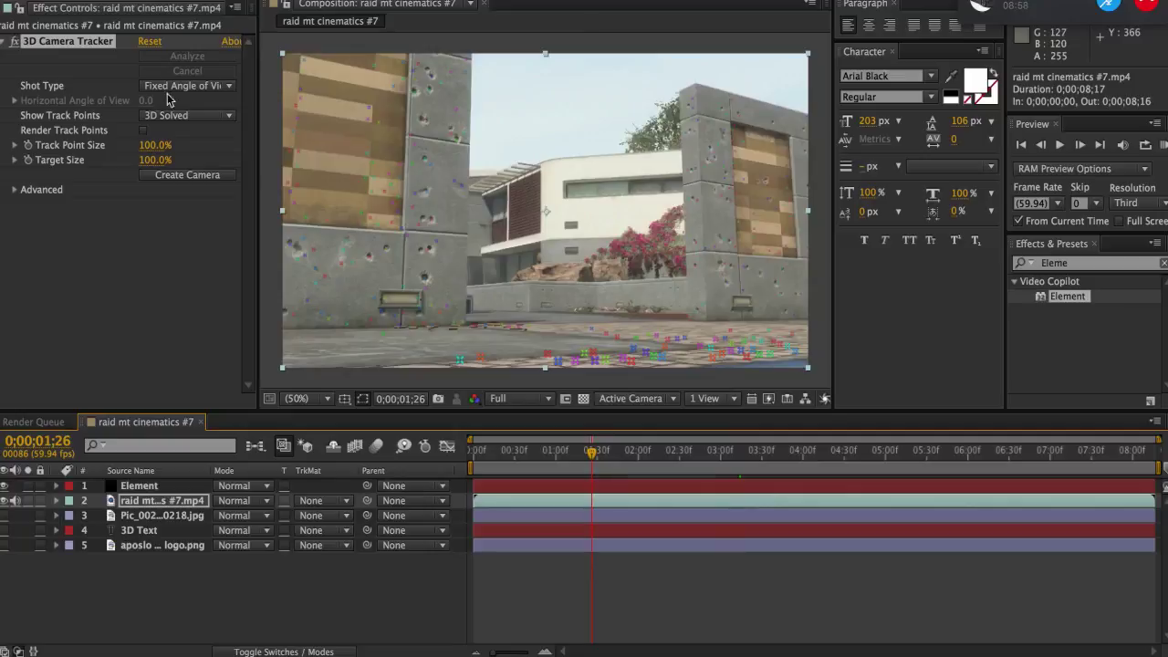
{"action": "left_click", "coordinate": [14, 190]}
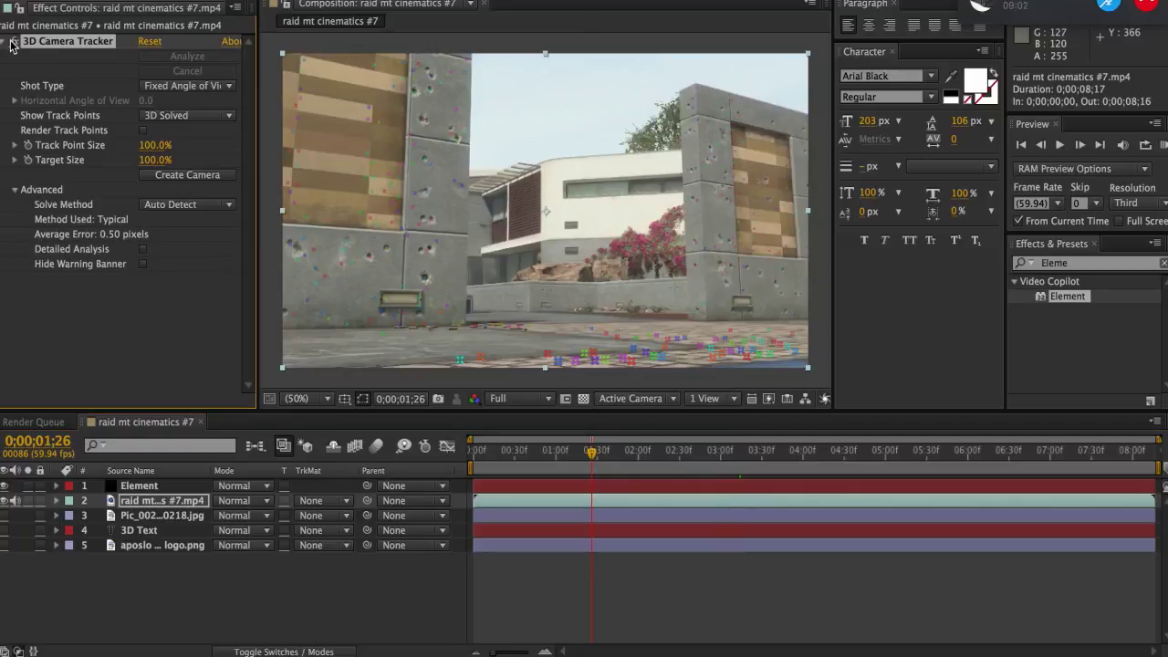
{"action": "left_click", "coordinate": [13, 190]}
{"action": "left_click", "coordinate": [6, 41]}
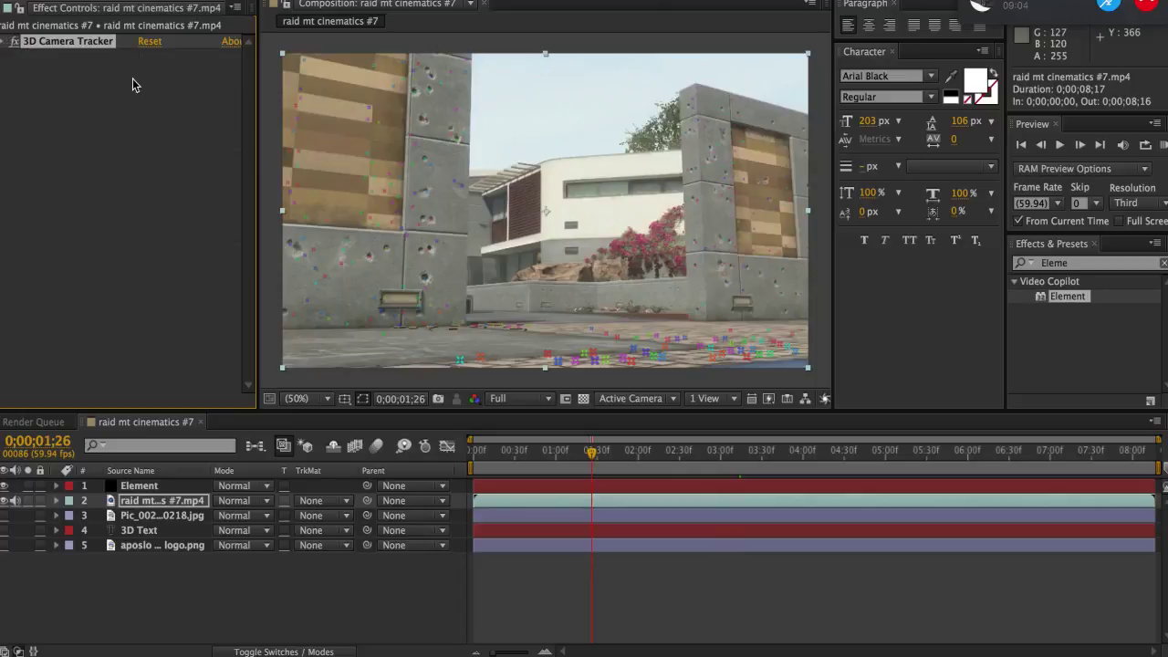
{"action": "left_click", "coordinate": [5, 41]}
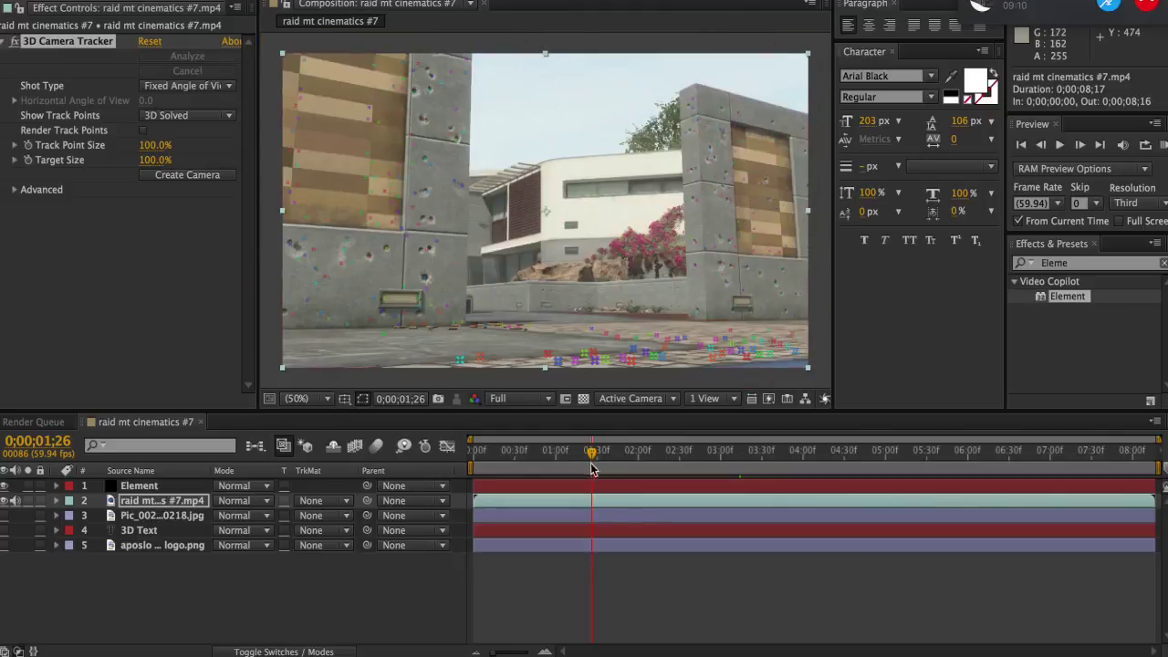
Scrub and play the tracked footage to review the track points, then return to the first frame
{"action": "left_click", "coordinate": [475, 451]}
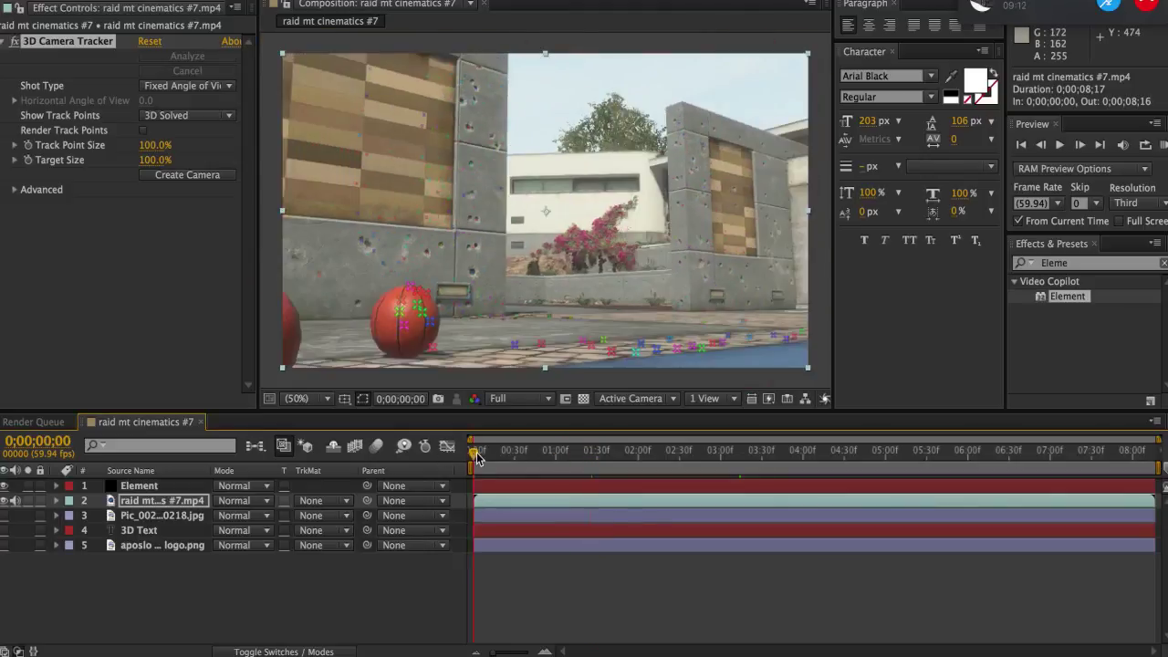
{"action": "left_click", "coordinate": [652, 472]}
{"action": "left_click", "coordinate": [756, 478]}
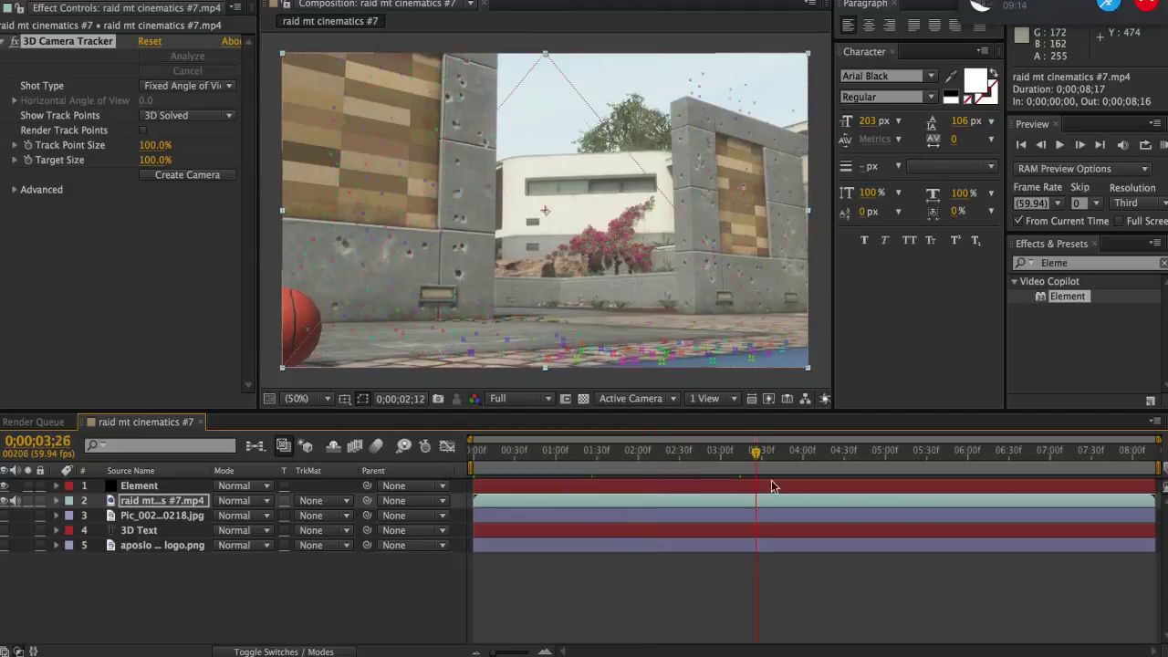
{"action": "key", "text": "space"}
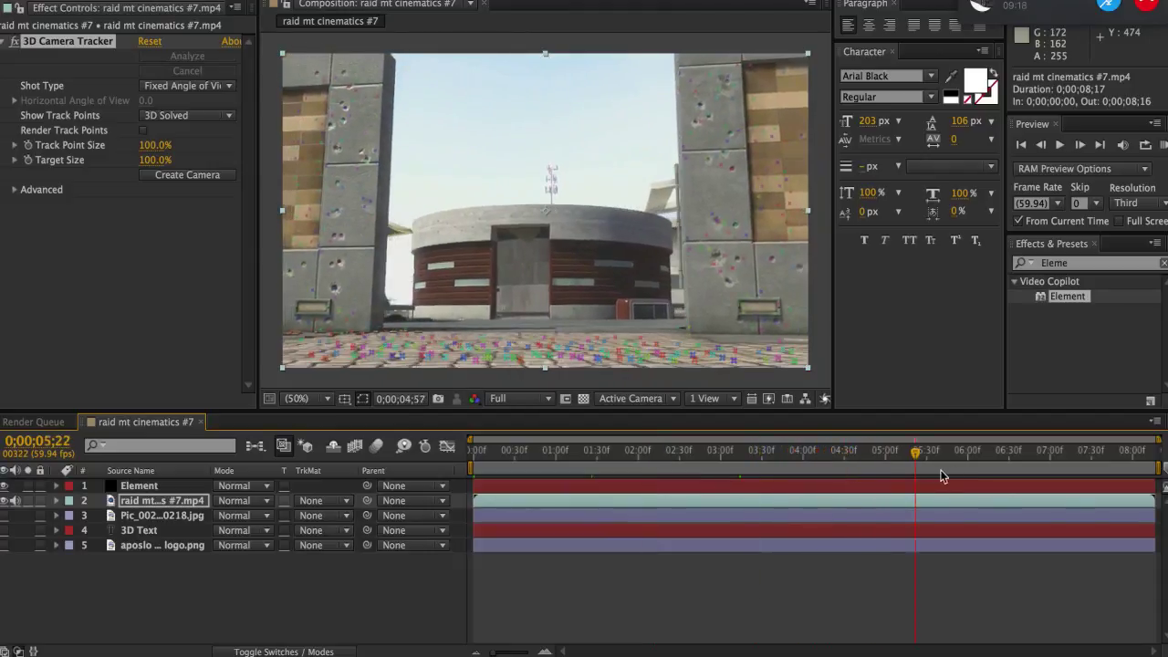
{"action": "key", "text": "space"}
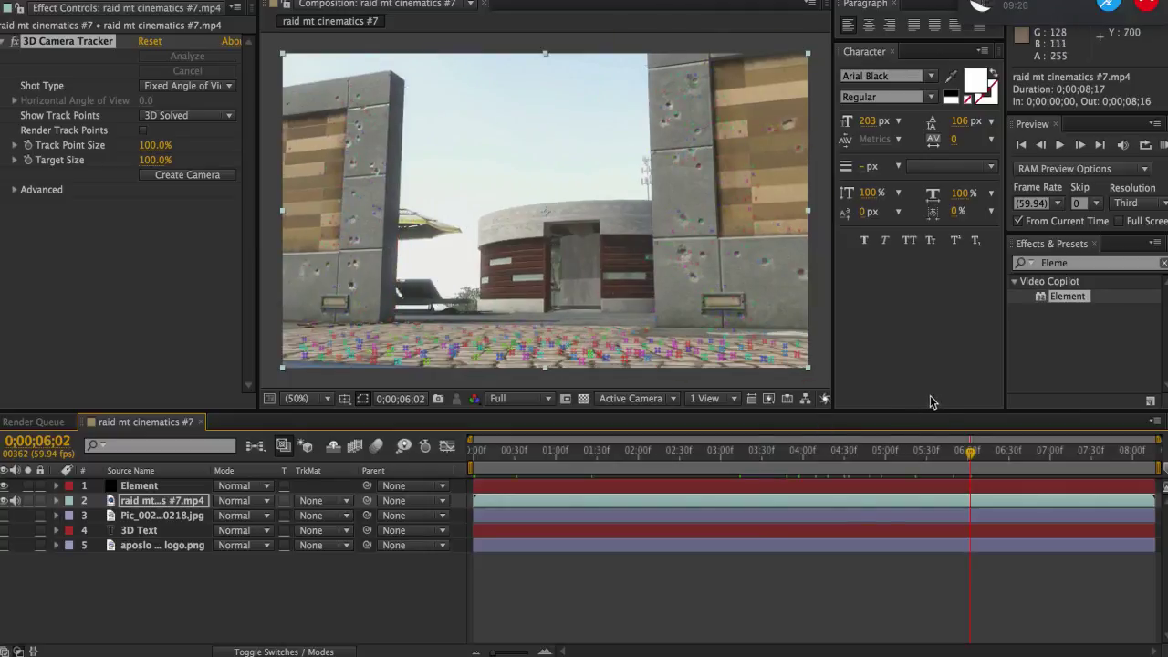
{"action": "left_click", "coordinate": [971, 447]}
{"action": "left_click_drag", "start_coordinate": [697, 438], "coordinate": [452, 399]}
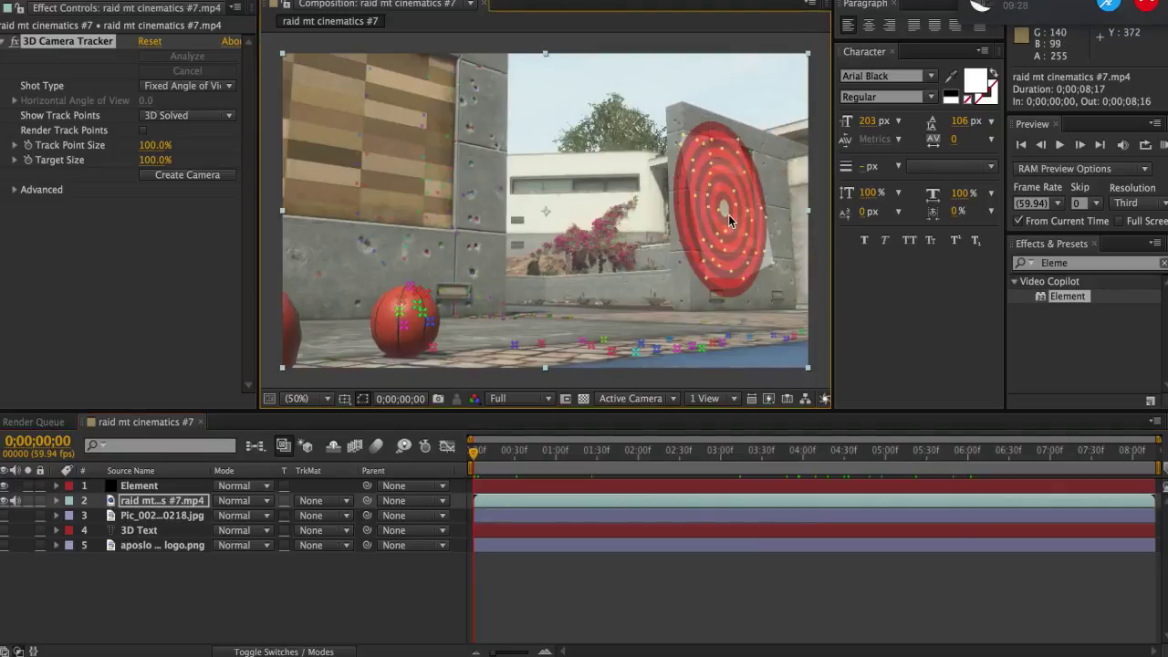
Create a tracked solid and camera on the red target's track points
{"action": "right_click", "coordinate": [737, 203]}
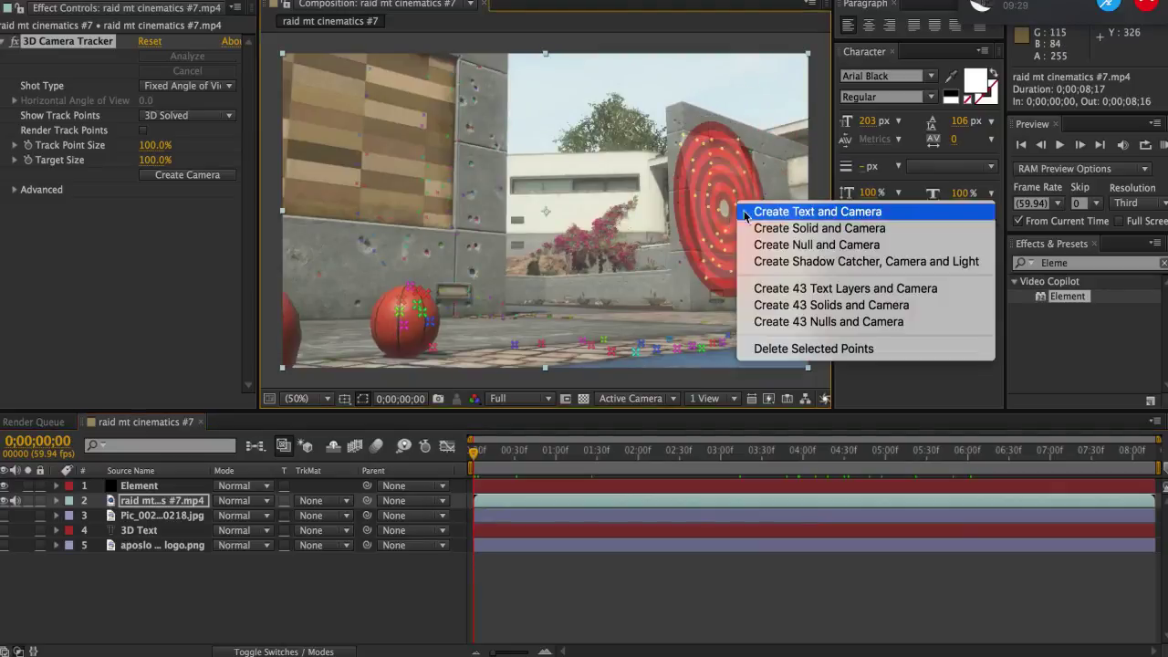
{"action": "left_click", "coordinate": [835, 228]}
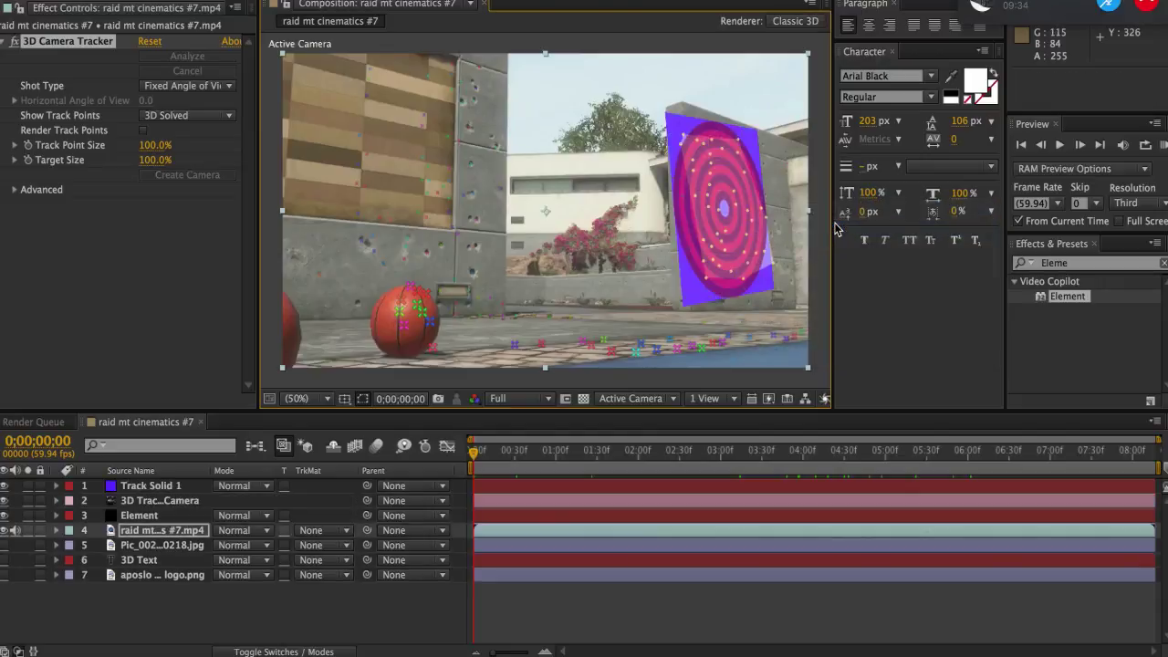
{"action": "left_click", "coordinate": [557, 456]}
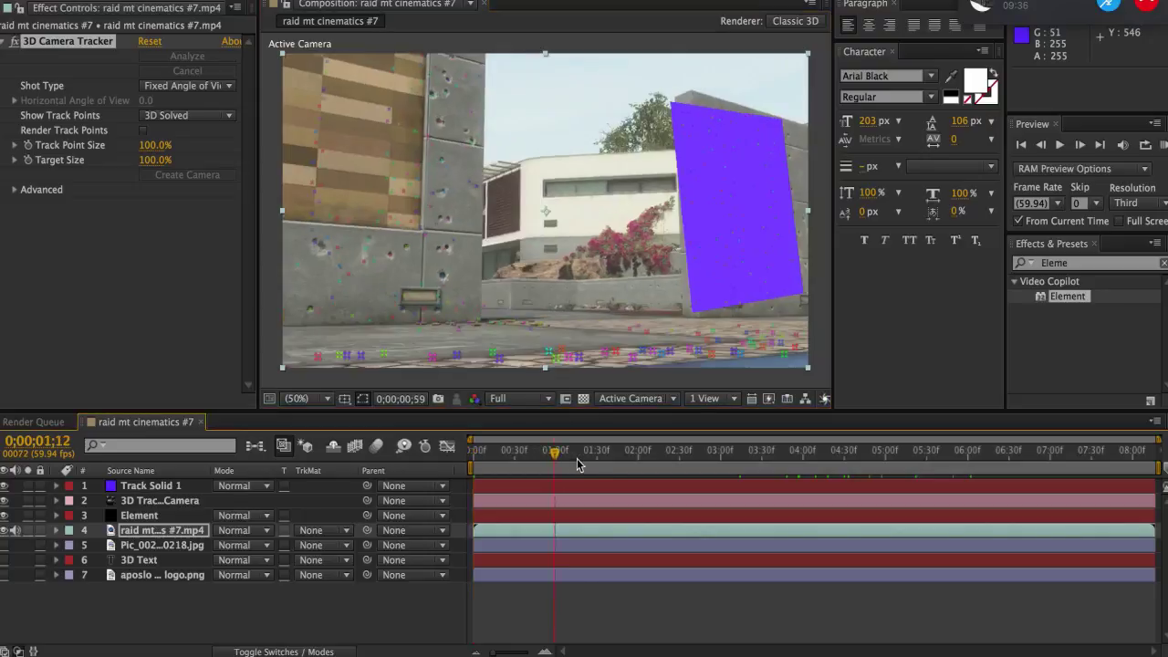
{"action": "left_click", "coordinate": [642, 452]}
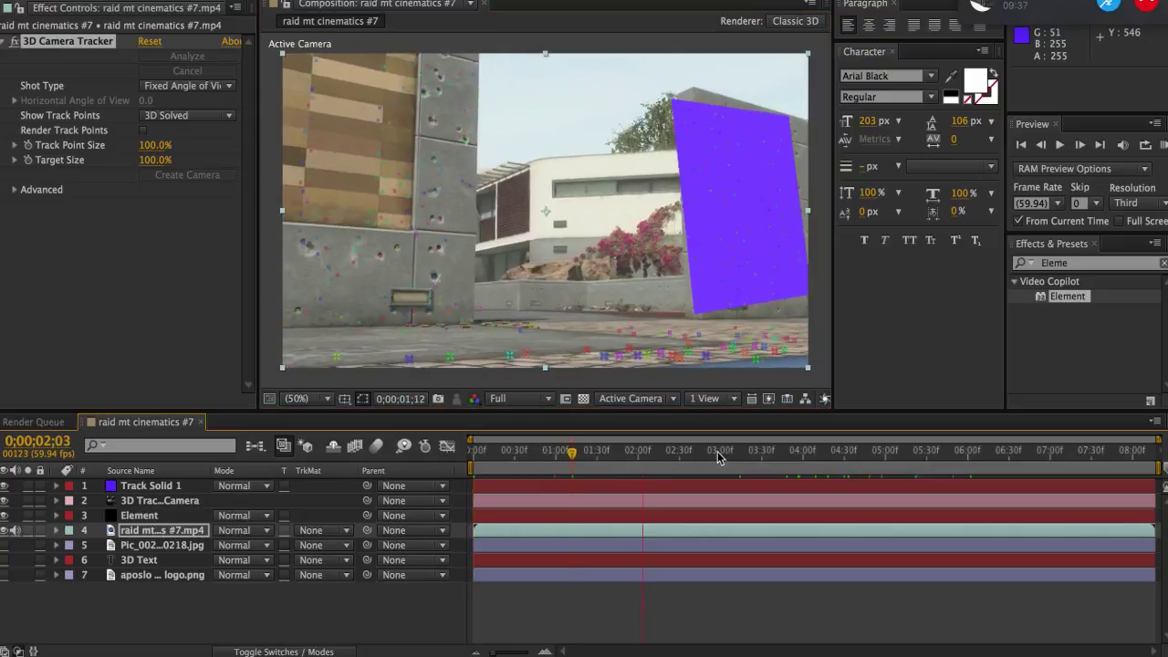
Set preview resolution to Third and preview the tracked footage
{"action": "left_click", "coordinate": [540, 404]}
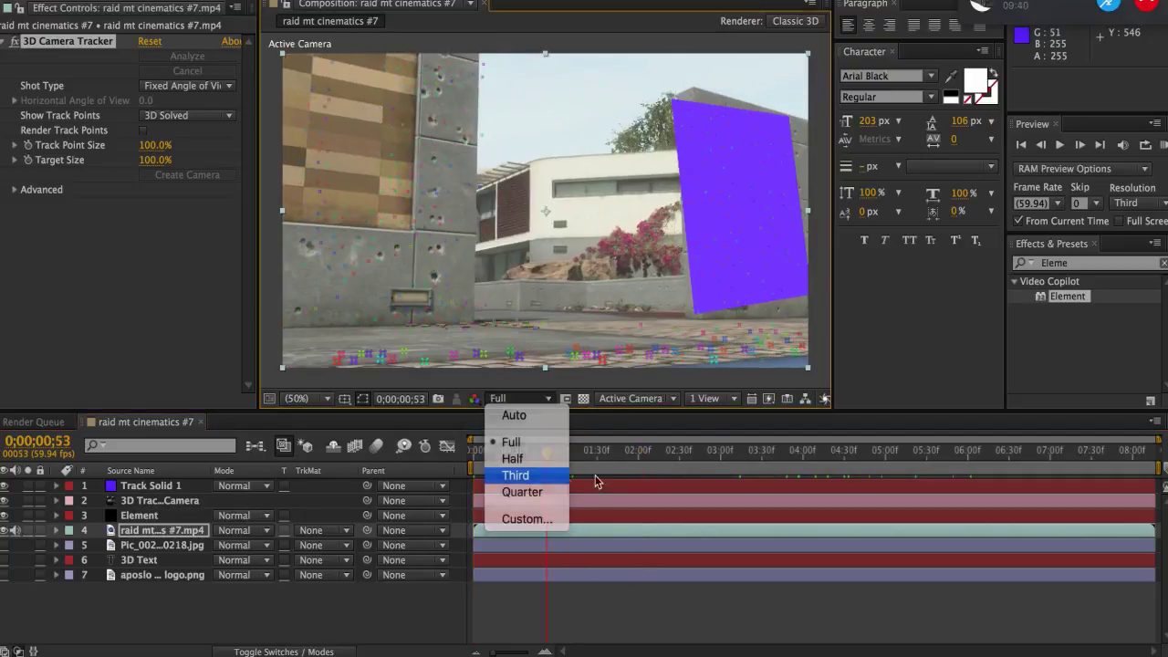
{"action": "left_click", "coordinate": [529, 475]}
{"action": "left_click_drag", "start_coordinate": [511, 458], "coordinate": [769, 448]}
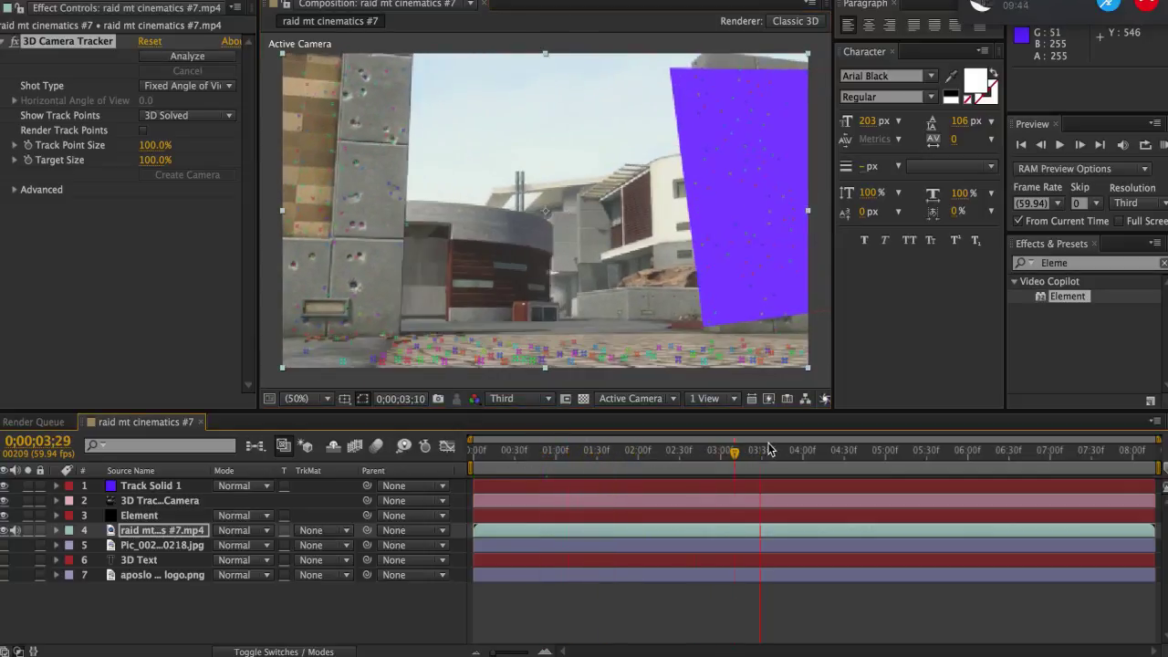
{"action": "key", "text": "space"}
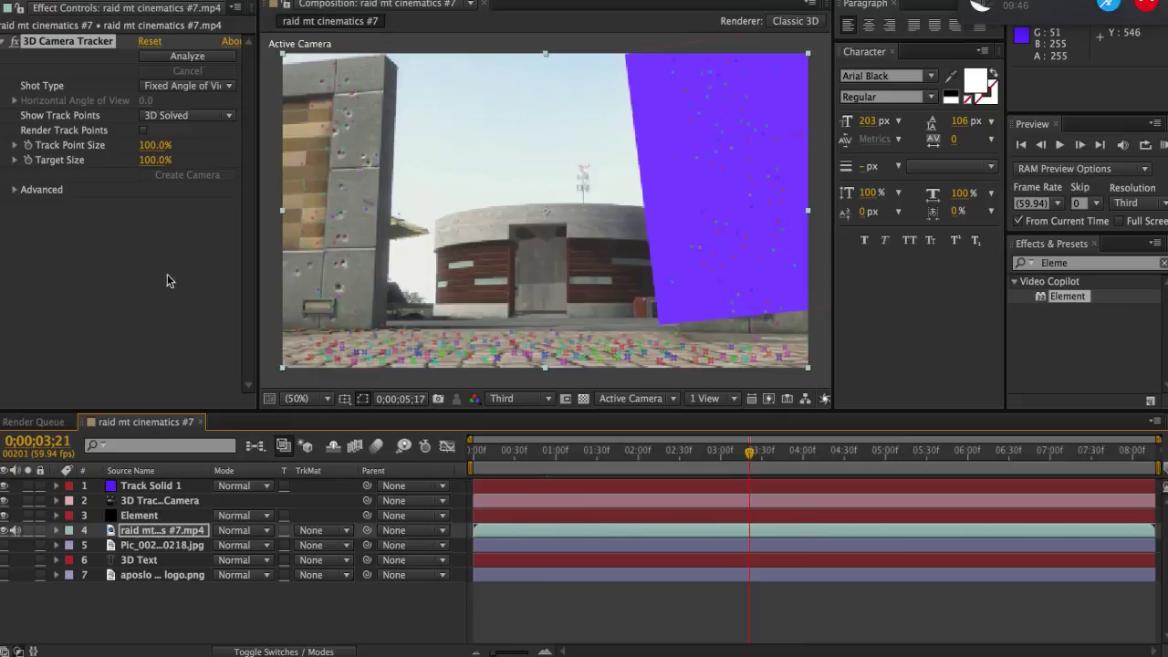
{"action": "key", "text": "space"}
Delete the Track Solid 1 layer and open the Element layer's Scene Setup
{"action": "left_click", "coordinate": [84, 215]}
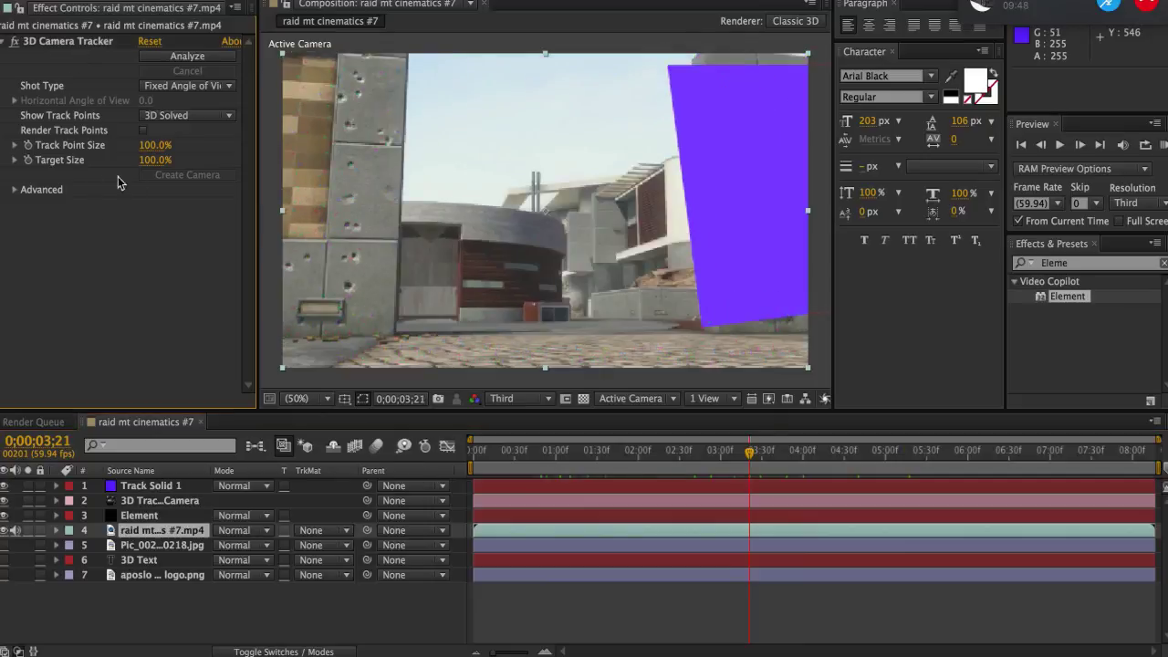
{"action": "left_click", "coordinate": [160, 487]}
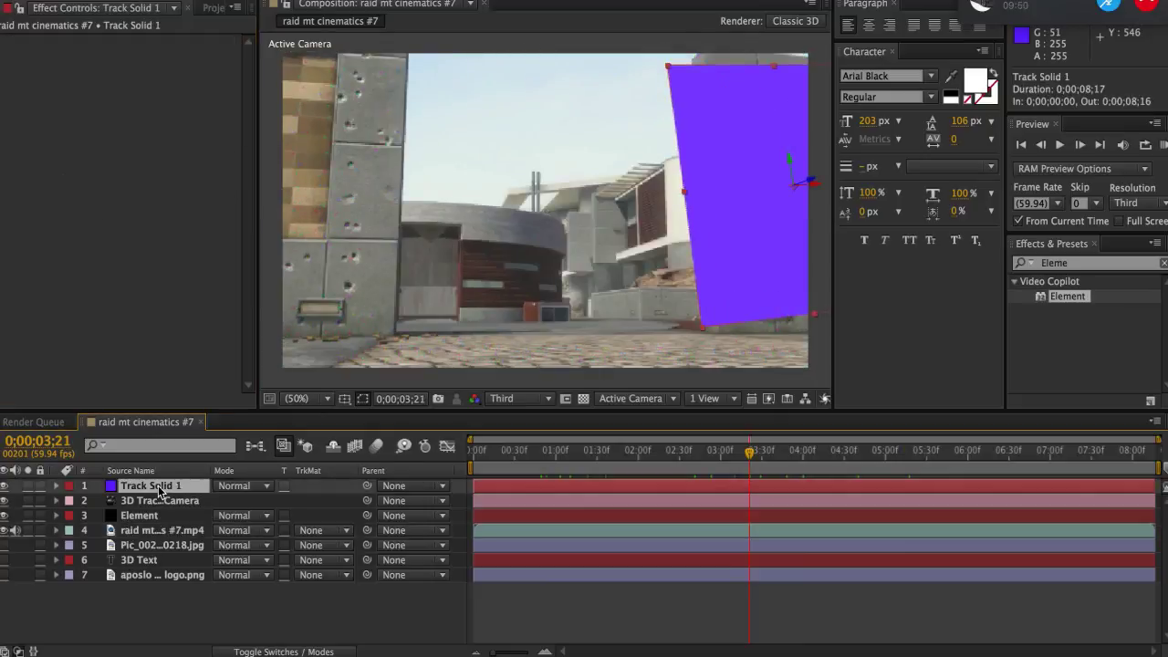
{"action": "key", "text": "Delete"}
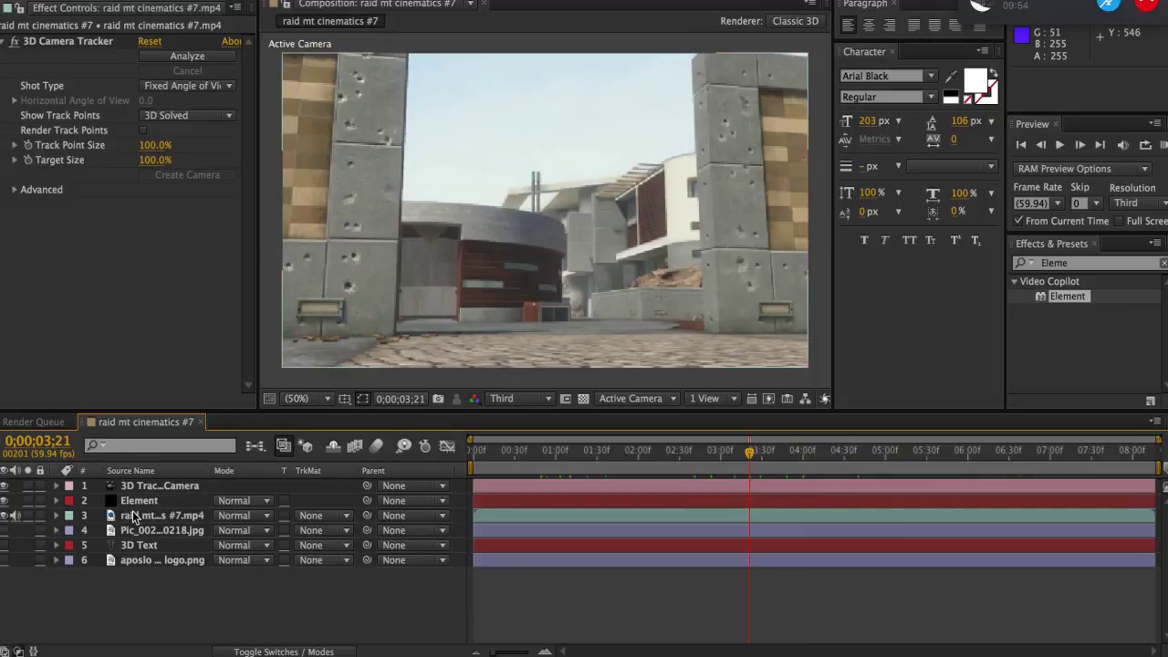
{"action": "left_click", "coordinate": [153, 502]}
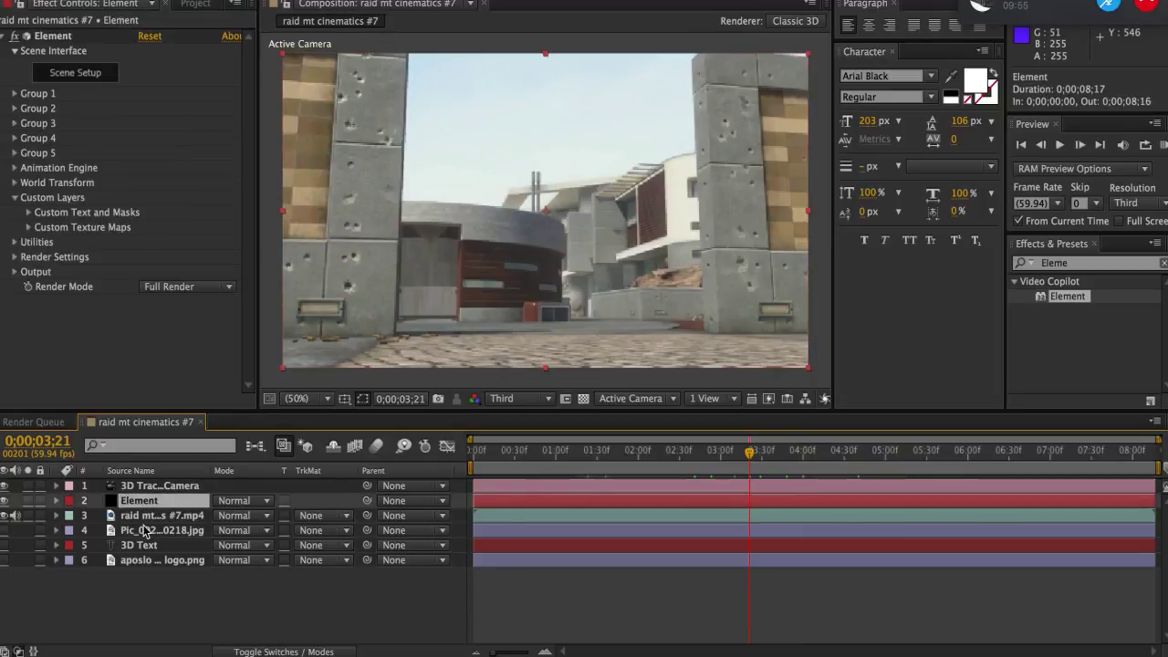
{"action": "left_click", "coordinate": [69, 75]}
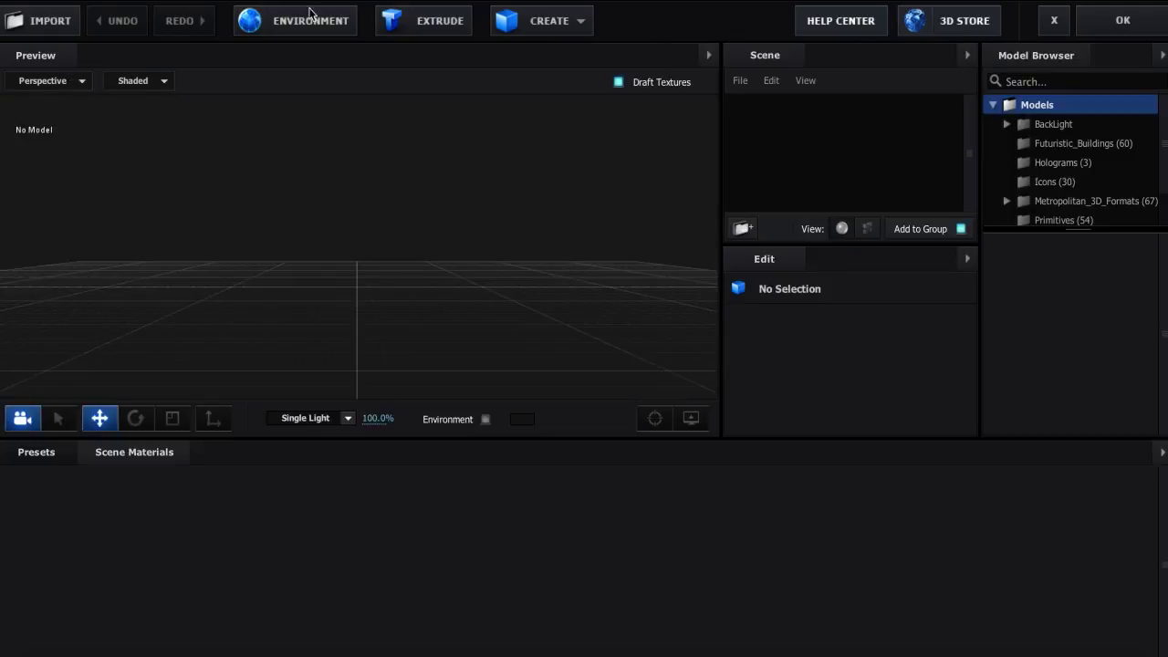
Extrude the 3D Text into a model and use Custom Layer 1 as the environment texture
{"action": "left_click", "coordinate": [417, 26]}
{"action": "mouse_move", "coordinate": [459, 344]}
{"action": "left_mouse_down"}
{"action": "mouse_move", "coordinate": [577, 373]}
{"action": "mouse_move", "coordinate": [452, 346]}
{"action": "left_mouse_up"}
{"action": "left_click", "coordinate": [302, 20]}
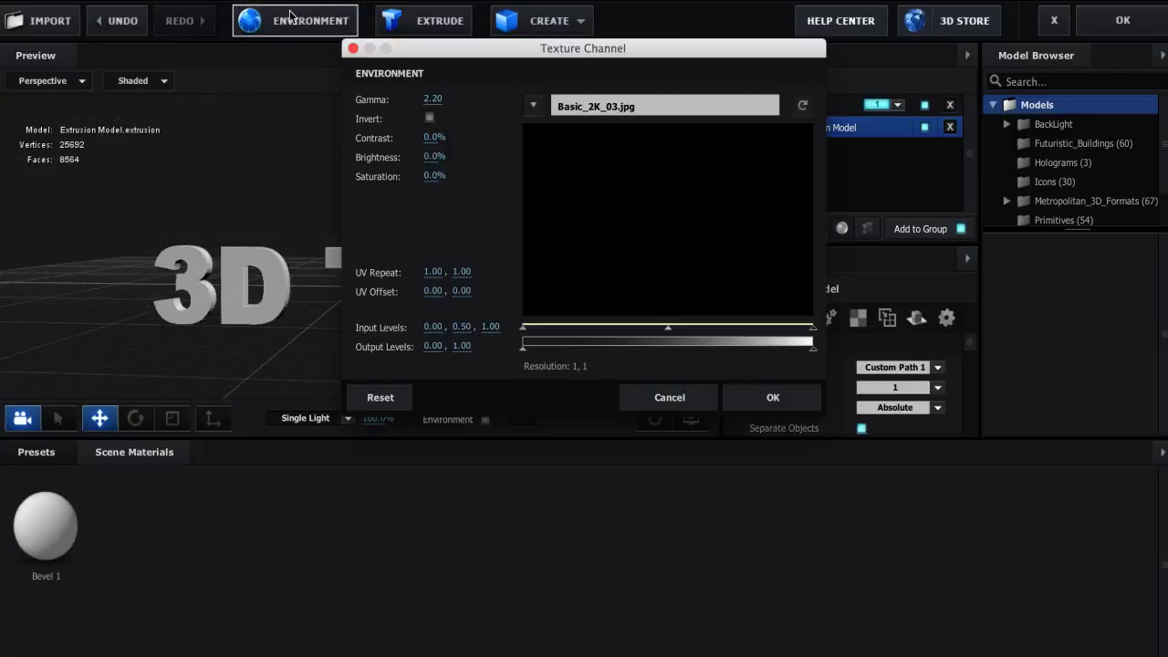
{"action": "left_click", "coordinate": [570, 105]}
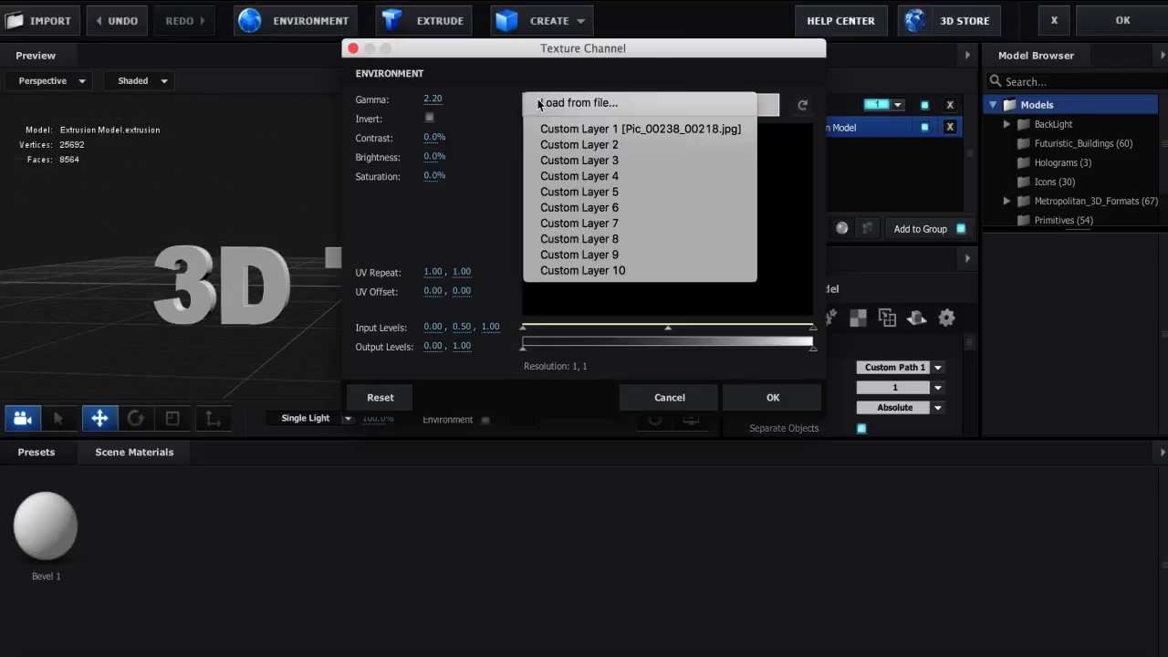
{"action": "left_click", "coordinate": [577, 133]}
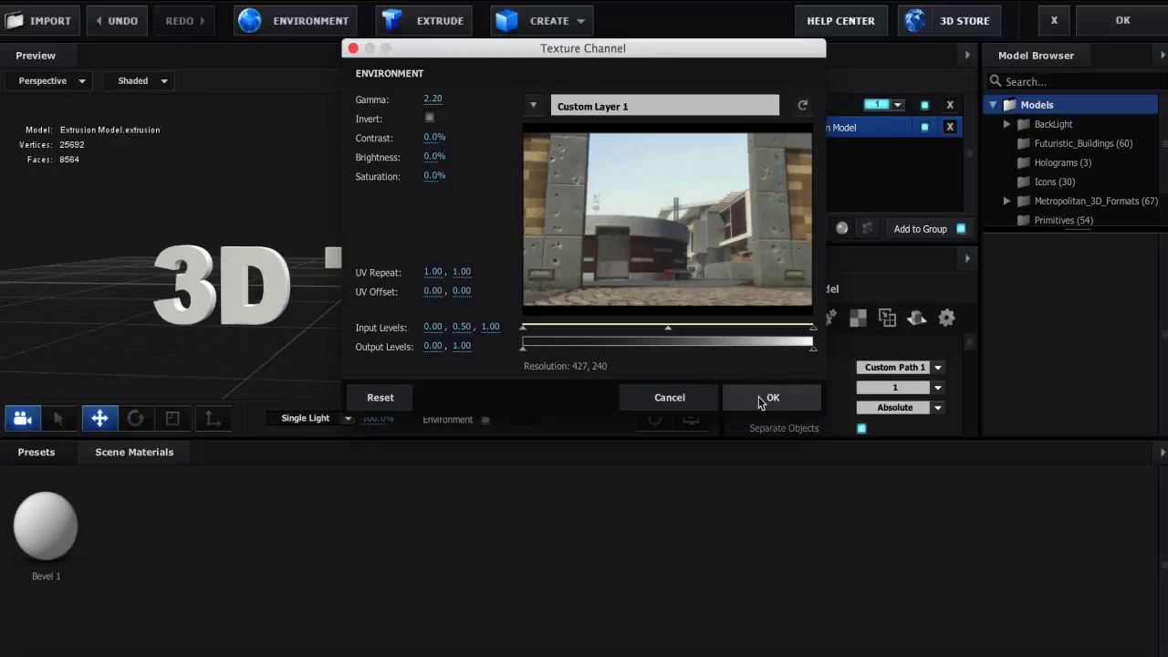
{"action": "left_click", "coordinate": [772, 398]}
{"action": "mouse_move", "coordinate": [268, 156]}
{"action": "left_mouse_down"}
{"action": "mouse_move", "coordinate": [341, 140]}
{"action": "mouse_move", "coordinate": [269, 171]}
{"action": "left_mouse_up"}
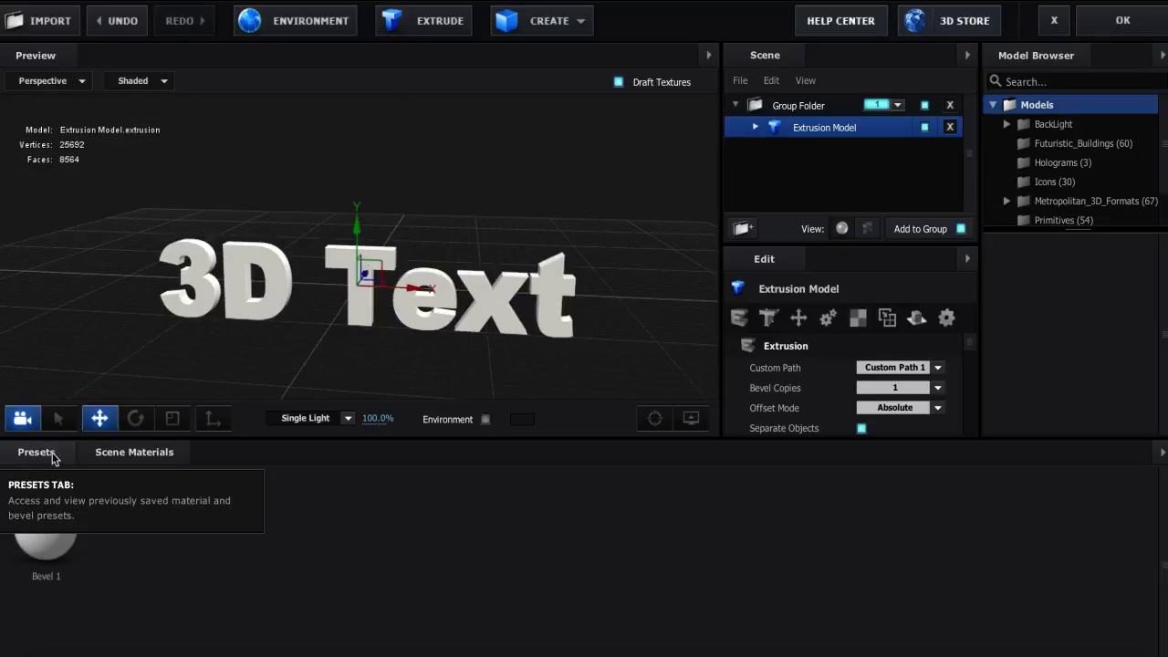
Apply the Chrome material preset to the 3D Text, toggling the environment backdrop on and off
{"action": "left_click", "coordinate": [32, 457]}
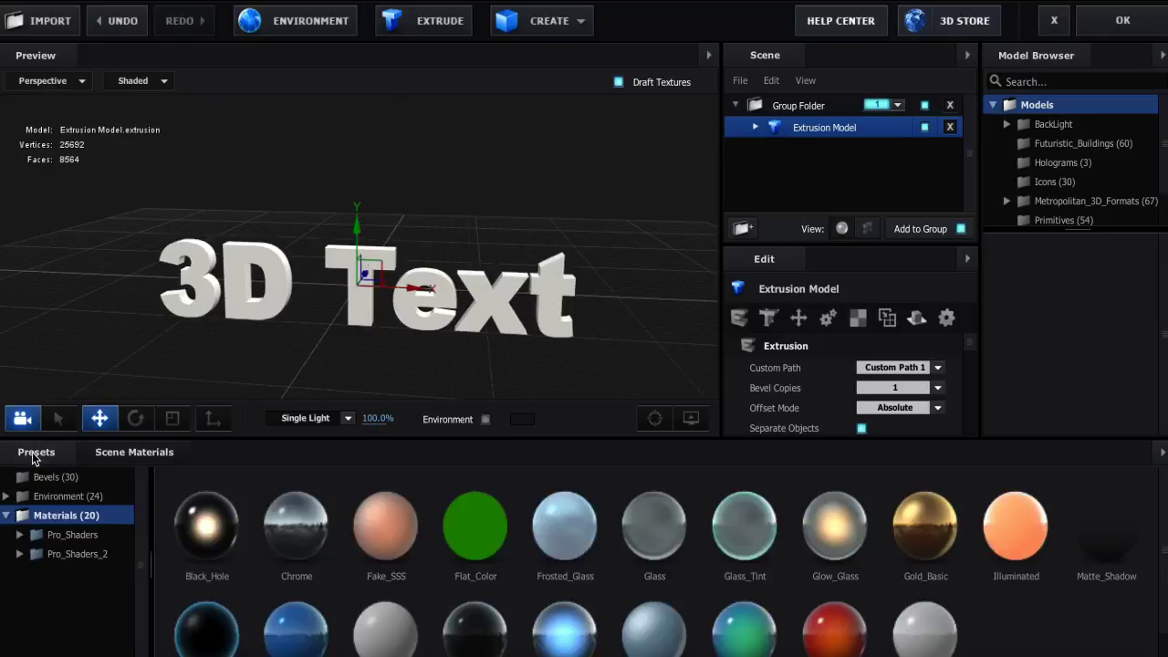
{"action": "left_click_drag", "start_coordinate": [290, 529], "coordinate": [361, 314]}
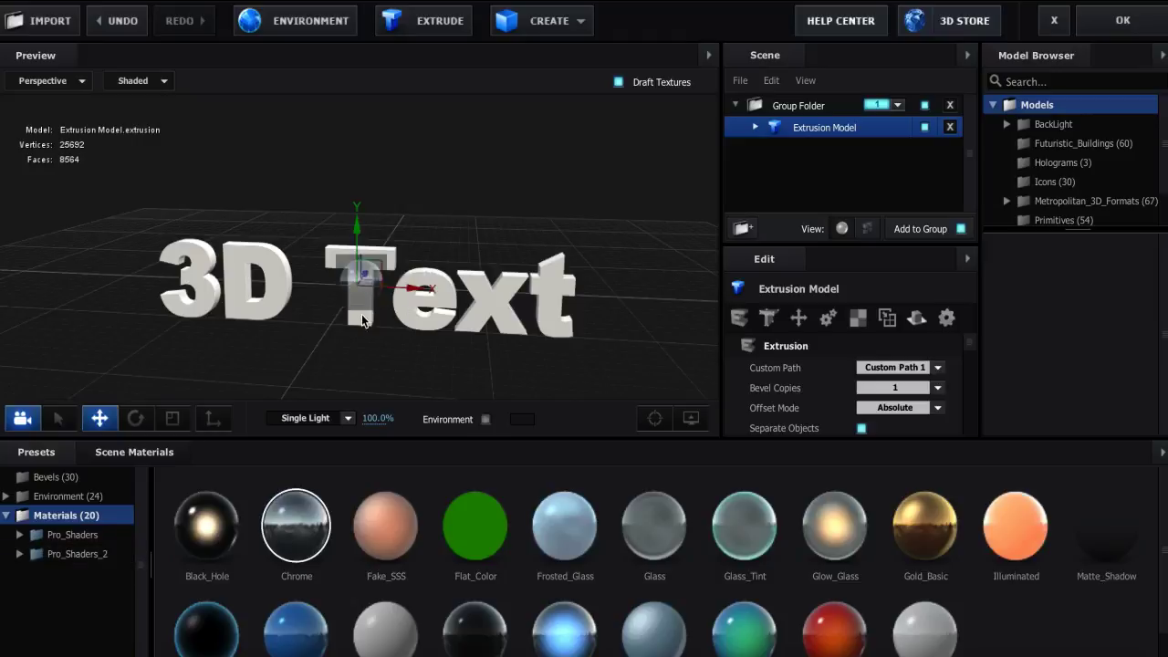
{"action": "mouse_move", "coordinate": [481, 128]}
{"action": "left_mouse_down"}
{"action": "mouse_move", "coordinate": [563, 168]}
{"action": "mouse_move", "coordinate": [503, 186]}
{"action": "mouse_move", "coordinate": [446, 130]}
{"action": "mouse_move", "coordinate": [559, 84]}
{"action": "mouse_move", "coordinate": [552, 196]}
{"action": "mouse_move", "coordinate": [475, 128]}
{"action": "left_mouse_up"}
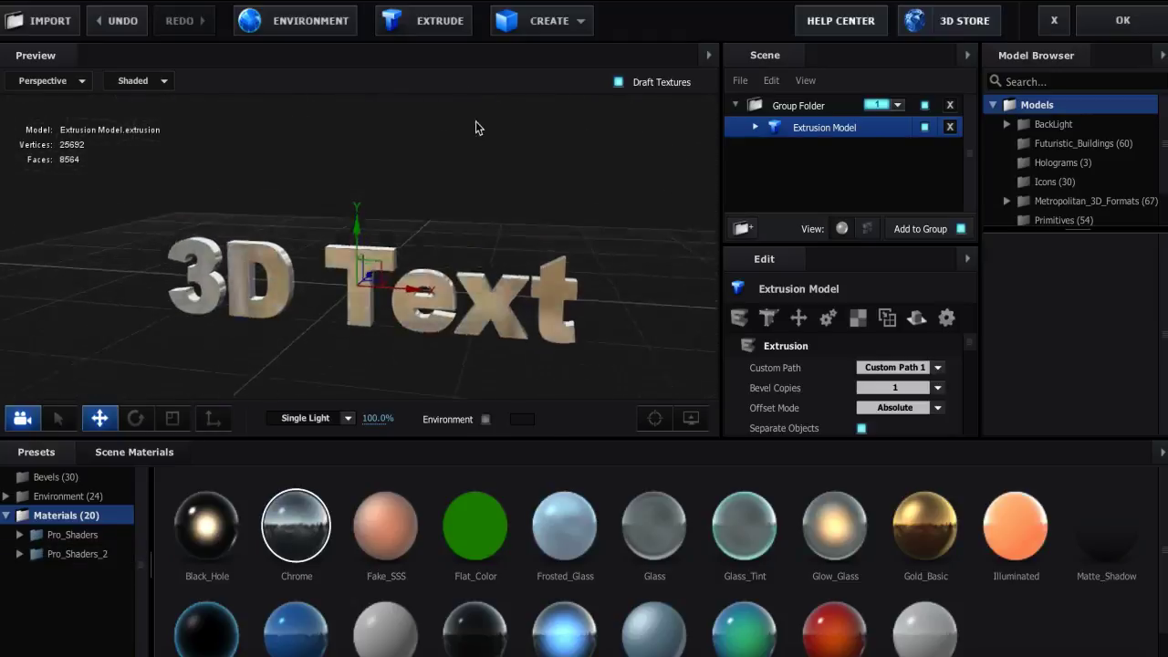
{"action": "left_click", "coordinate": [485, 418]}
{"action": "left_click_drag", "start_coordinate": [392, 337], "coordinate": [425, 330]}
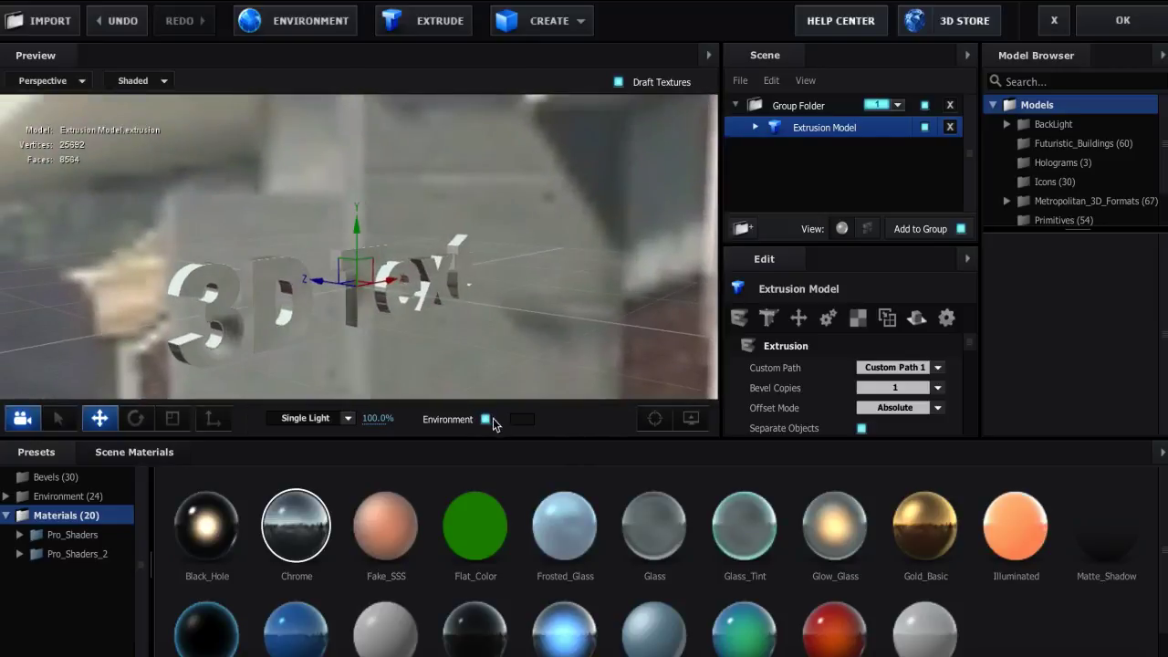
{"action": "left_click", "coordinate": [485, 419]}
{"action": "left_click_drag", "start_coordinate": [545, 276], "coordinate": [443, 365]}
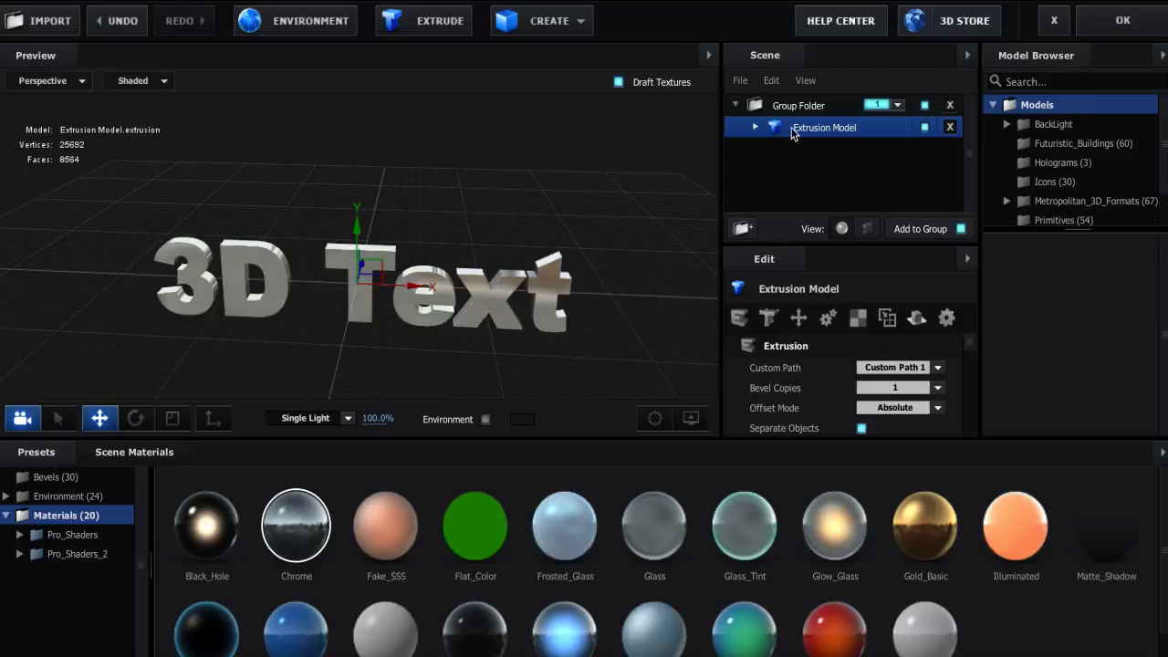
{"action": "left_click_drag", "start_coordinate": [447, 182], "coordinate": [441, 225]}
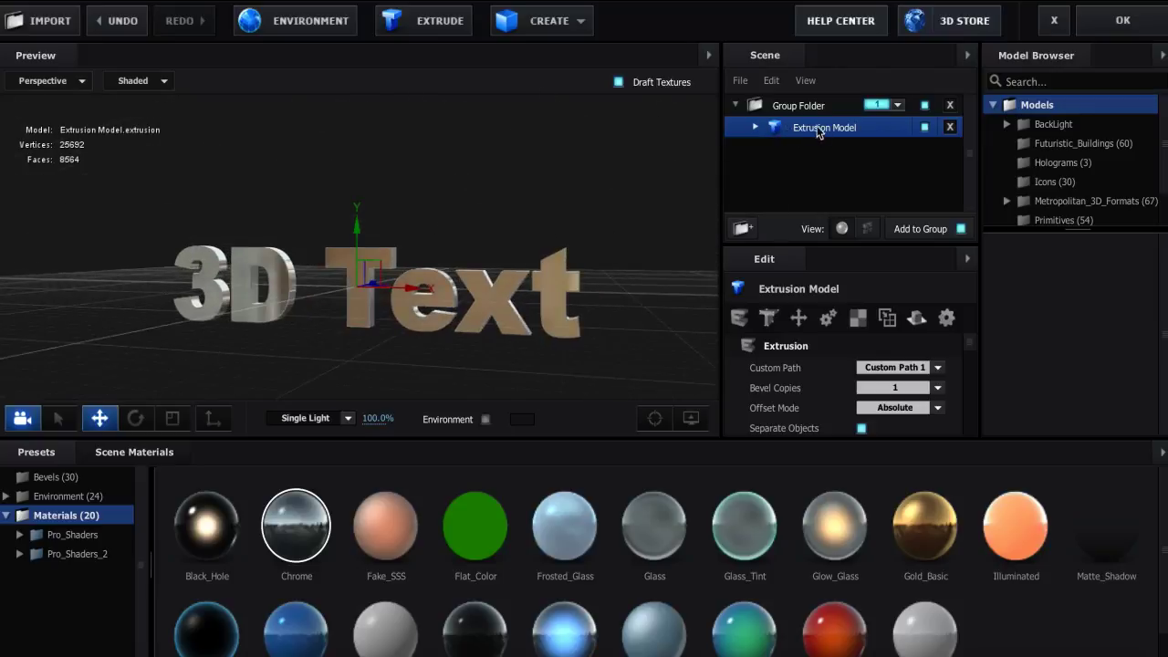
Duplicate the 3D Text model and apply Pro_Shaders_2 > Metal > metal_grunge_midnight to the copy
{"action": "key", "text": "ctrl+d"}
{"action": "left_click", "coordinate": [756, 150]}
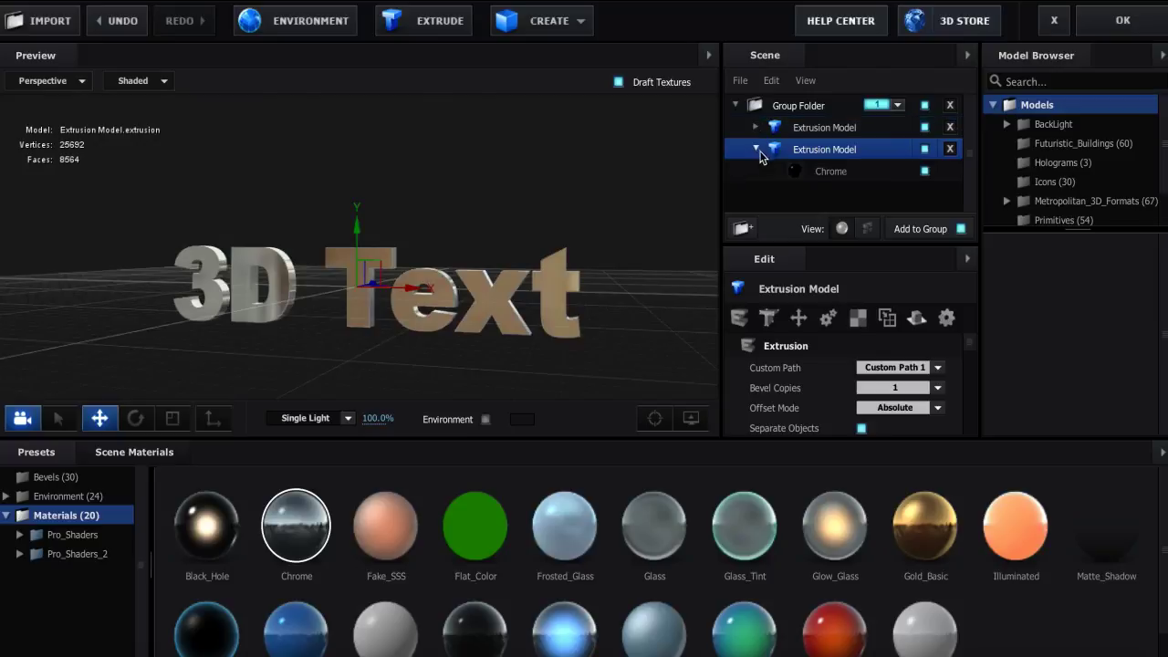
{"action": "left_click", "coordinate": [818, 171]}
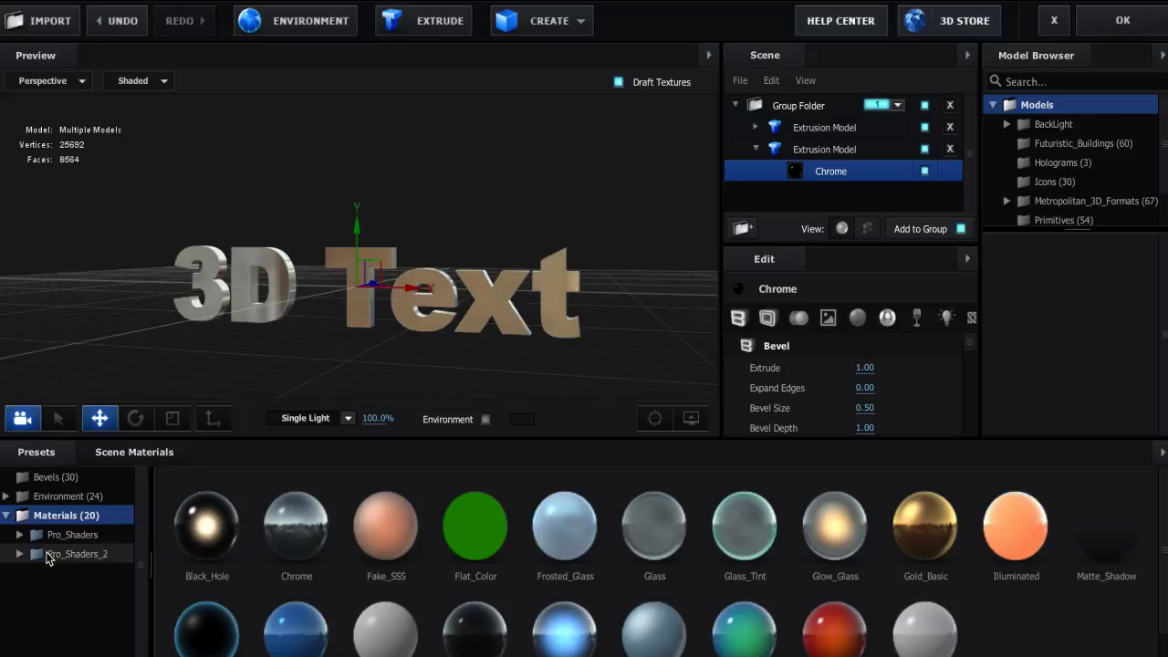
{"action": "left_click", "coordinate": [55, 554]}
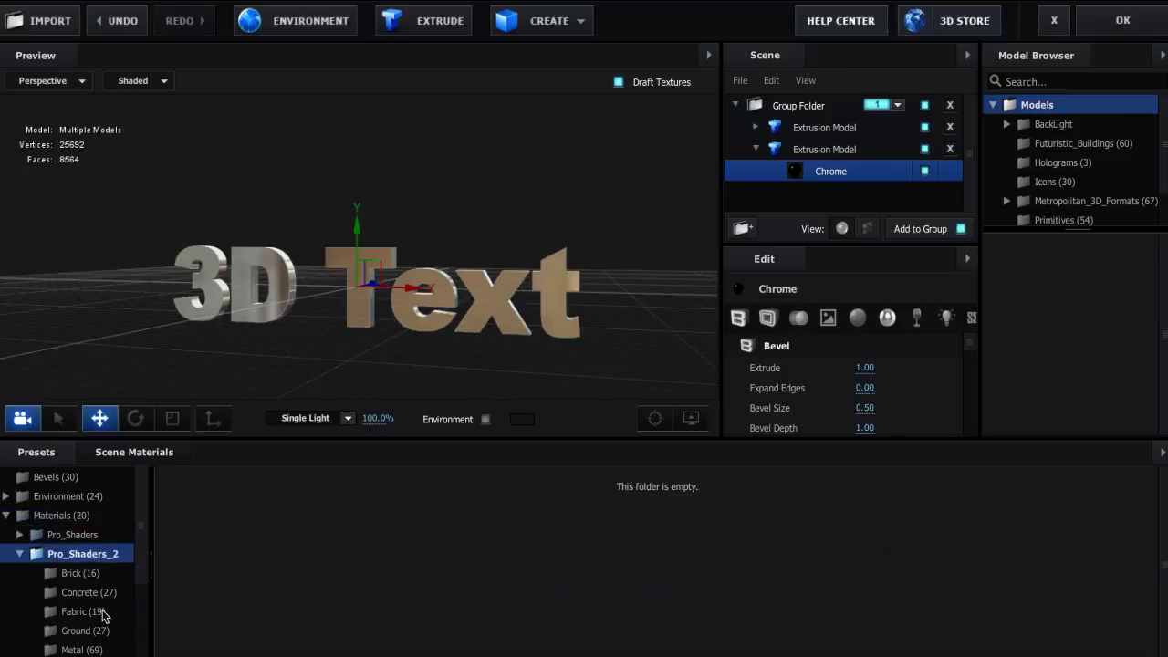
{"action": "scroll", "coordinate": [106, 604], "scroll_direction": "down", "scroll_amount": 3}
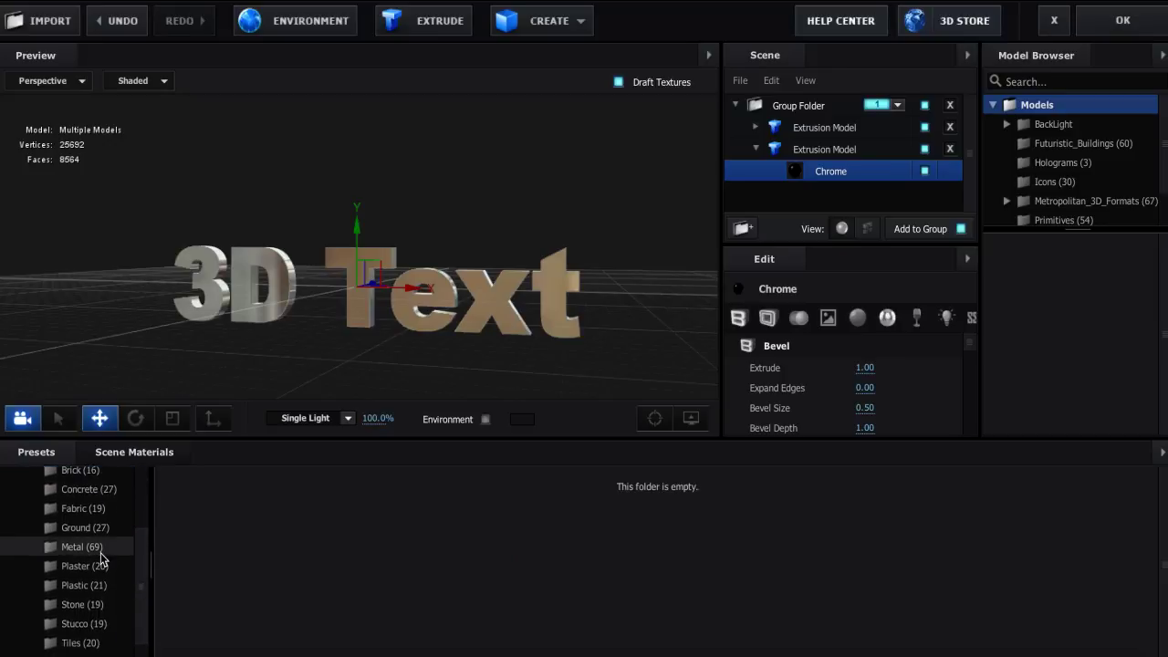
{"action": "left_click", "coordinate": [101, 550]}
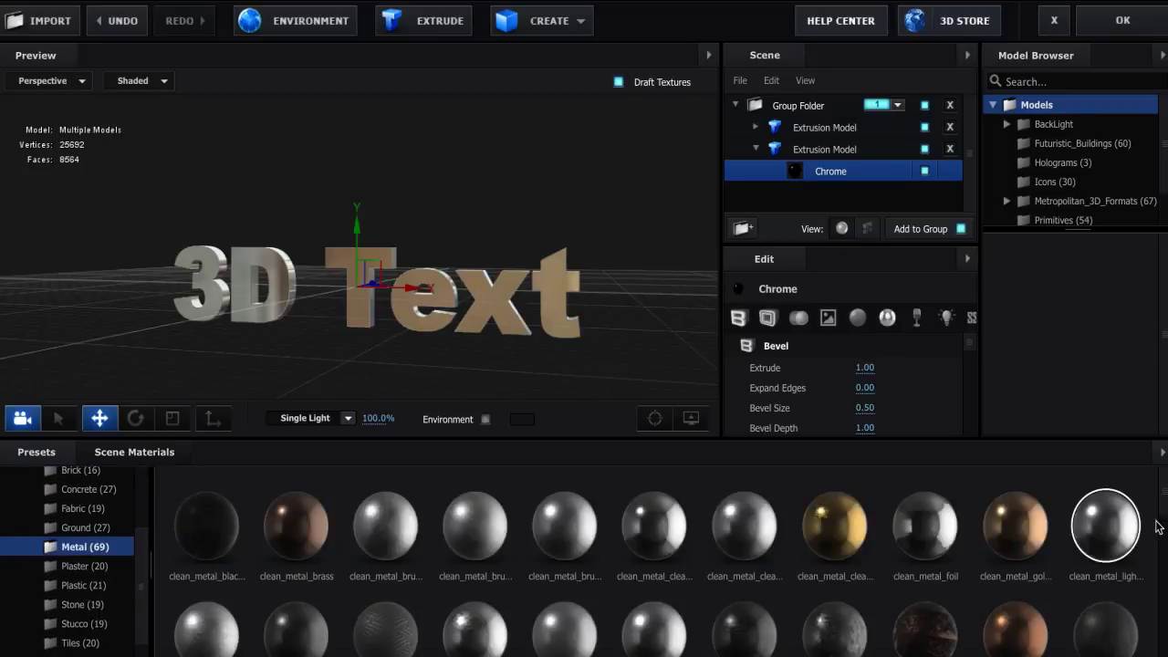
{"action": "scroll", "coordinate": [1157, 528], "scroll_direction": "down", "scroll_amount": 2}
{"action": "scroll", "coordinate": [1126, 584], "scroll_direction": "down", "scroll_amount": 2}
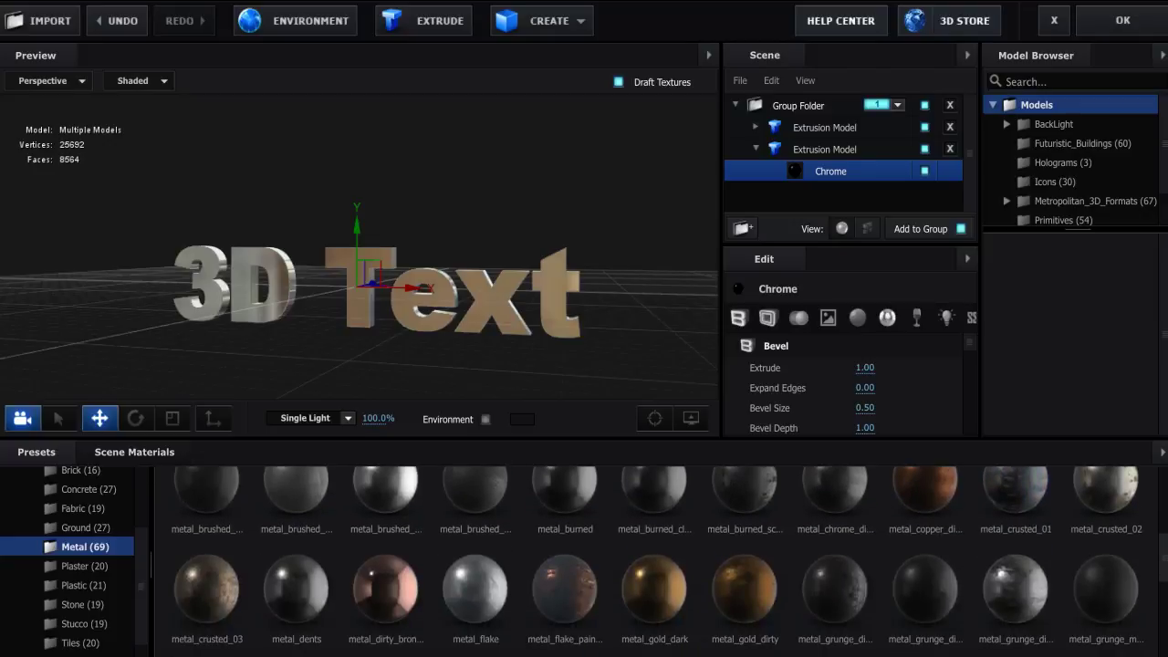
{"action": "left_click_drag", "start_coordinate": [861, 234], "coordinate": [837, 177]}
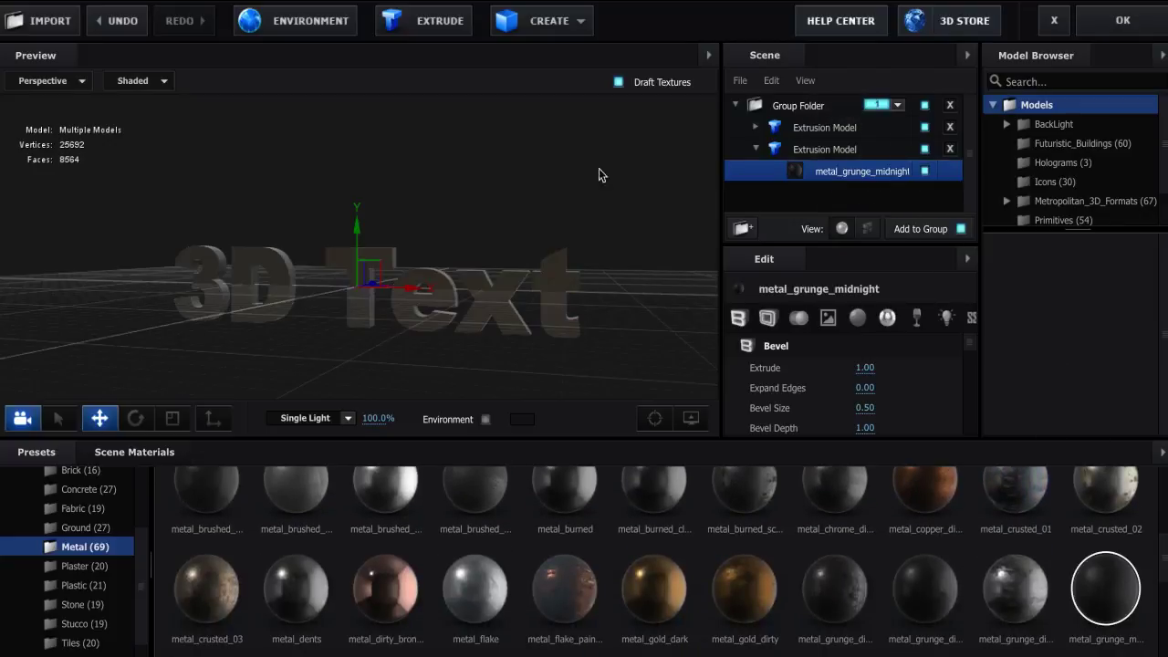
Select the original model's Chrome material and start editing its Extrude depth
{"action": "left_click", "coordinate": [756, 128]}
{"action": "left_click", "coordinate": [830, 153]}
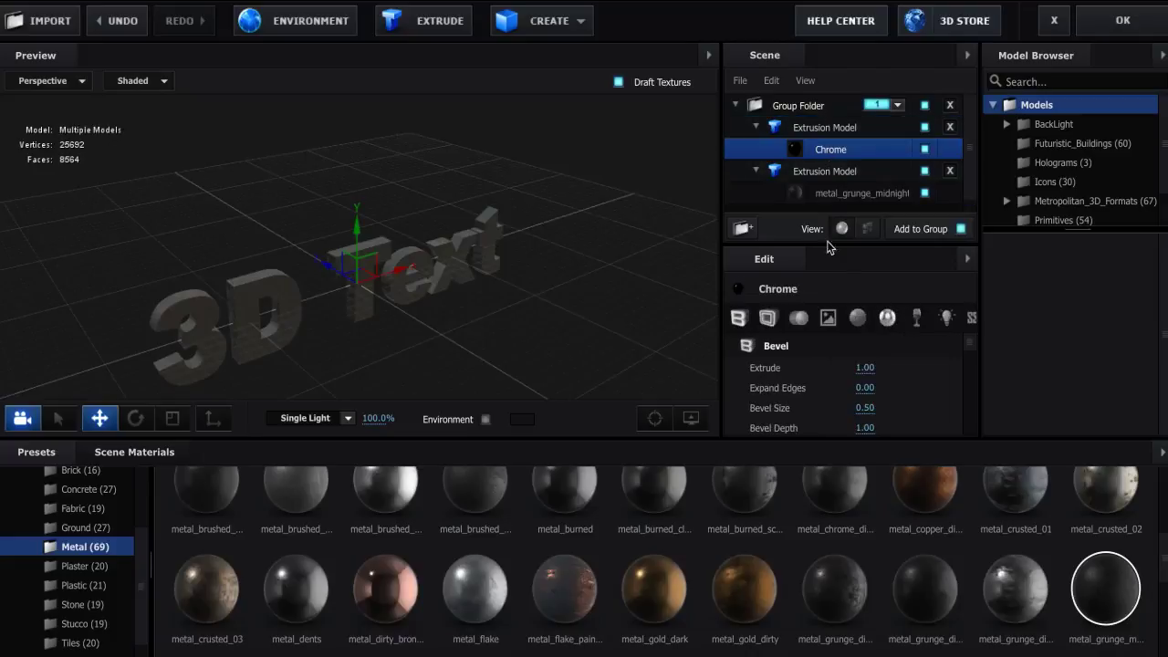
{"action": "left_click", "coordinate": [864, 367]}
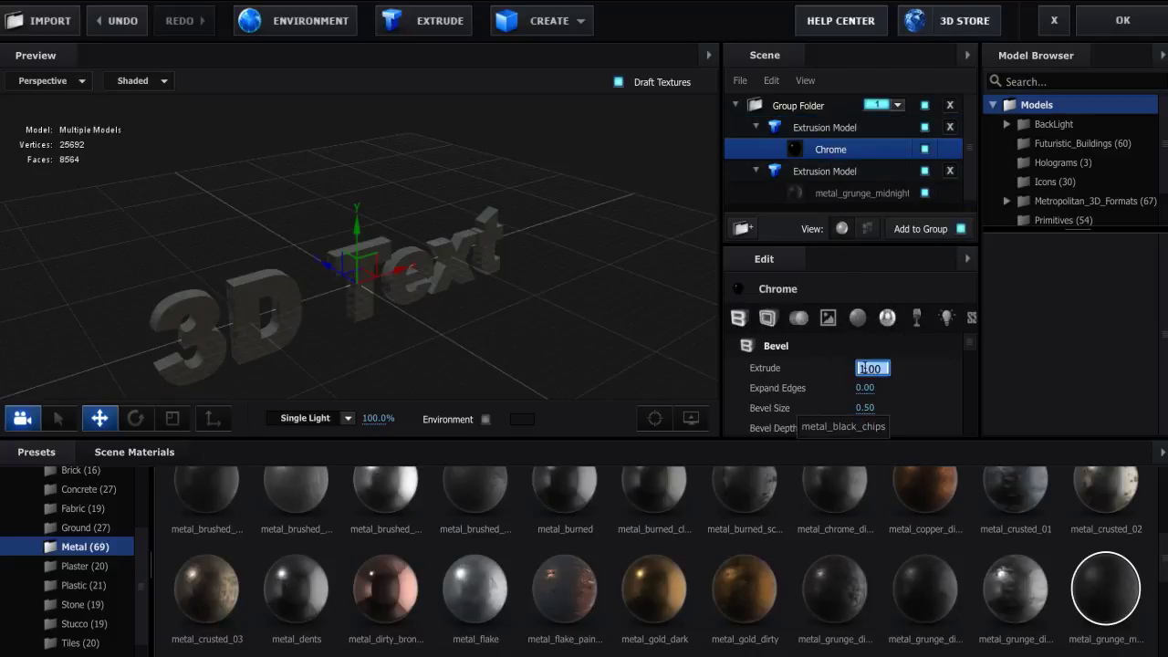
Set the Chrome material's bevel Extrude to 0.90 and Expand Edges to 0.70
{"action": "key", "text": "BackSpace"}
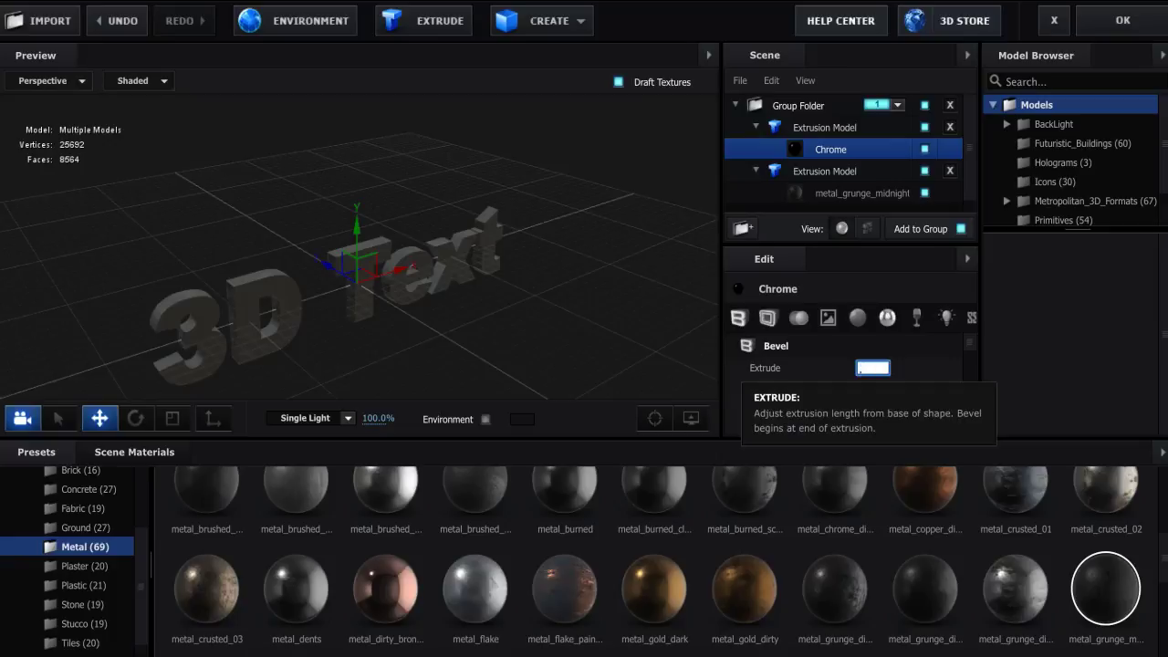
{"action": "type", "text": ".9"}
{"action": "key", "text": "Return"}
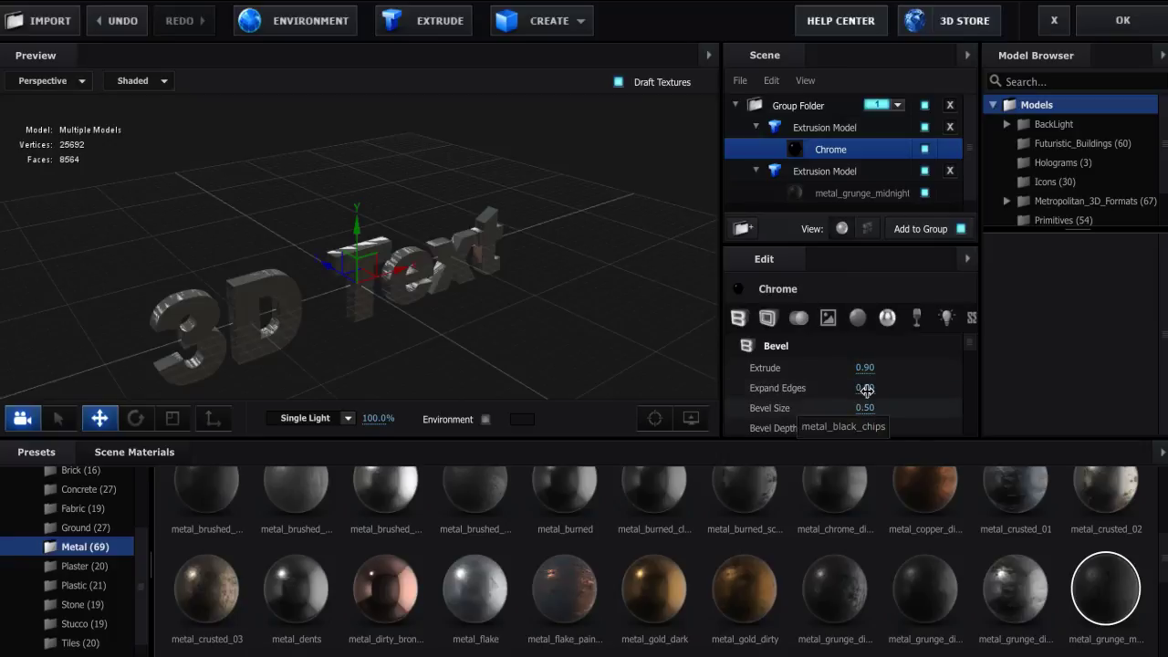
{"action": "left_click_drag", "start_coordinate": [873, 388], "coordinate": [920, 387]}
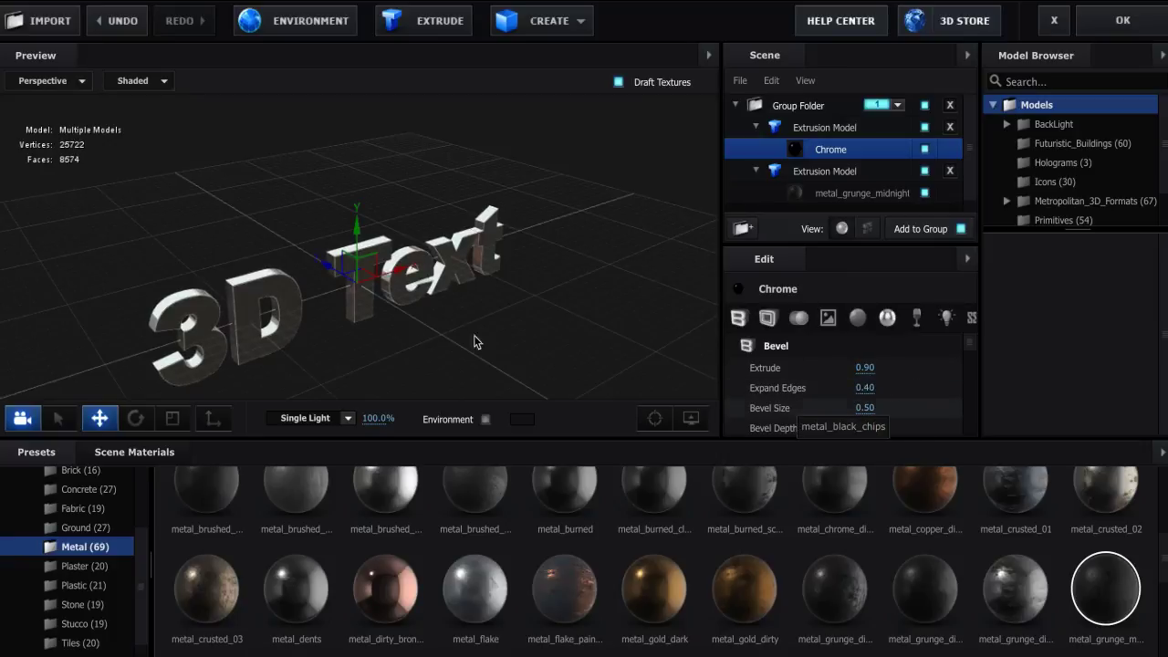
{"action": "left_click_drag", "start_coordinate": [474, 335], "coordinate": [374, 278]}
{"action": "mouse_move", "coordinate": [864, 388]}
{"action": "left_mouse_down"}
{"action": "mouse_move", "coordinate": [1090, 377]}
{"action": "mouse_move", "coordinate": [852, 363]}
{"action": "mouse_move", "coordinate": [867, 365]}
{"action": "mouse_move", "coordinate": [871, 389]}
{"action": "left_mouse_up"}
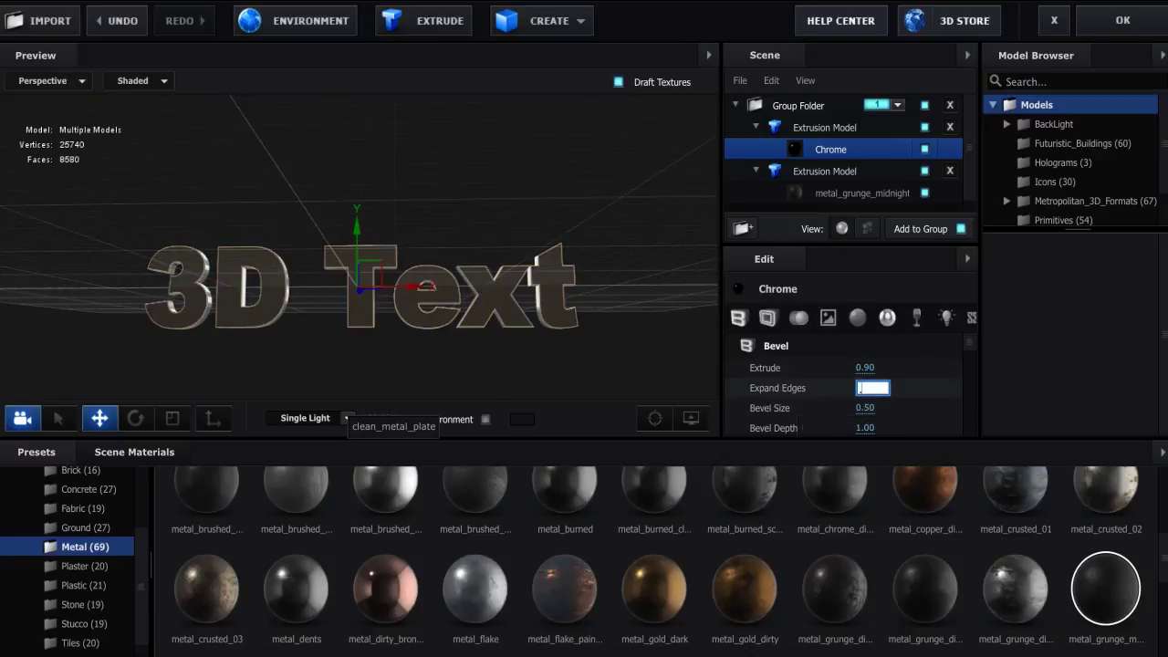
{"action": "left_click_drag", "start_coordinate": [602, 274], "coordinate": [708, 301]}
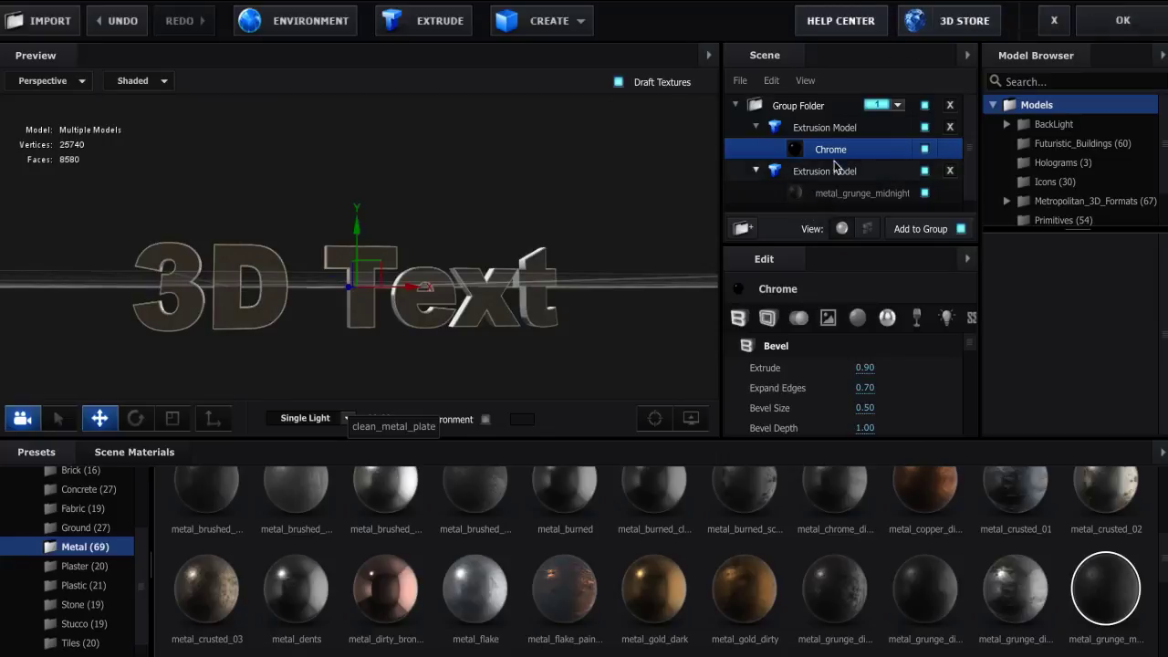
{"action": "left_click", "coordinate": [886, 317]}
Set the Chrome material's Reflection Intensity to 60%
{"action": "left_click", "coordinate": [871, 388]}
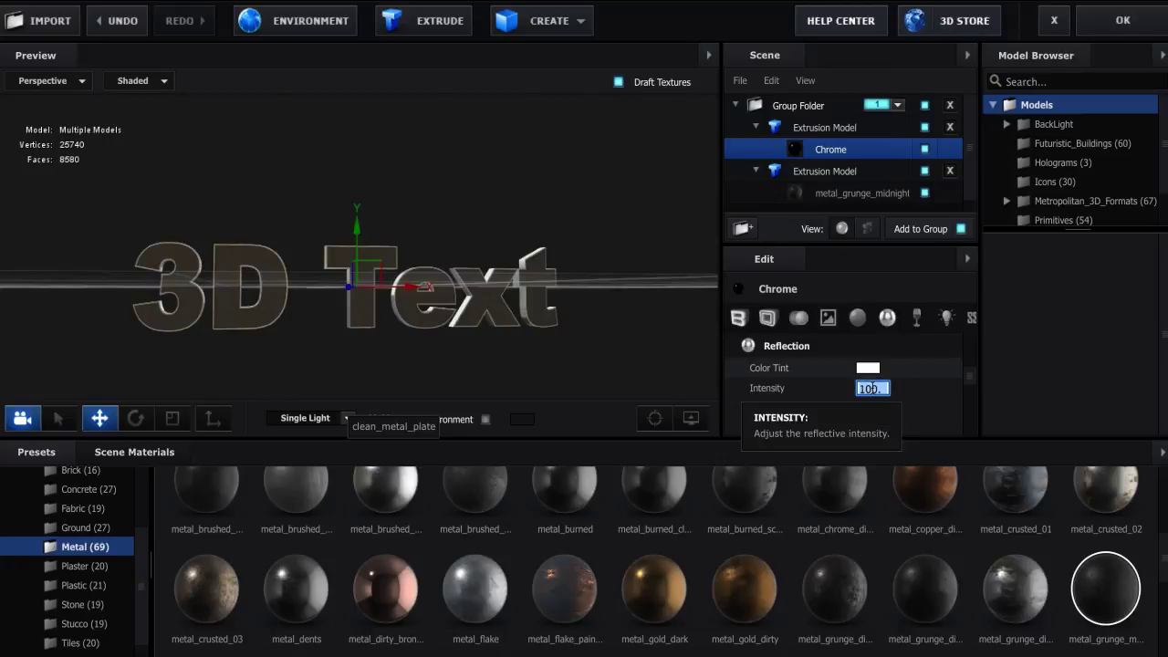
{"action": "type", "text": "60"}
{"action": "key", "text": "Return"}
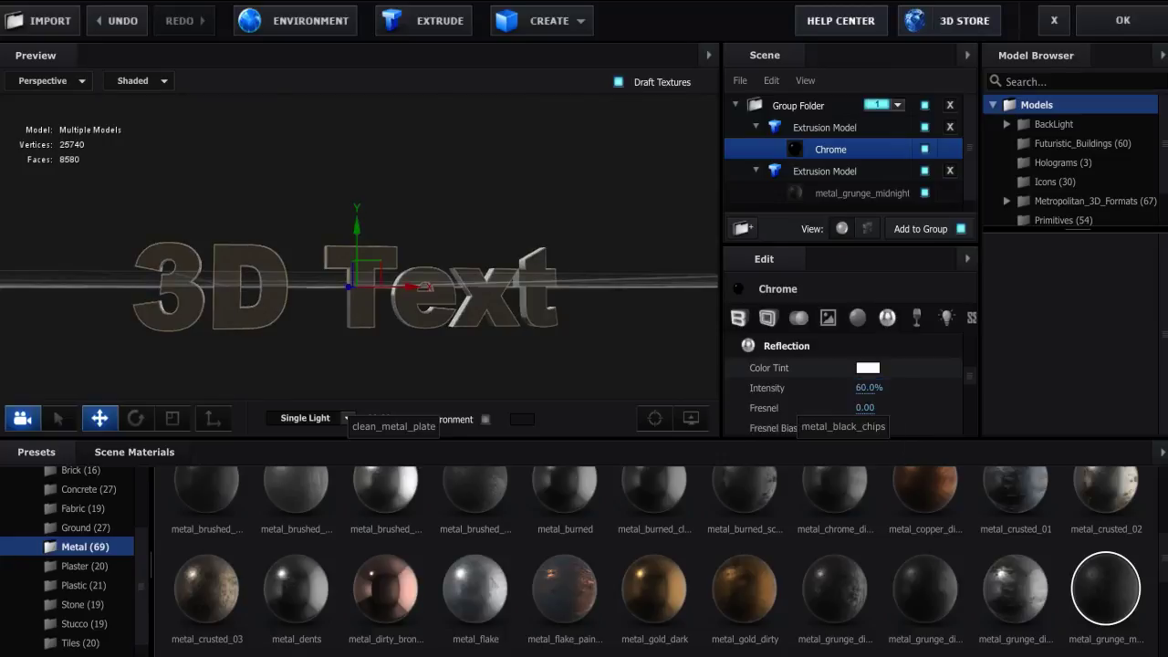
Make the Chrome diffuse colour white, inspect the text, and collapse both extrusion models
{"action": "left_click", "coordinate": [858, 316]}
{"action": "left_click", "coordinate": [869, 370]}
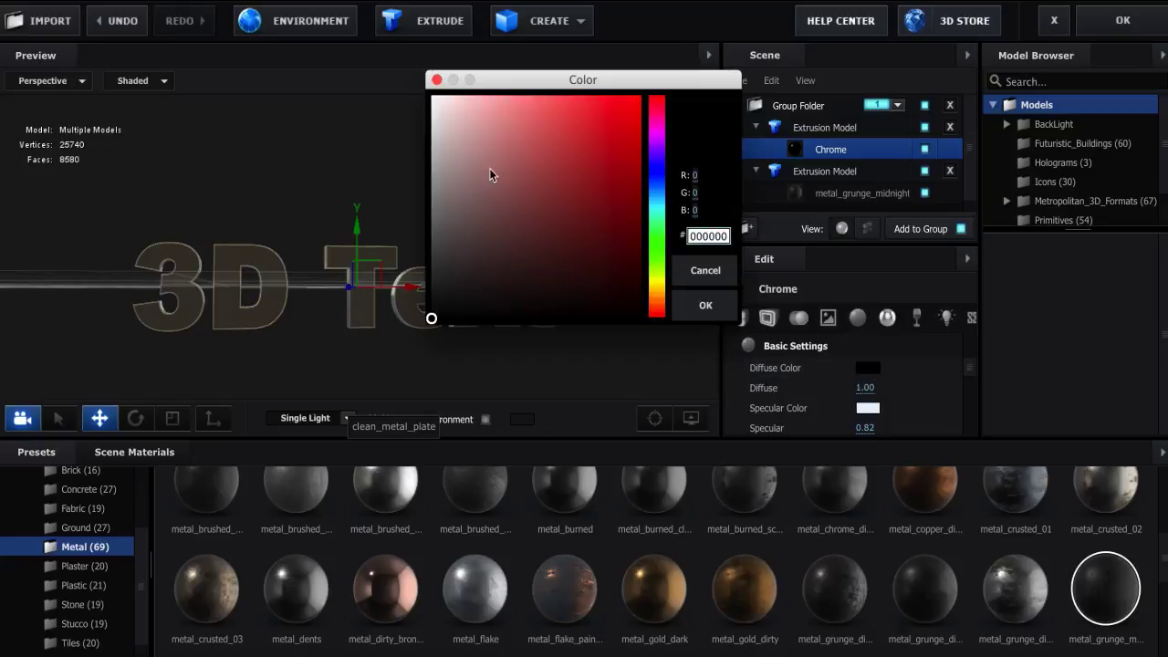
{"action": "left_click", "coordinate": [436, 82]}
{"action": "left_click", "coordinate": [701, 303]}
{"action": "left_click_drag", "start_coordinate": [696, 318], "coordinate": [333, 333]}
{"action": "scroll", "coordinate": [333, 332], "scroll_direction": "up", "scroll_amount": 5}
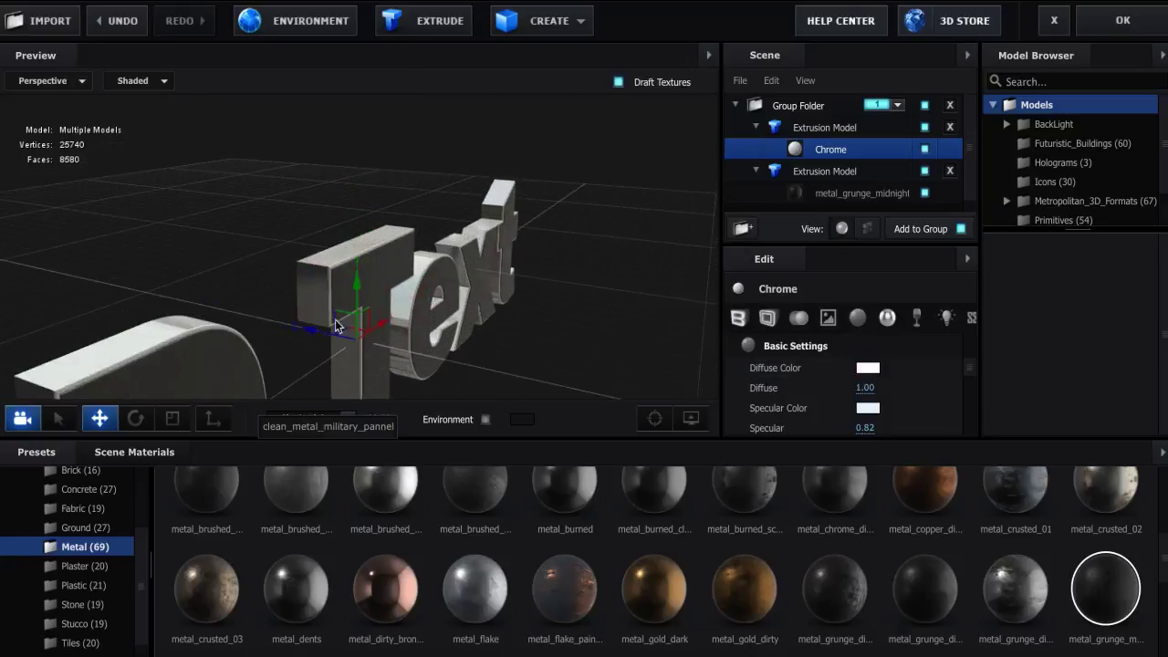
{"action": "left_click_drag", "start_coordinate": [400, 312], "coordinate": [456, 345]}
{"action": "scroll", "coordinate": [493, 180], "scroll_direction": "up", "scroll_amount": 3}
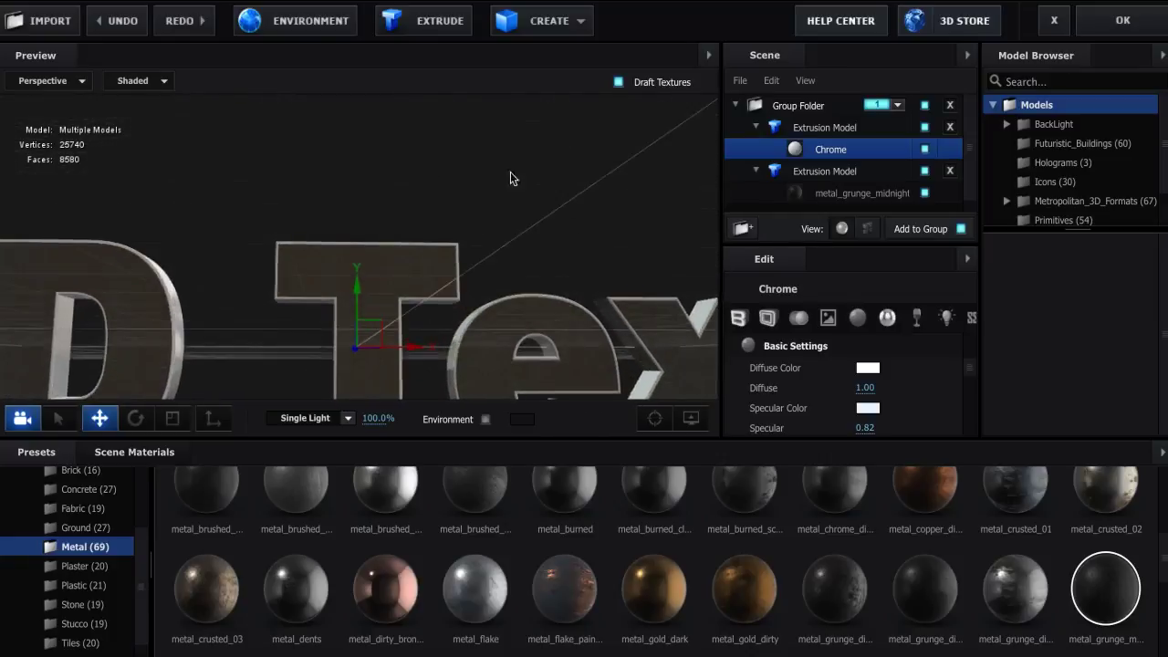
{"action": "left_click", "coordinate": [756, 170]}
{"action": "left_click", "coordinate": [756, 126]}
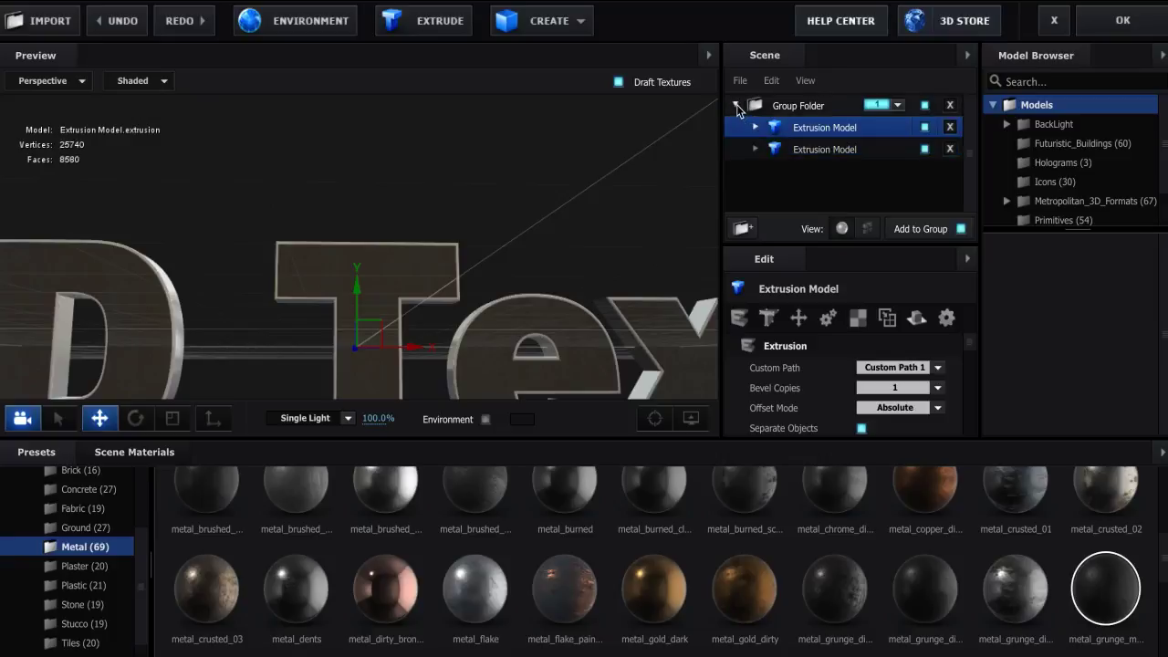
Delete the extra duplicate Extrusion Model from the group folder
{"action": "left_click", "coordinate": [736, 104]}
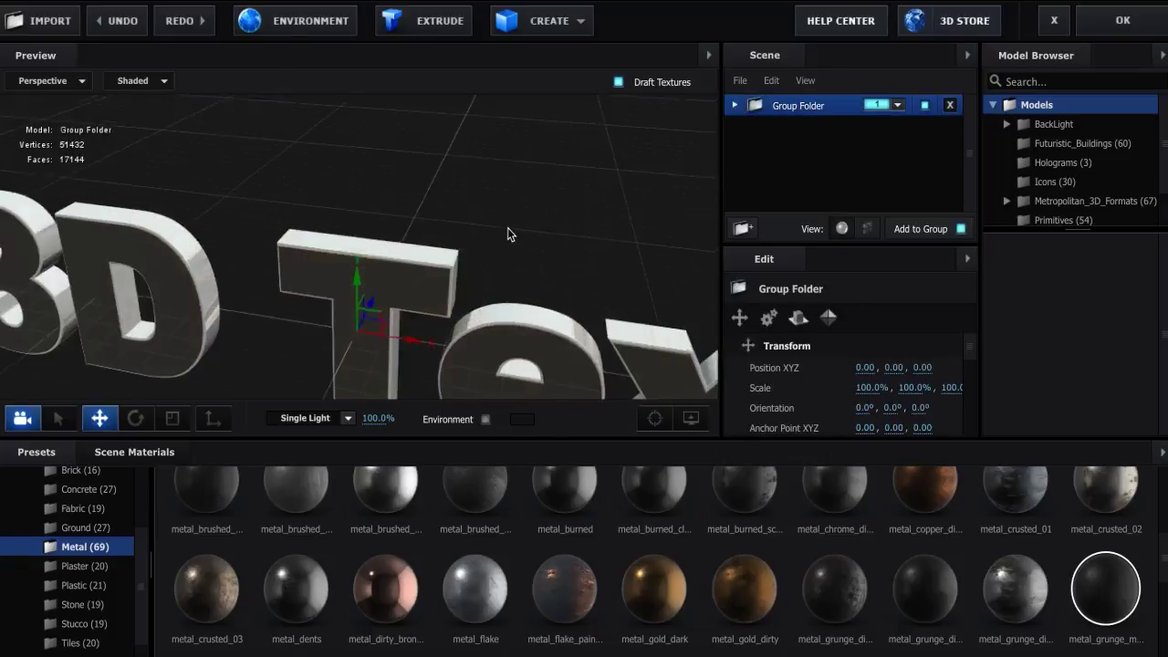
{"action": "left_click", "coordinate": [437, 33]}
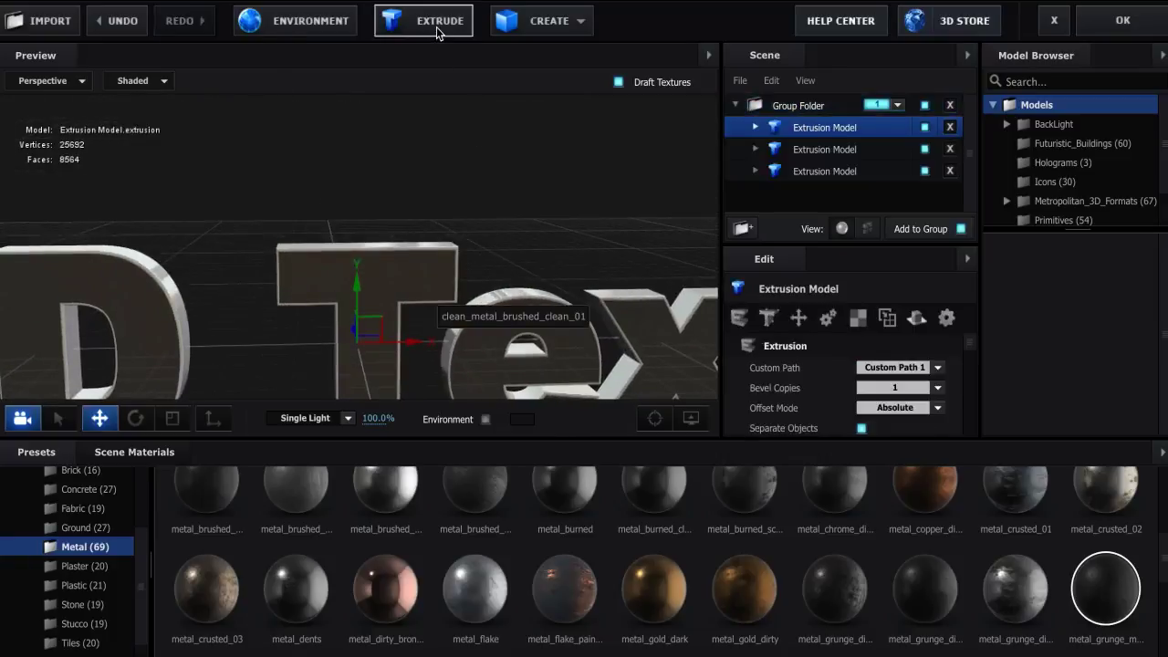
{"action": "left_click", "coordinate": [950, 127]}
Add a new empty Group Folder and assign it to group 2
{"action": "right_click", "coordinate": [818, 188]}
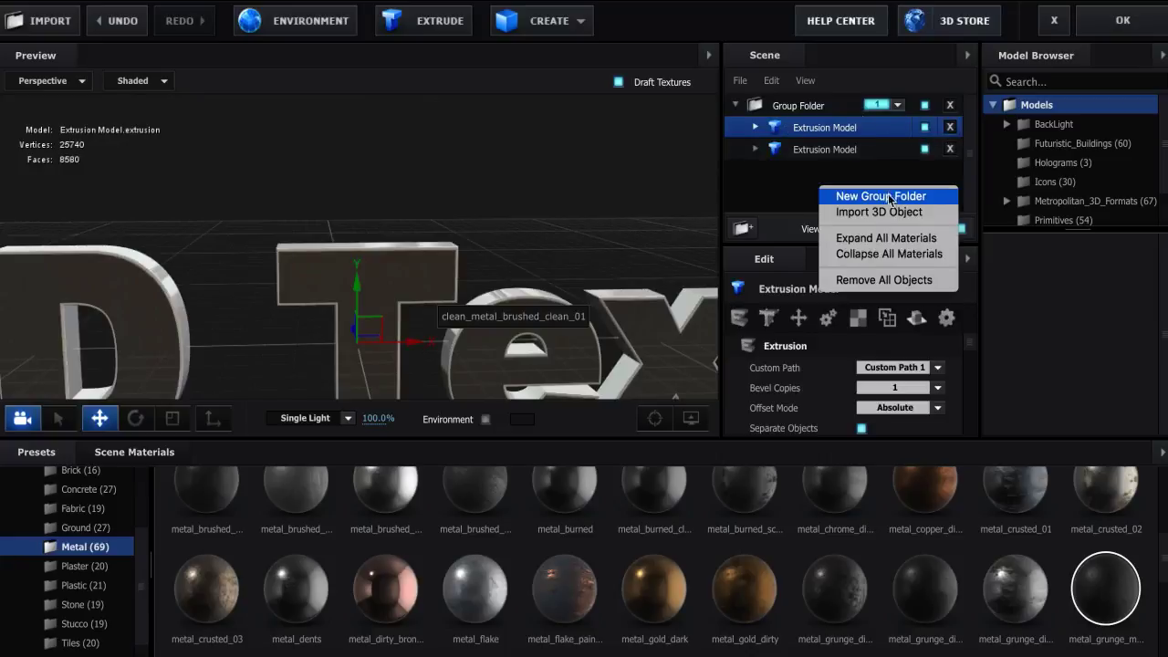
{"action": "right_click", "coordinate": [758, 179]}
{"action": "left_click", "coordinate": [778, 190]}
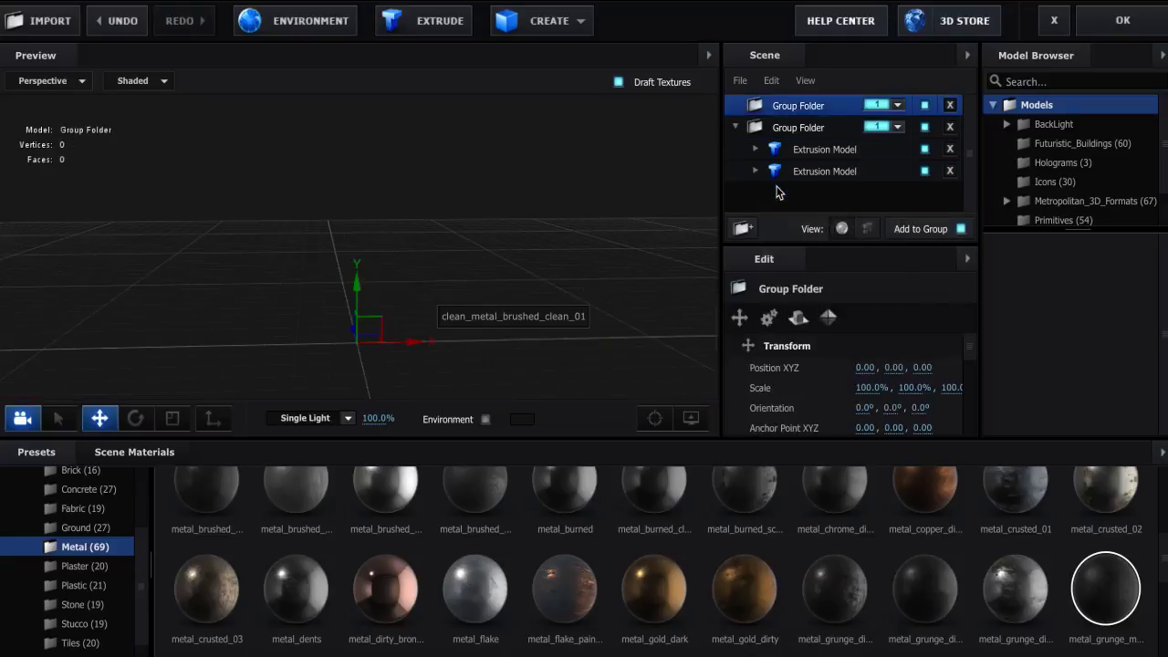
{"action": "left_click", "coordinate": [738, 125]}
{"action": "left_click", "coordinate": [892, 104]}
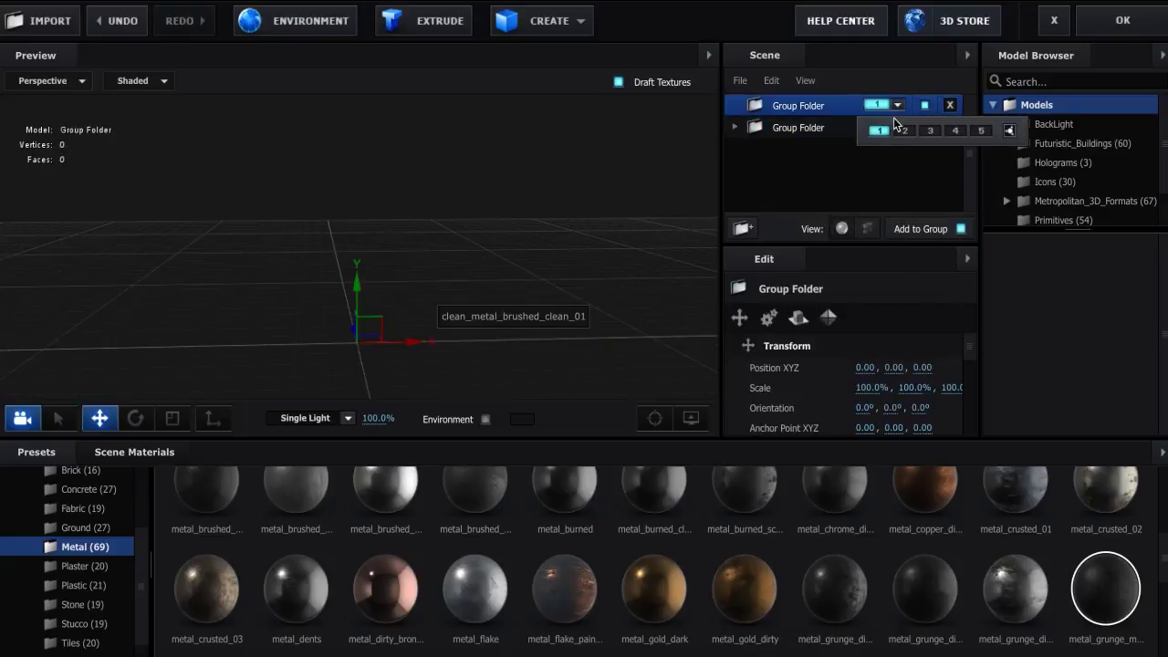
{"action": "left_click", "coordinate": [903, 131]}
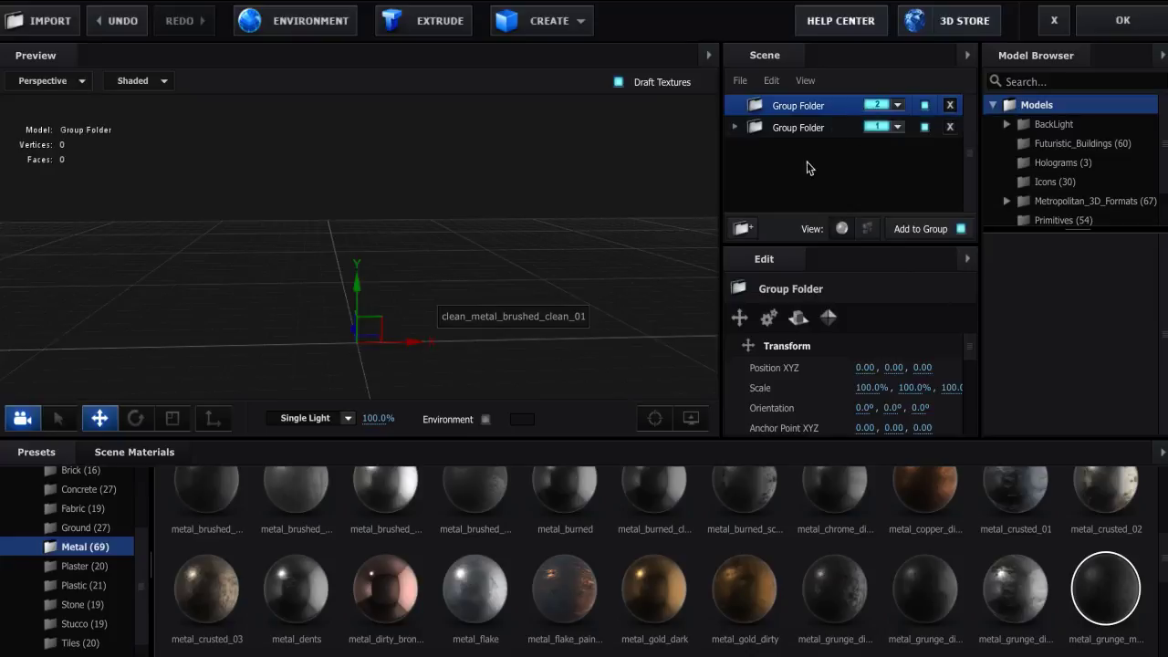
{"action": "left_click", "coordinate": [425, 28]}
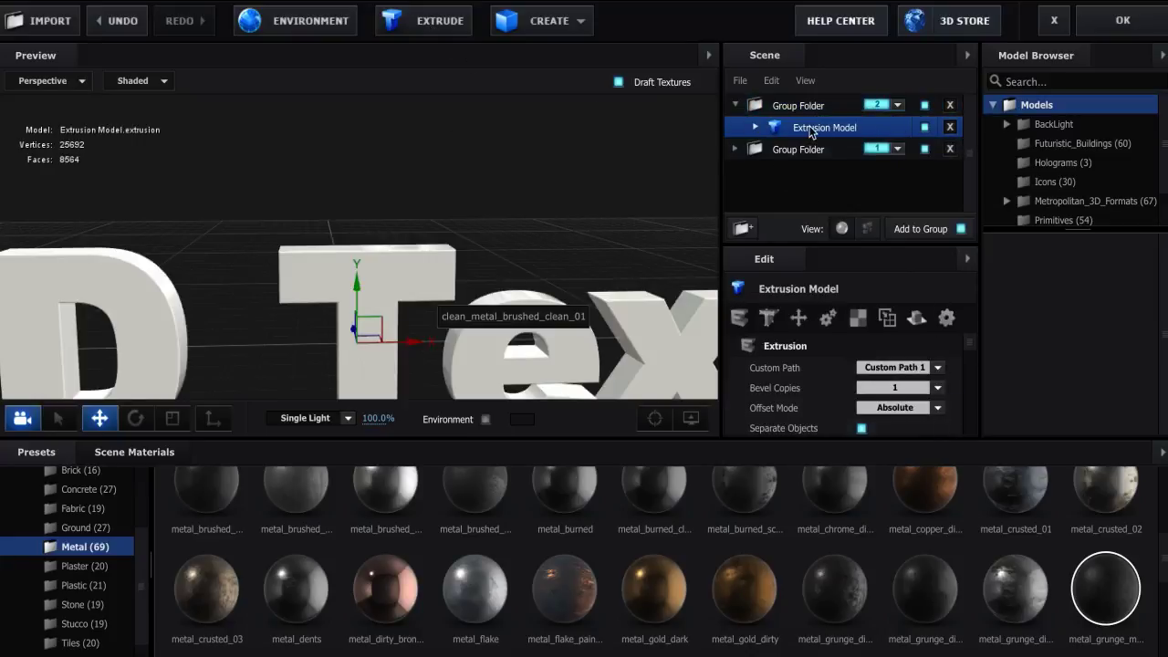
Shape the new extrusion model from Custom Path 2 to form the logo
{"action": "left_click", "coordinate": [918, 374]}
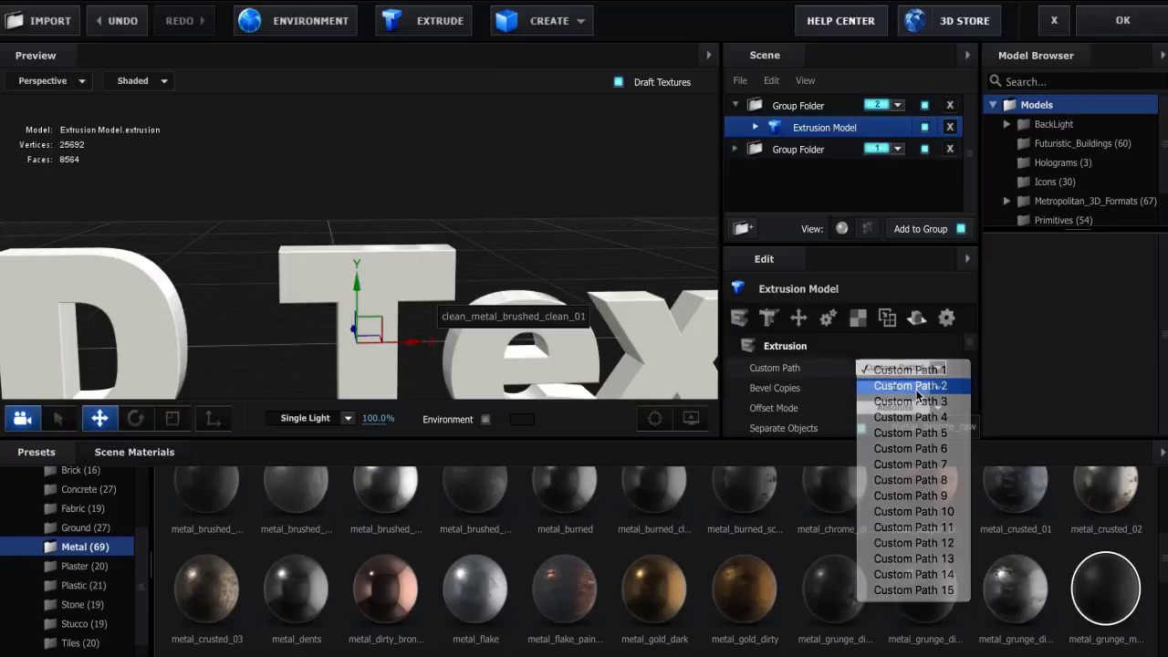
{"action": "left_click", "coordinate": [917, 388]}
{"action": "left_click_drag", "start_coordinate": [679, 284], "coordinate": [484, 236]}
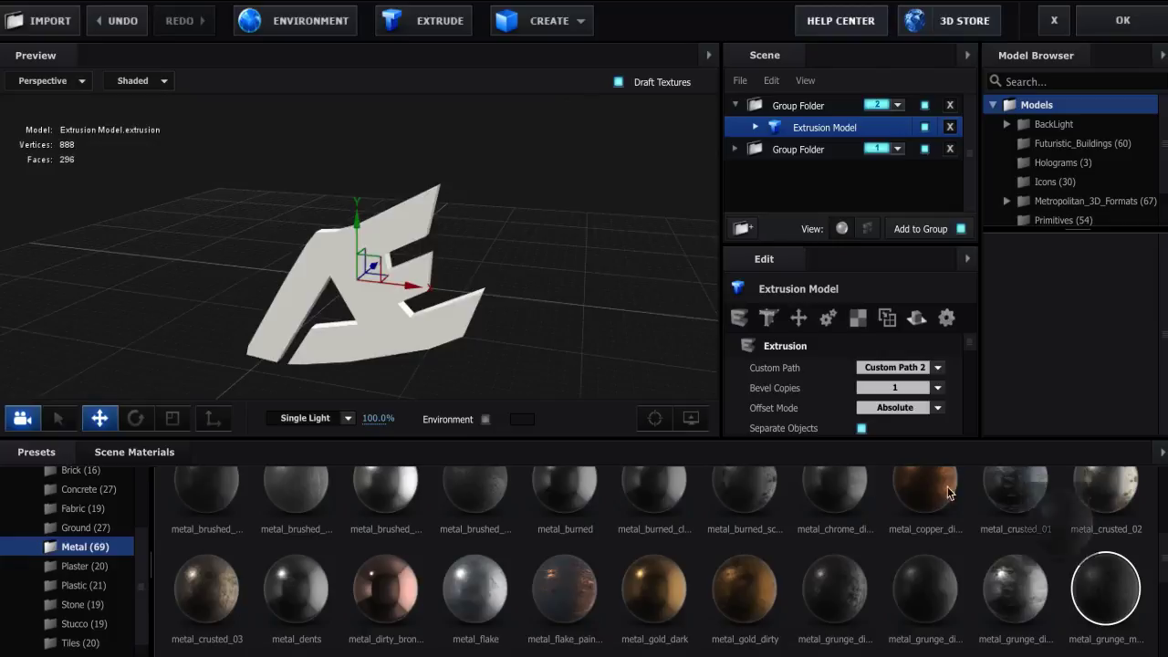
{"action": "left_click_drag", "start_coordinate": [1085, 507], "coordinate": [422, 313]}
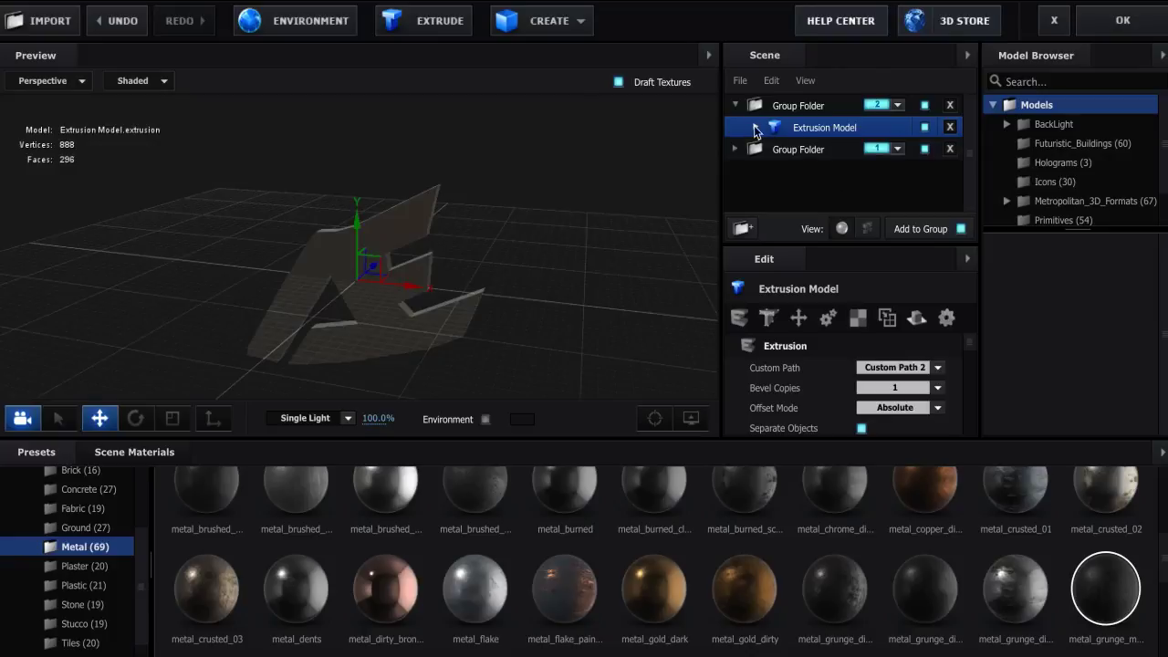
Duplicate the logo model and select the first copy's metal_grunge_midnight material
{"action": "key", "text": "ctrl+d"}
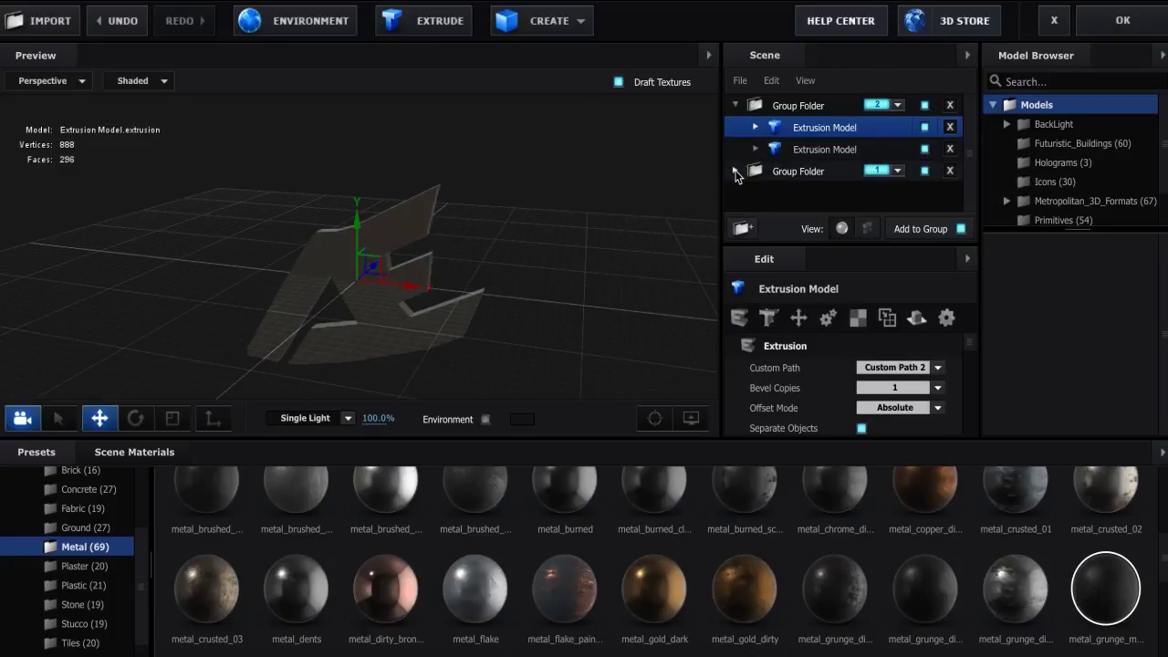
{"action": "left_click", "coordinate": [755, 150]}
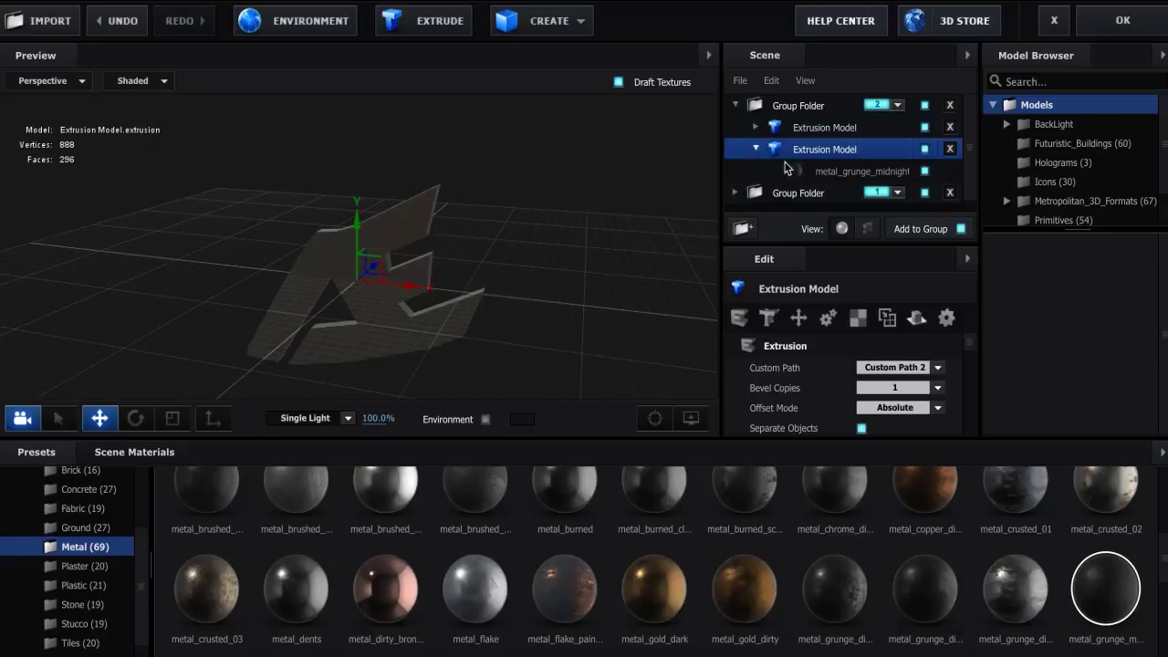
{"action": "left_click", "coordinate": [756, 128]}
{"action": "left_click", "coordinate": [782, 133]}
{"action": "left_click", "coordinate": [810, 150]}
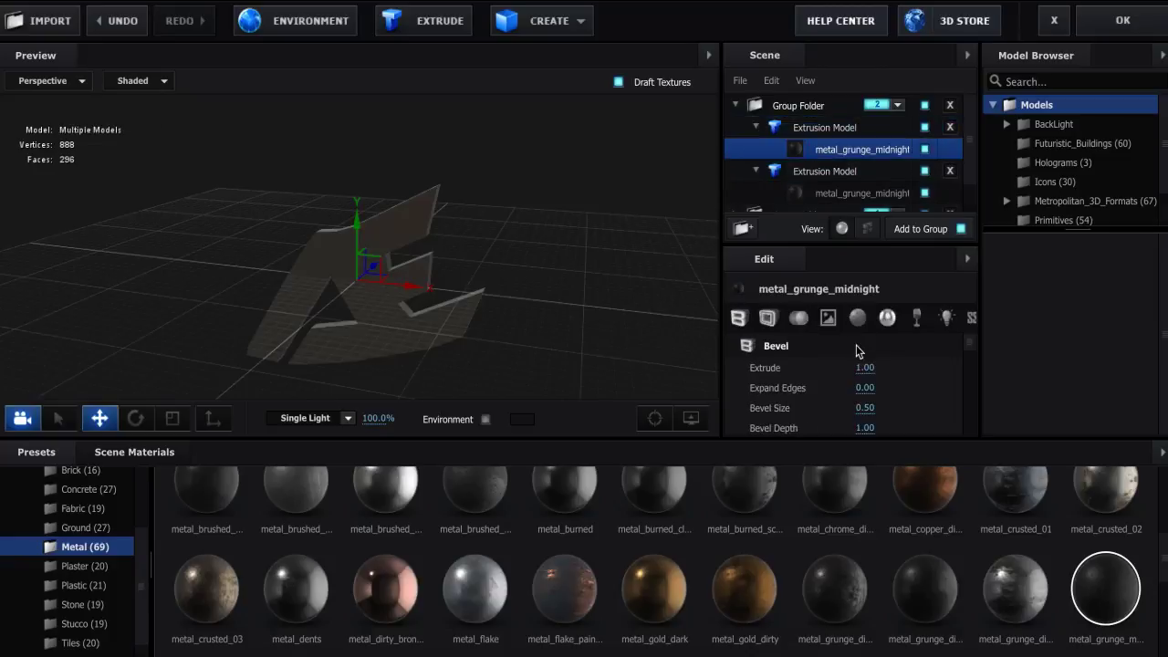
Set that material's Extrude to 0.90 and Expand Edges to 0.81
{"action": "left_click", "coordinate": [865, 367]}
{"action": "type", "text": ".9"}
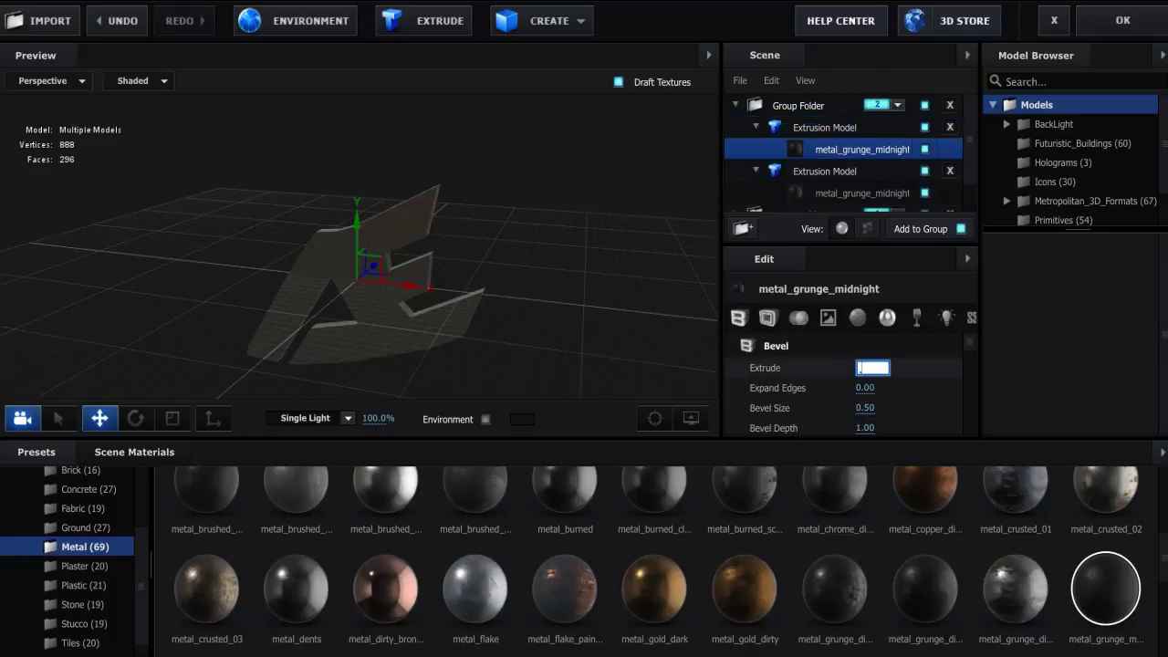
{"action": "key", "text": "Return"}
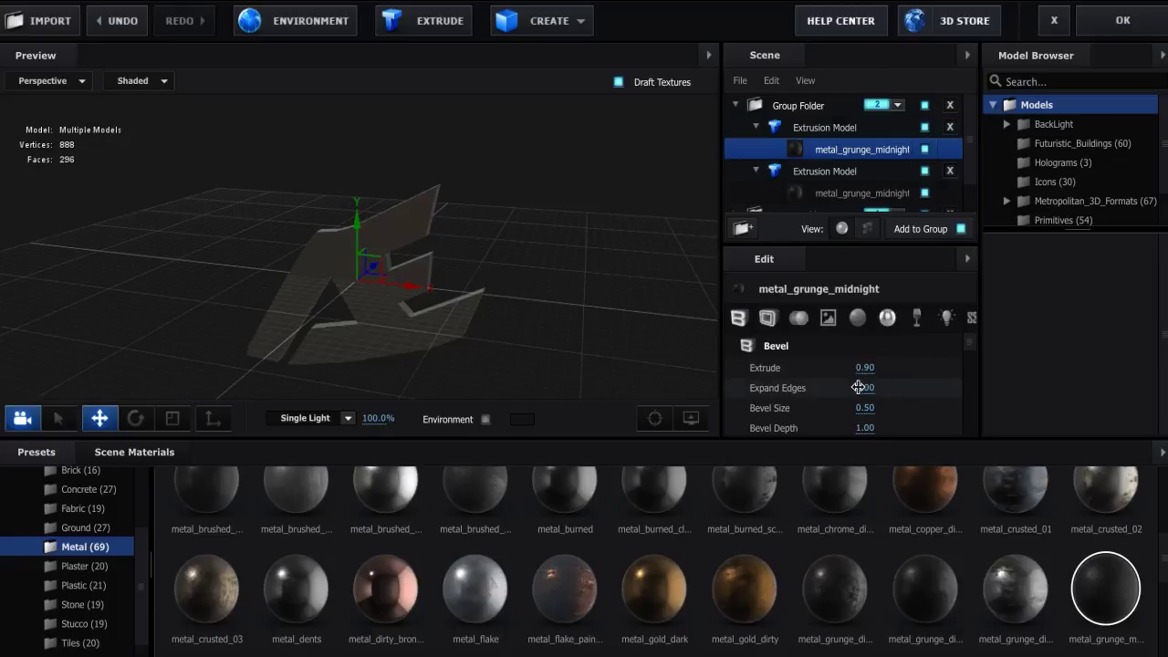
{"action": "left_click_drag", "start_coordinate": [859, 387], "coordinate": [934, 392]}
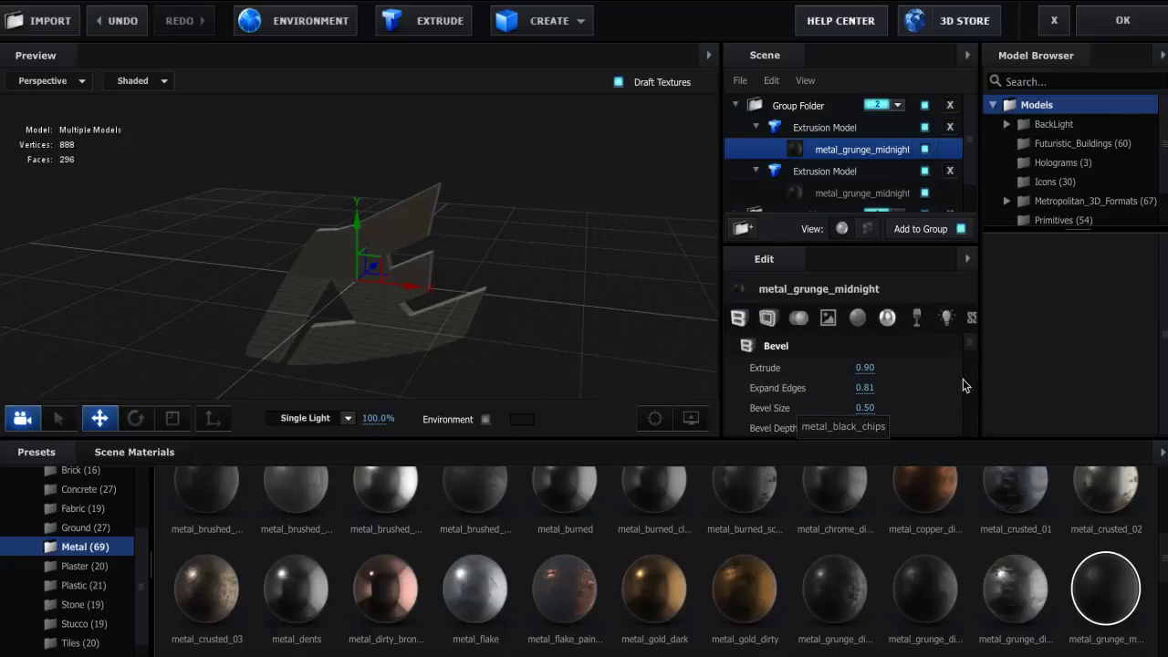
{"action": "scroll", "coordinate": [434, 571], "scroll_direction": "up", "scroll_amount": 2}
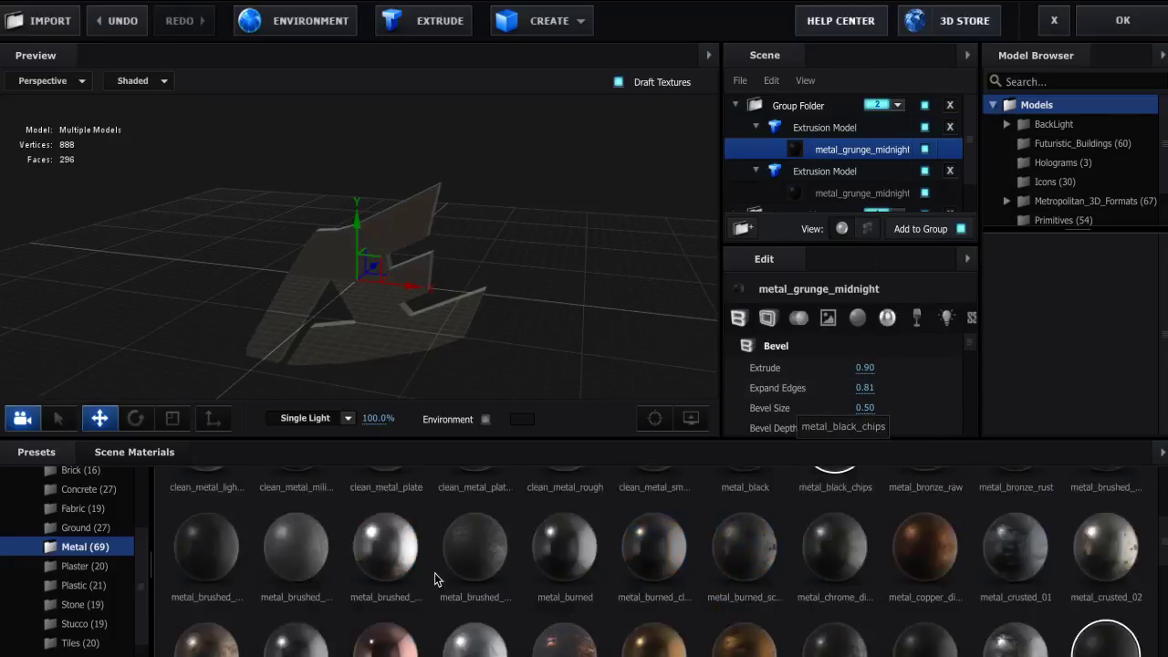
{"action": "scroll", "coordinate": [434, 572], "scroll_direction": "up", "scroll_amount": 2}
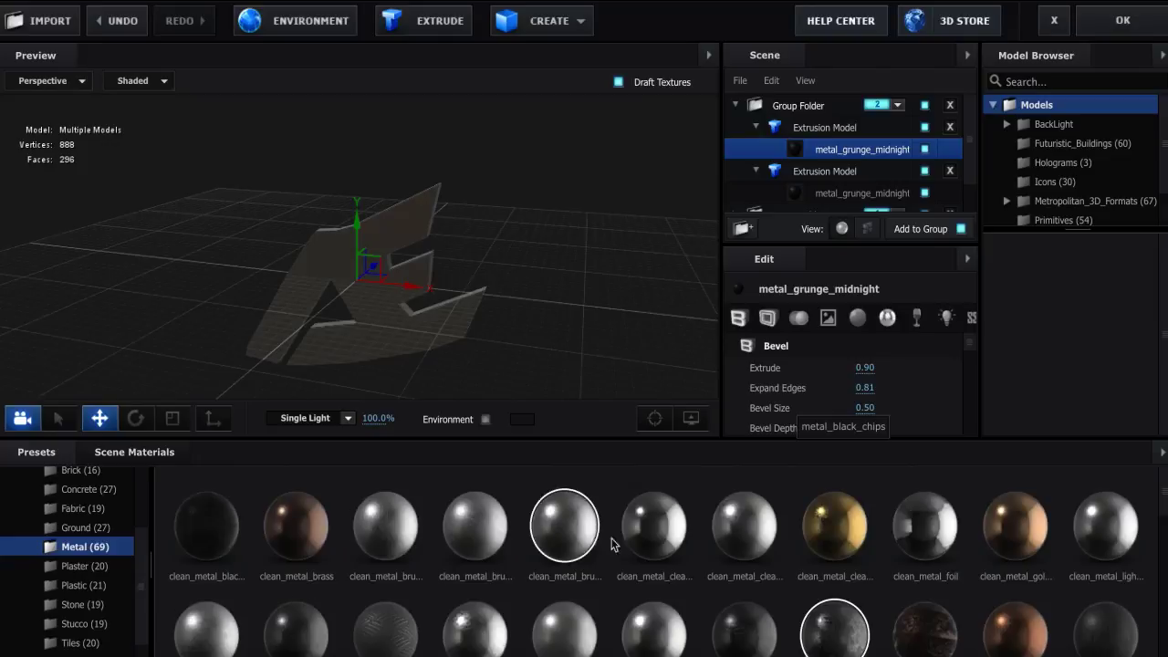
{"action": "scroll", "coordinate": [675, 546], "scroll_direction": "down", "scroll_amount": 2}
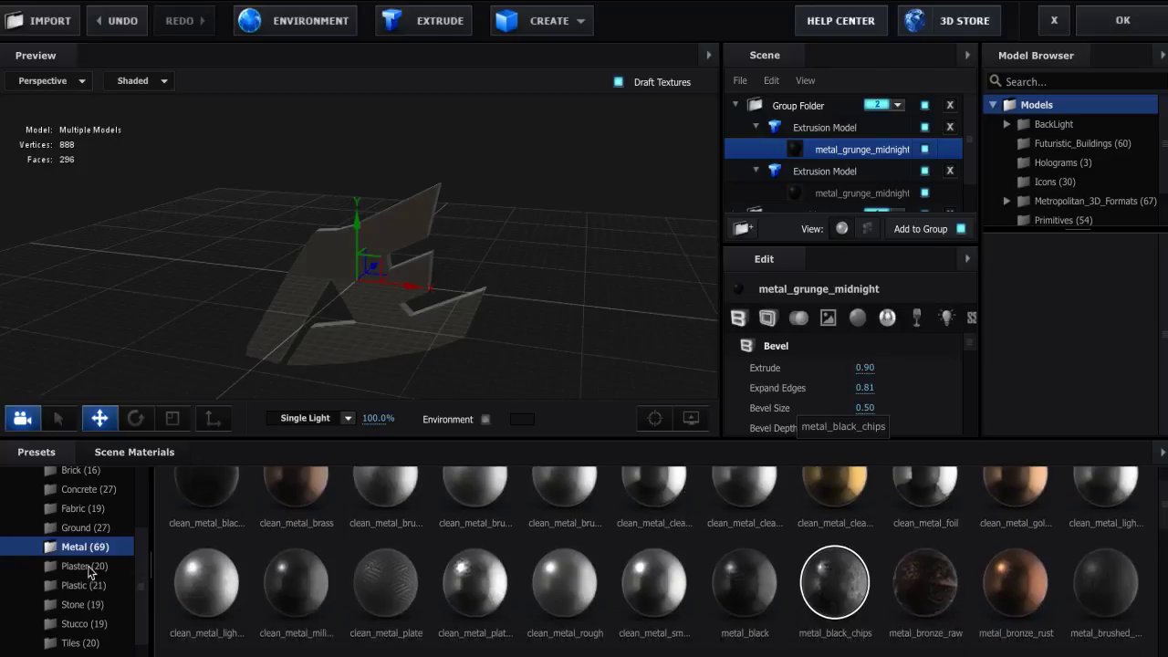
{"action": "scroll", "coordinate": [82, 546], "scroll_direction": "up", "scroll_amount": 3}
{"action": "scroll", "coordinate": [89, 545], "scroll_direction": "up", "scroll_amount": 1}
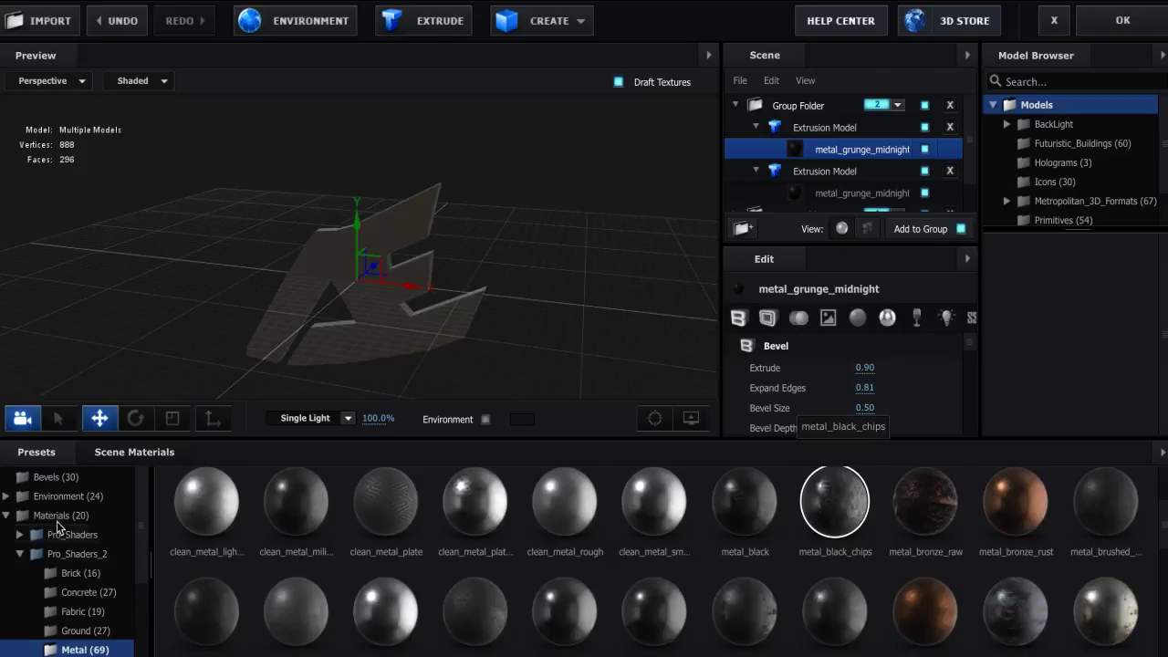
{"action": "left_click", "coordinate": [56, 518]}
Apply Shiny to the first logo model and Chrome to the second
{"action": "left_click_drag", "start_coordinate": [515, 500], "coordinate": [828, 154]}
{"action": "mouse_move", "coordinate": [456, 248]}
{"action": "left_mouse_down"}
{"action": "mouse_move", "coordinate": [652, 287]}
{"action": "mouse_move", "coordinate": [464, 249]}
{"action": "left_mouse_up"}
{"action": "left_click", "coordinate": [861, 190]}
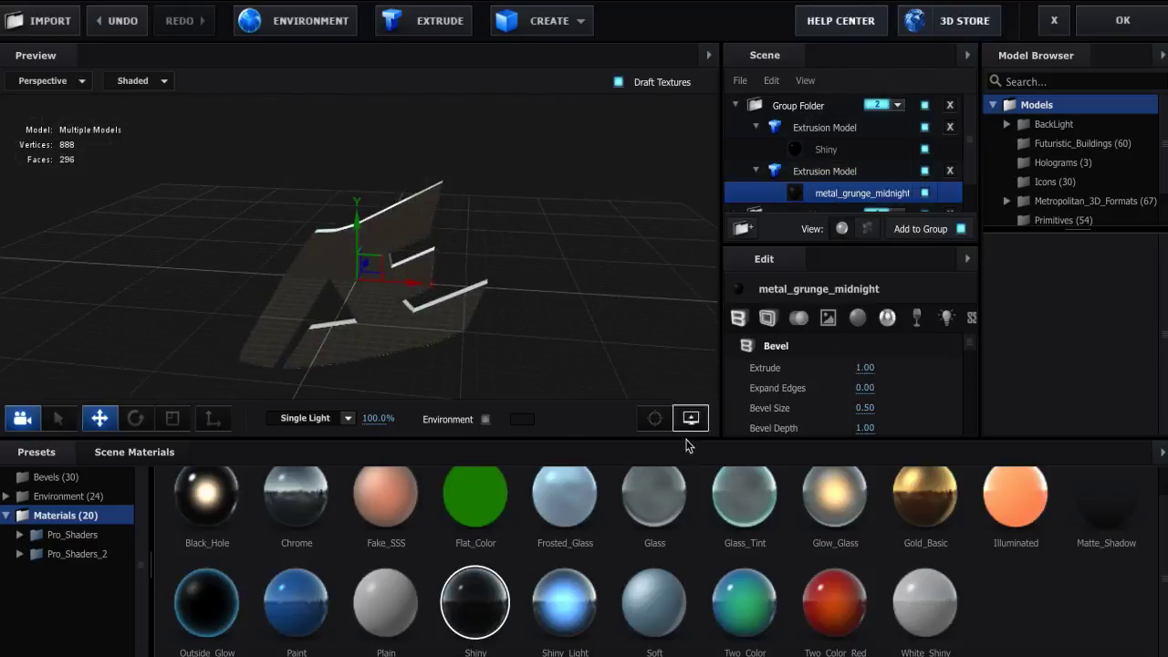
{"action": "left_click_drag", "start_coordinate": [293, 513], "coordinate": [901, 198]}
{"action": "left_click_drag", "start_coordinate": [513, 212], "coordinate": [550, 243]}
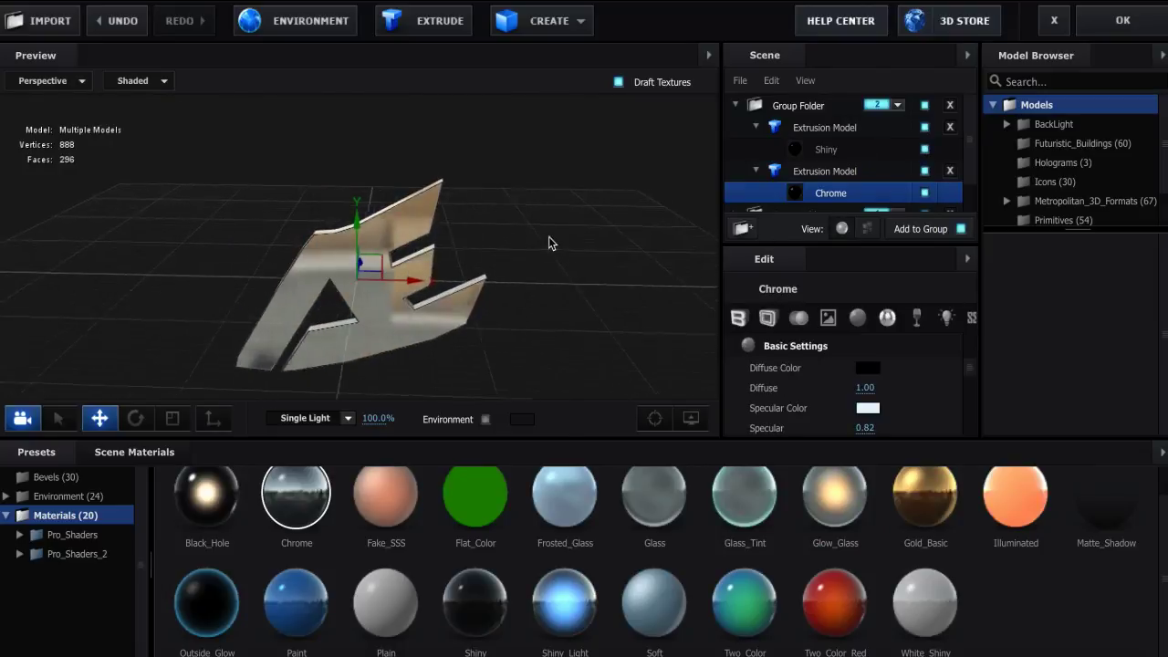
Raise the Shiny material's bevel Expand Edges to 1.66
{"action": "left_click", "coordinate": [828, 151]}
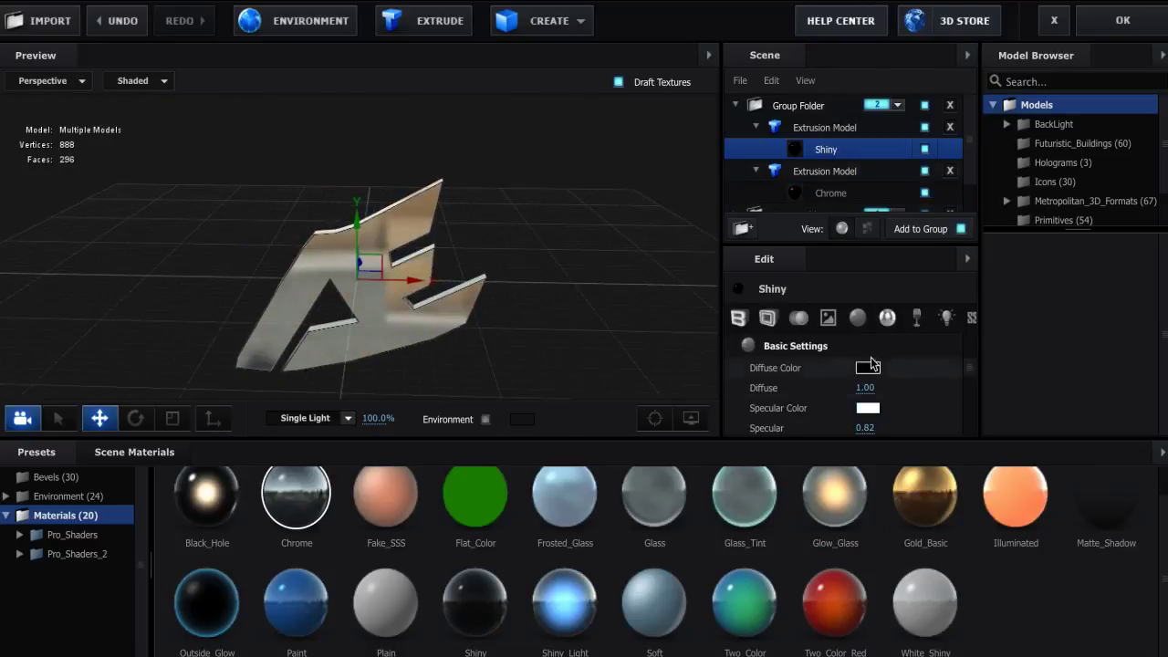
{"action": "left_click", "coordinate": [738, 316]}
{"action": "left_click_drag", "start_coordinate": [878, 388], "coordinate": [899, 387]}
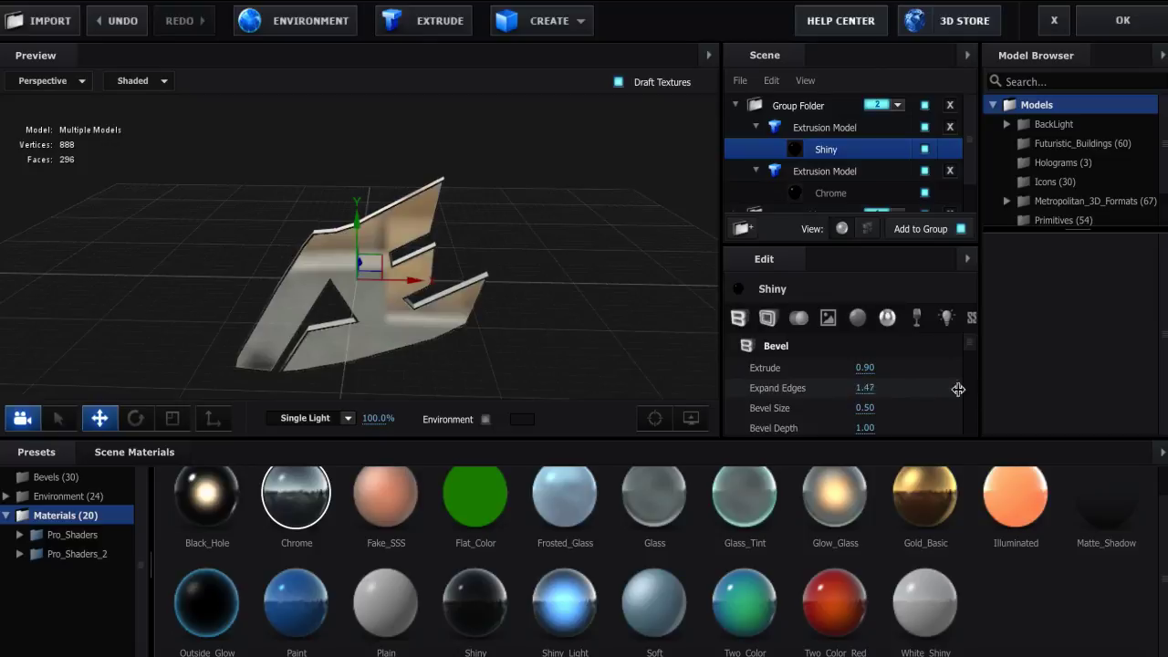
{"action": "left_click_drag", "start_coordinate": [560, 338], "coordinate": [893, 388]}
{"action": "left_click_drag", "start_coordinate": [639, 351], "coordinate": [438, 351]}
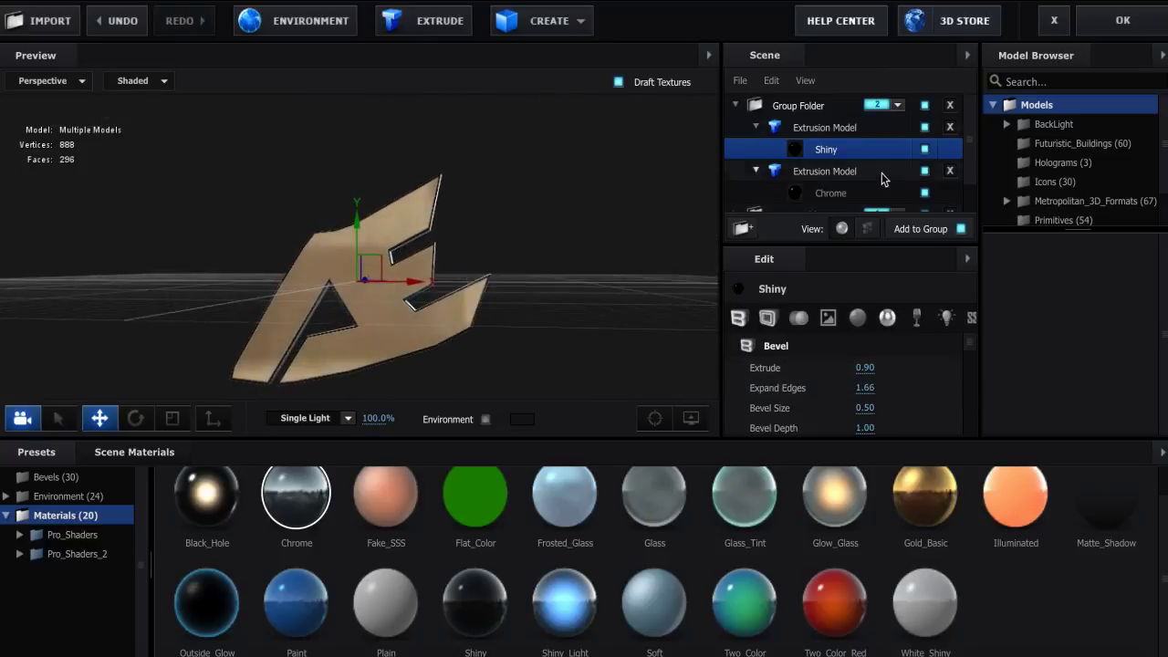
{"action": "left_click", "coordinate": [830, 194]}
Give the logo's Chrome material 60% reflection intensity and a white (ffffff) diffuse colour
{"action": "left_click", "coordinate": [886, 318]}
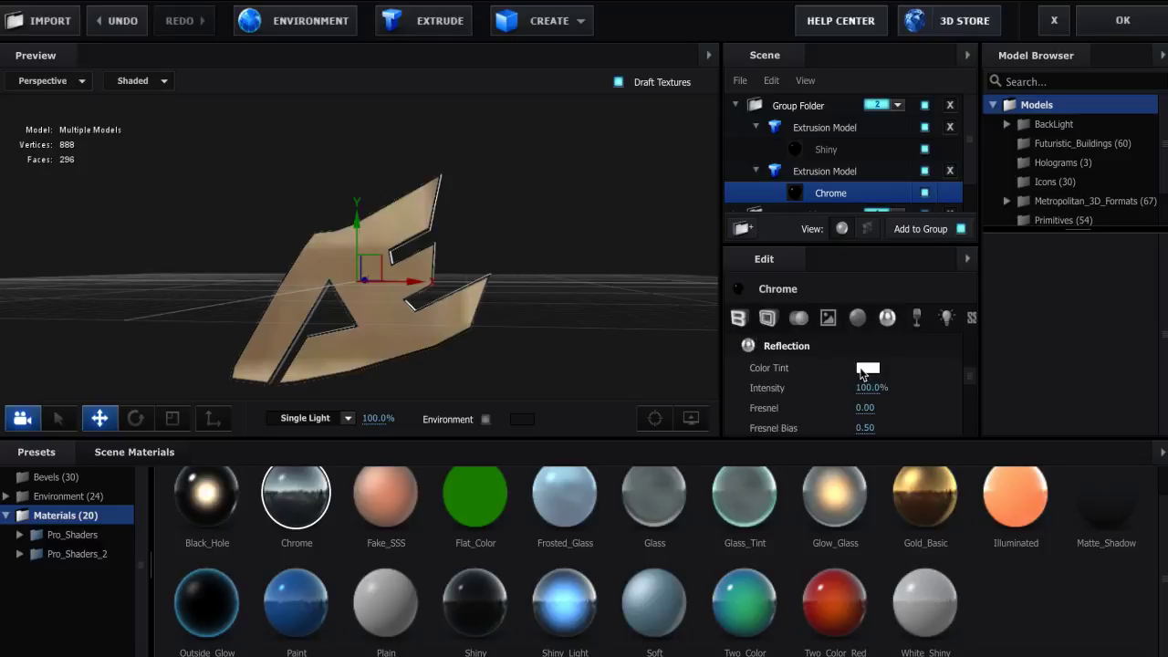
{"action": "left_click", "coordinate": [871, 387]}
{"action": "type", "text": "6"}
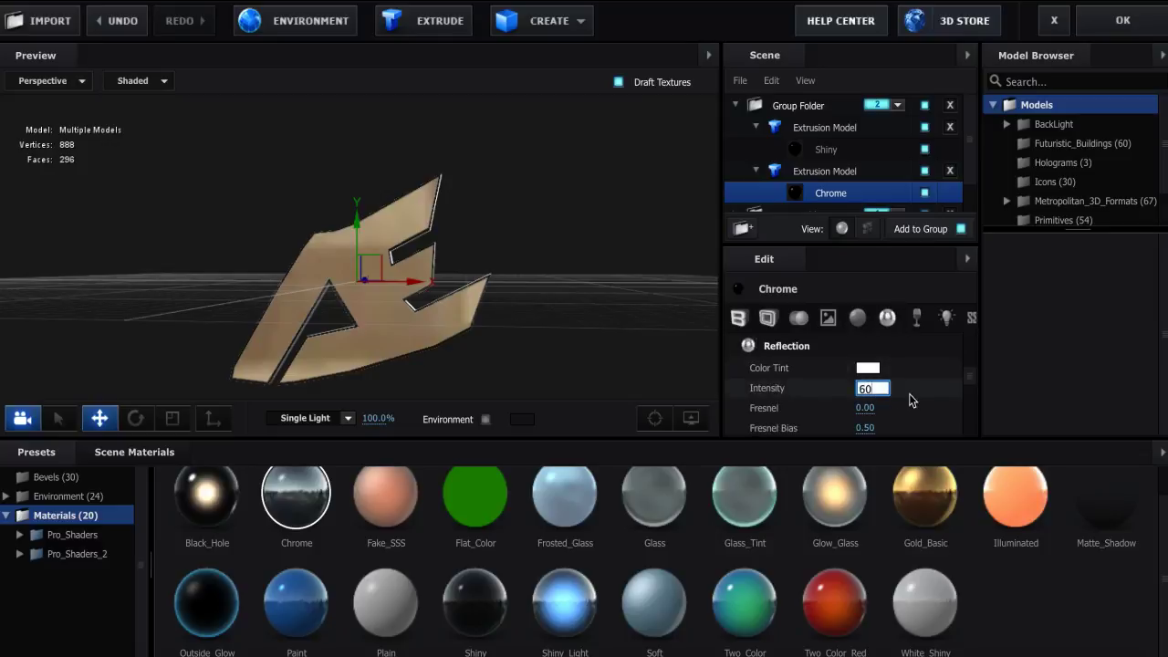
{"action": "type", "text": "0"}
{"action": "key", "text": "Return"}
{"action": "left_click", "coordinate": [869, 387]}
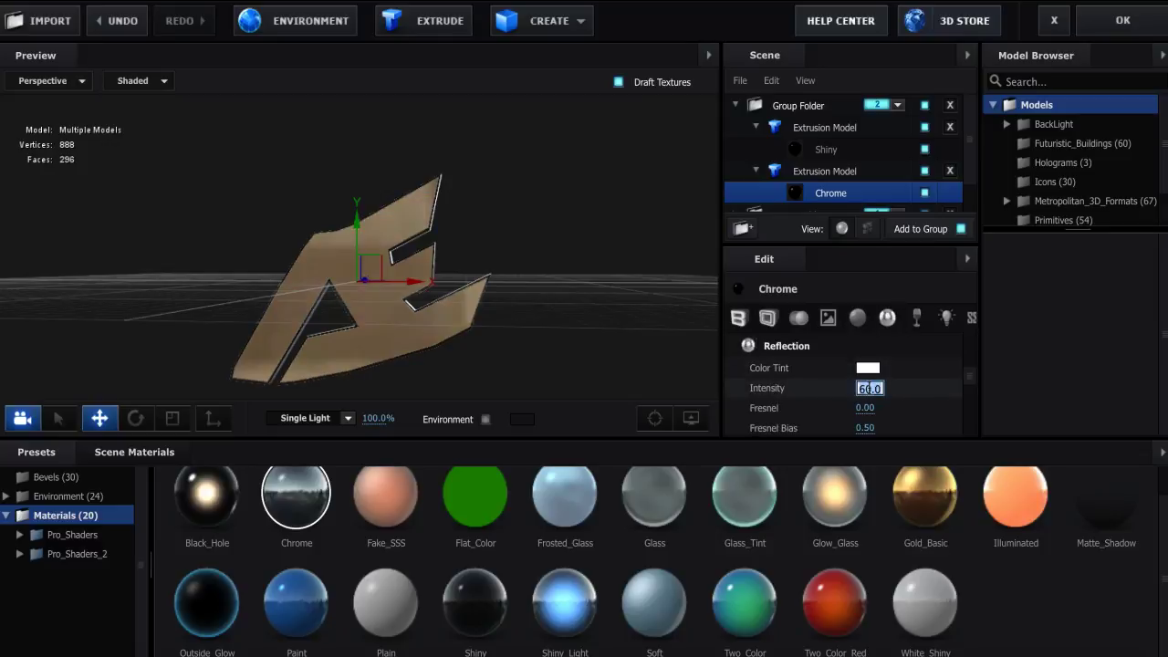
{"action": "key", "text": "Return"}
{"action": "left_click", "coordinate": [858, 318]}
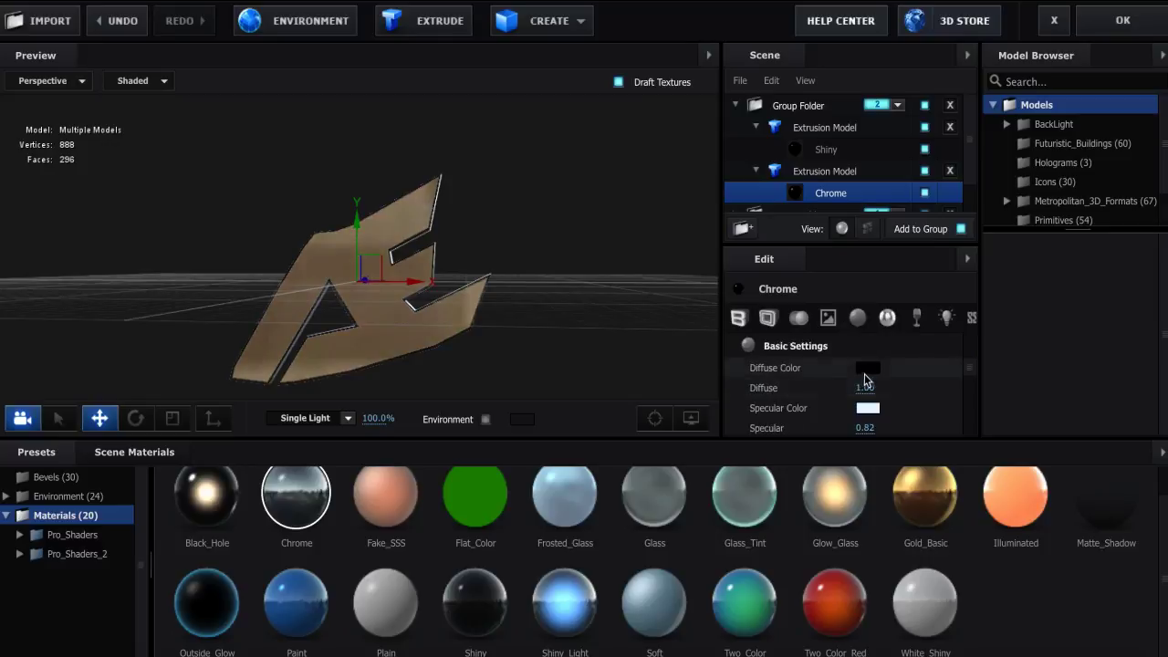
{"action": "left_click", "coordinate": [867, 368]}
{"action": "type", "text": "ffffff"}
{"action": "left_click", "coordinate": [696, 311]}
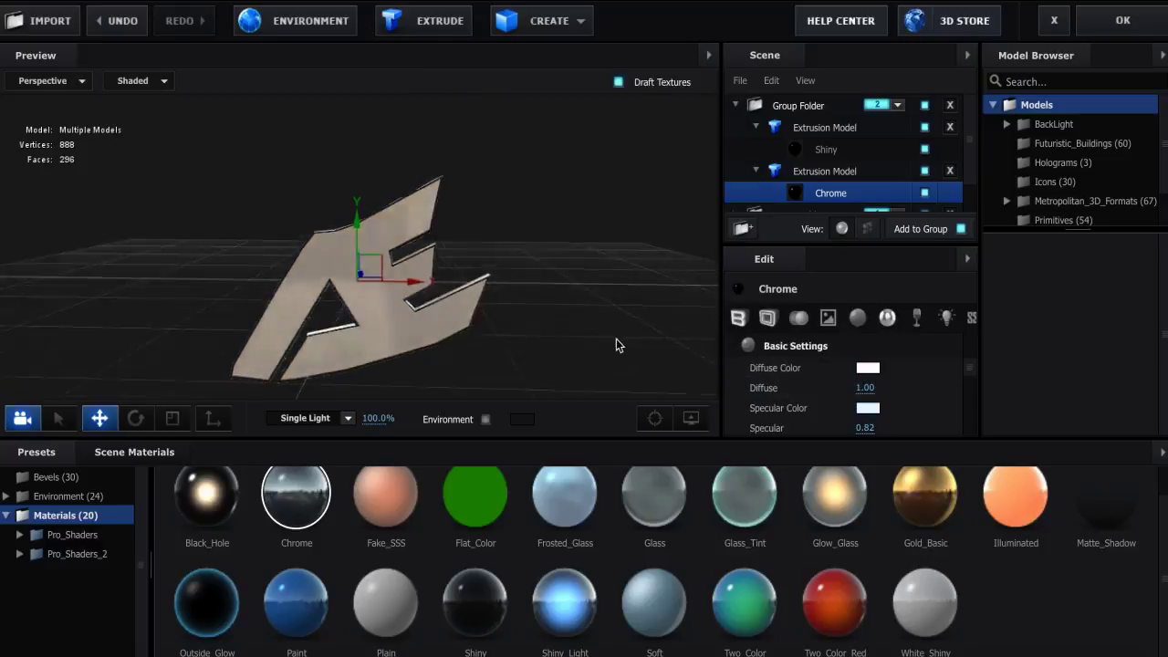
{"action": "left_click_drag", "start_coordinate": [616, 345], "coordinate": [693, 365]}
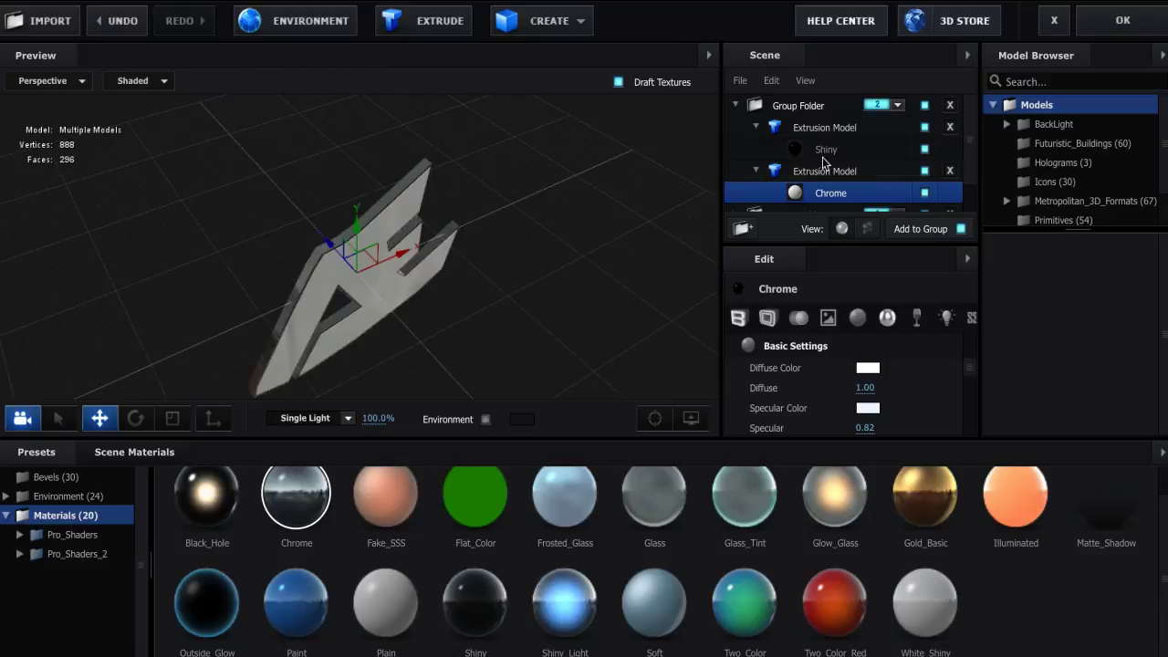
Set Shiny's Reflection Intensity to 100% and switch to the 3D Text group folder
{"action": "left_click", "coordinate": [824, 153]}
{"action": "left_click_drag", "start_coordinate": [586, 338], "coordinate": [837, 356]}
{"action": "left_click", "coordinate": [887, 317]}
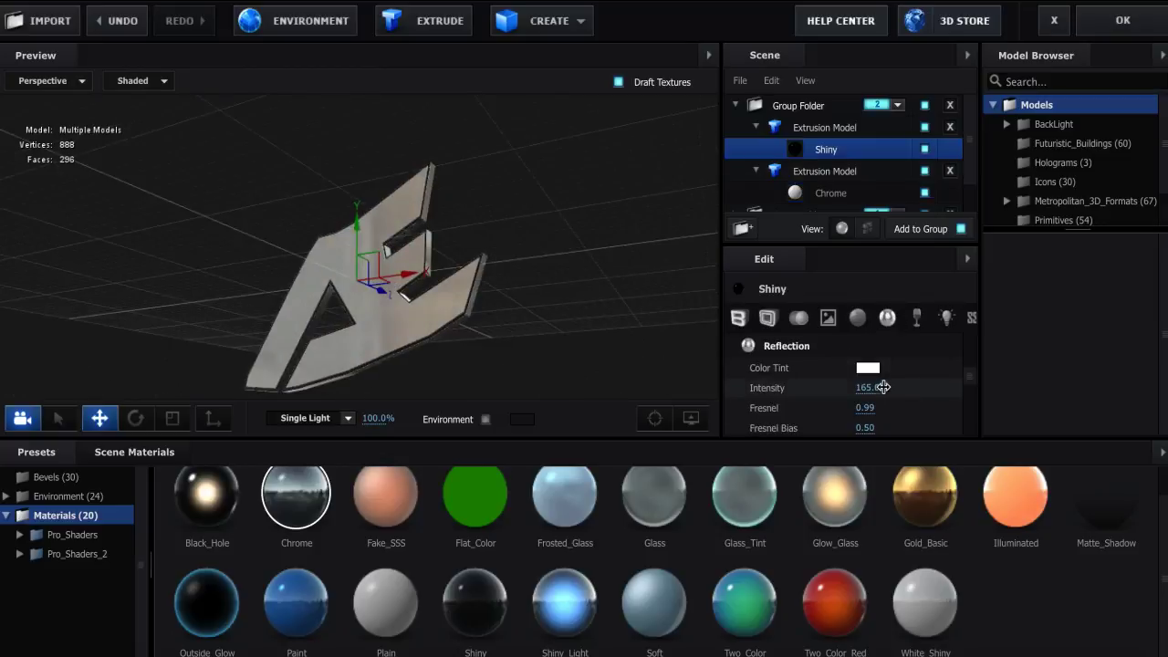
{"action": "left_click", "coordinate": [863, 389]}
{"action": "type", "text": "100"}
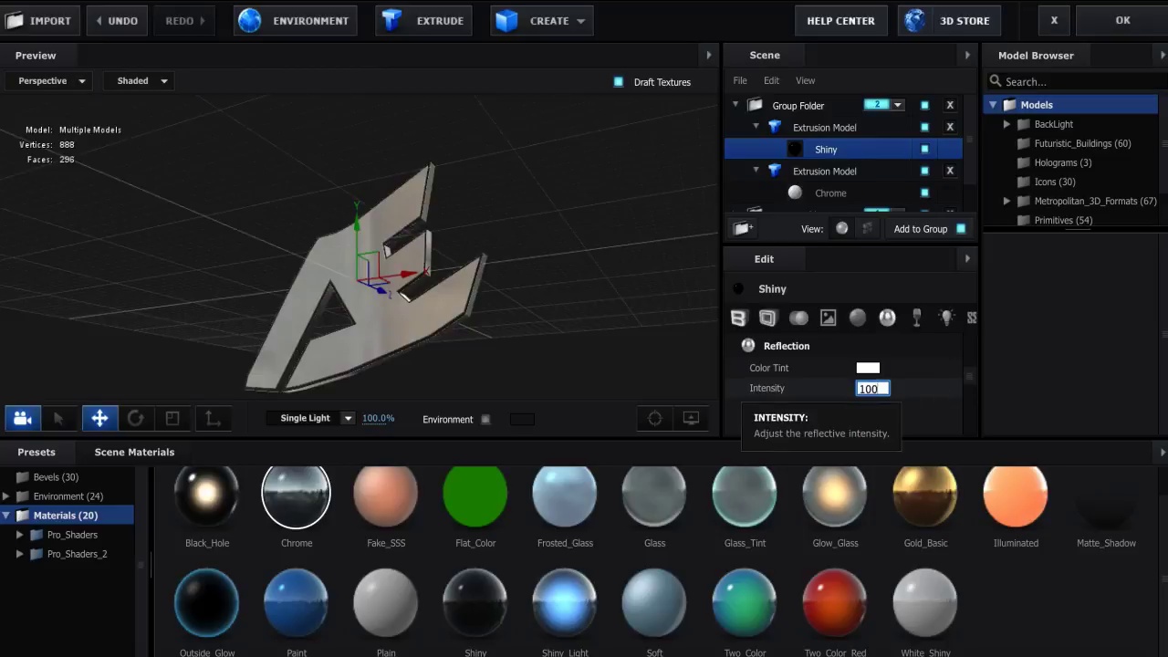
{"action": "key", "text": "Return"}
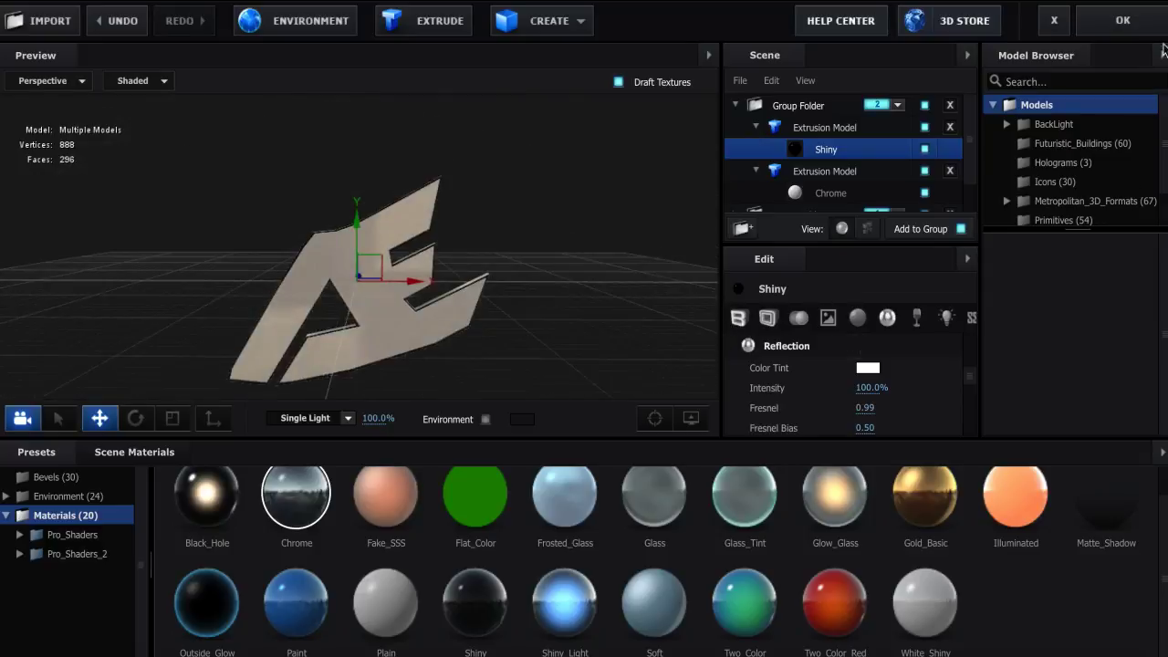
{"action": "left_click", "coordinate": [736, 106]}
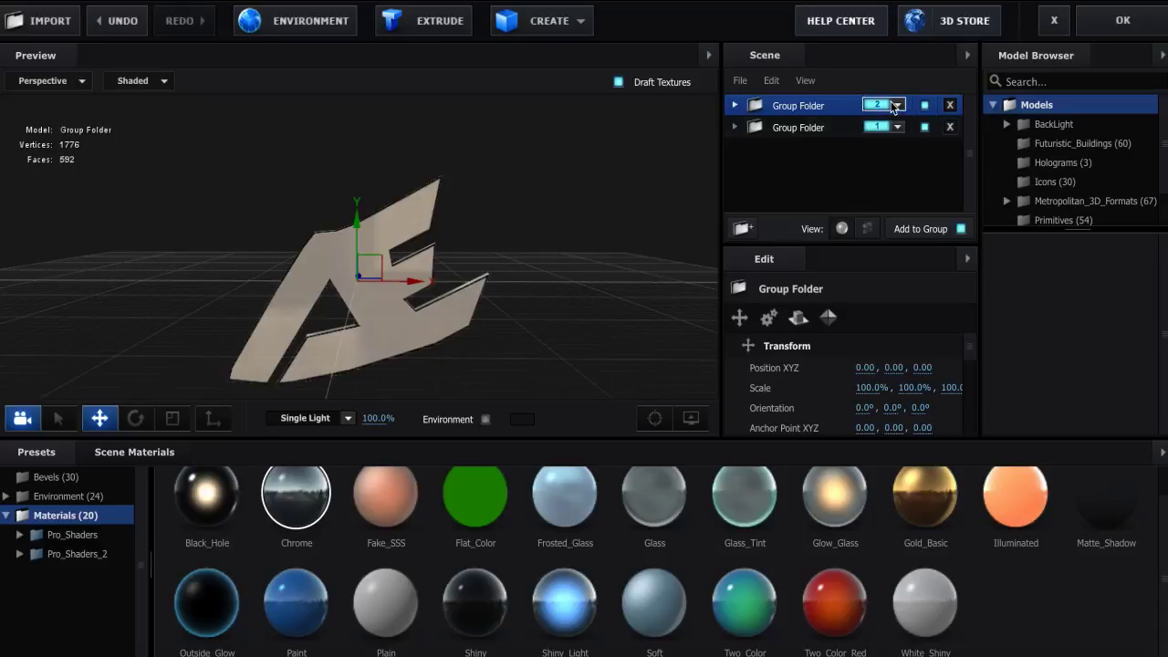
{"action": "left_click", "coordinate": [768, 128]}
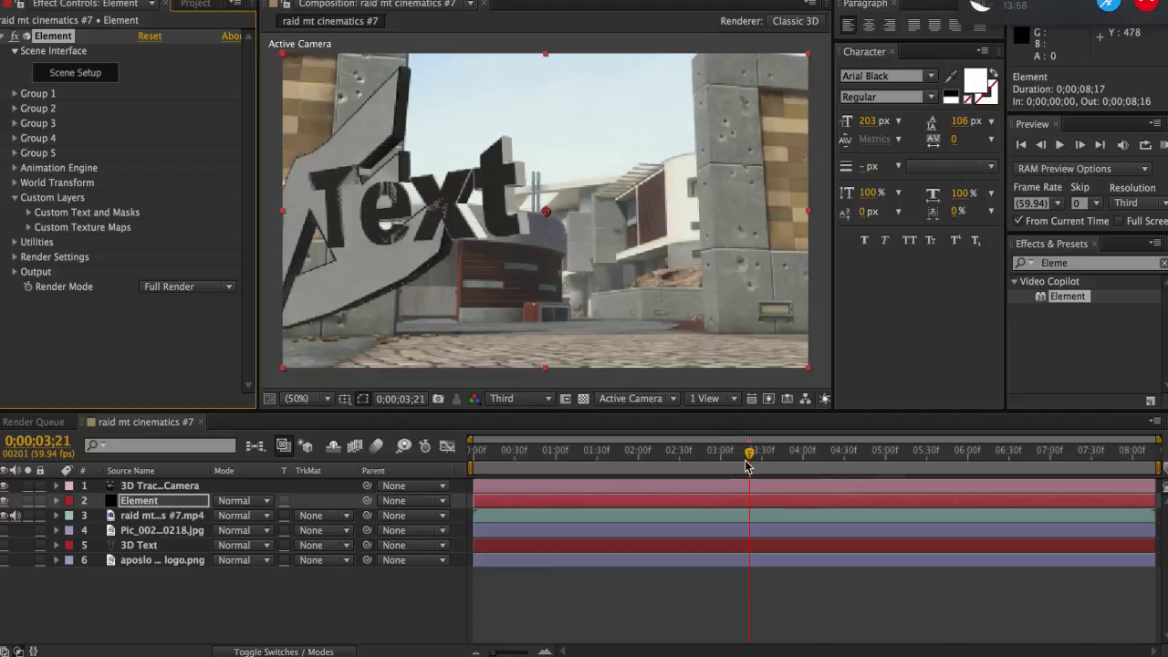
Move the playhead to 0;00;02;46 and expand Group 1 in the Element effect controls
{"action": "left_click_drag", "start_coordinate": [717, 452], "coordinate": [806, 453]}
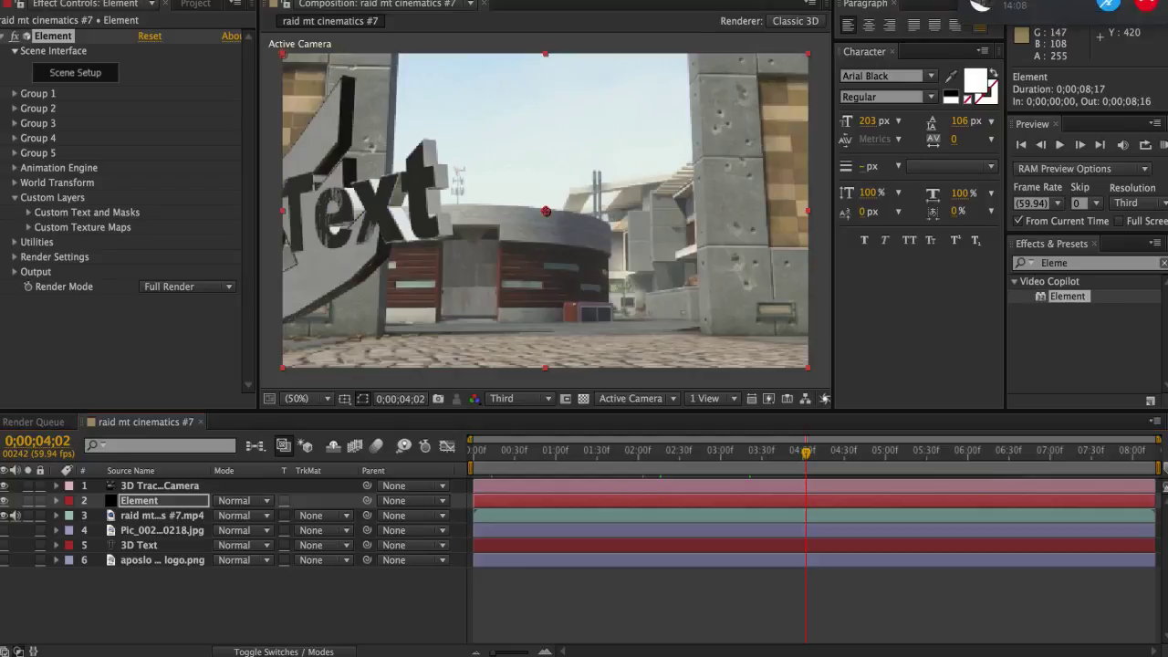
{"action": "left_click_drag", "start_coordinate": [817, 455], "coordinate": [702, 475]}
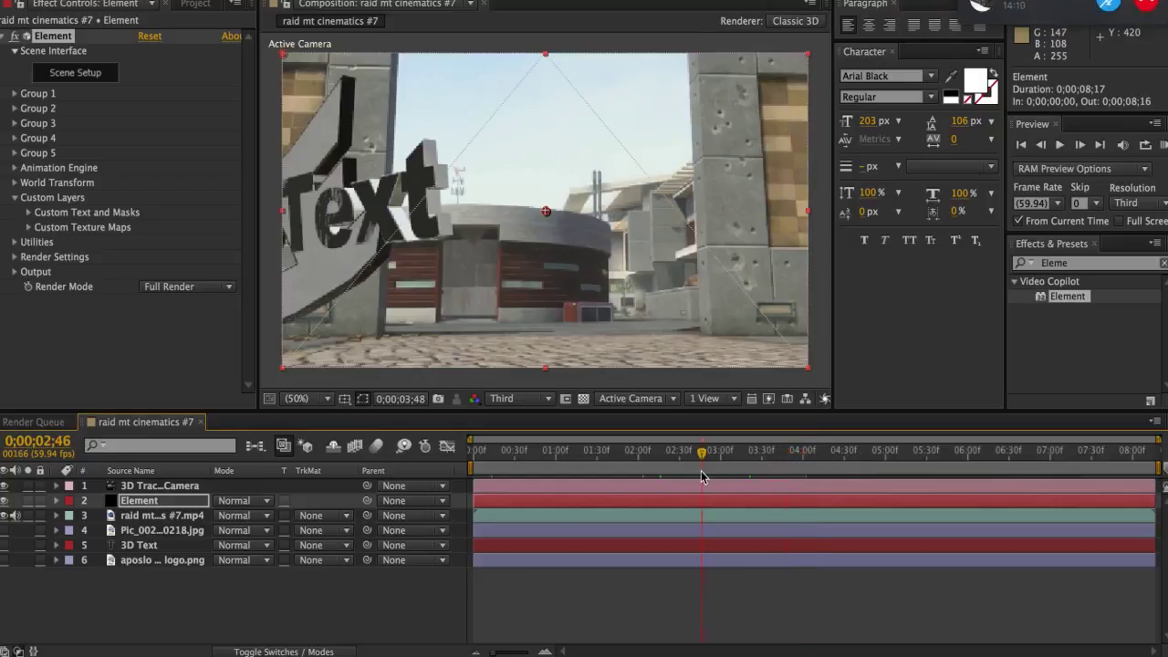
{"action": "left_click", "coordinate": [15, 94]}
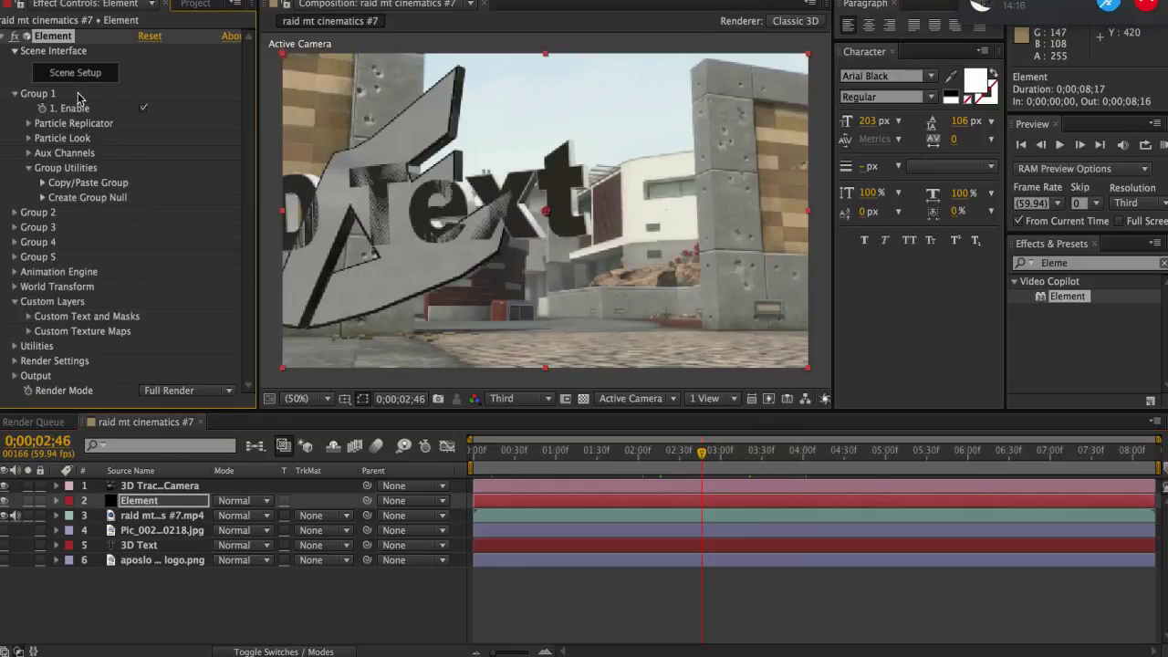
Hide Group 1's 3D Text and push the Group 2 logo back to Z depth 730
{"action": "left_click", "coordinate": [142, 109]}
{"action": "left_click", "coordinate": [15, 94]}
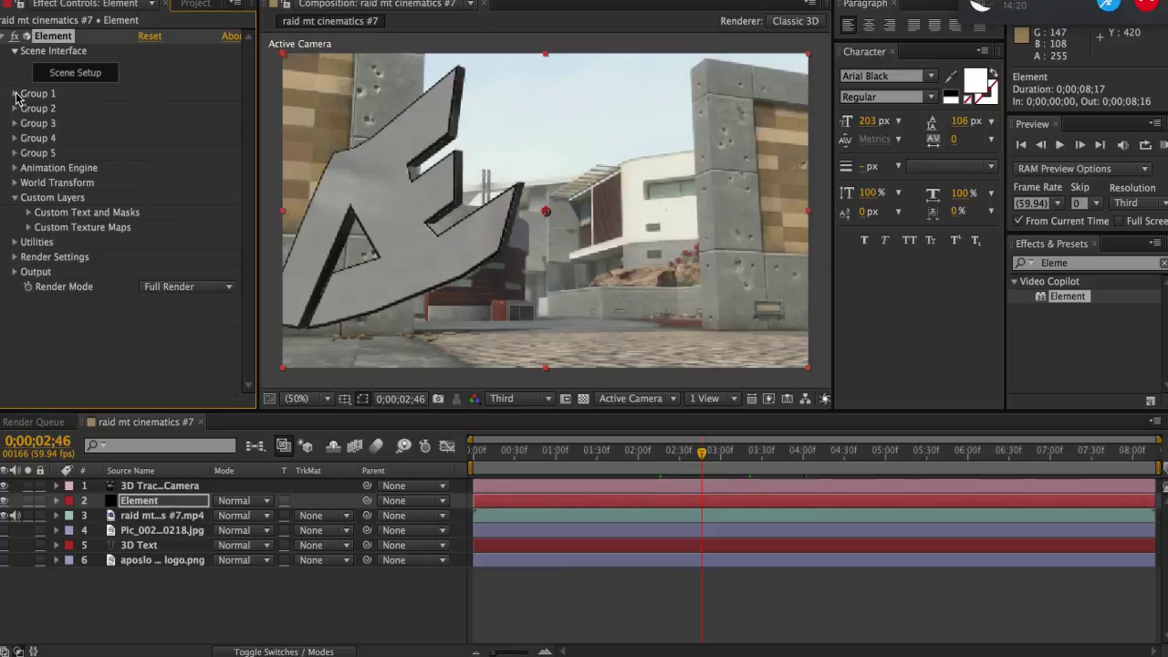
{"action": "left_click", "coordinate": [15, 108]}
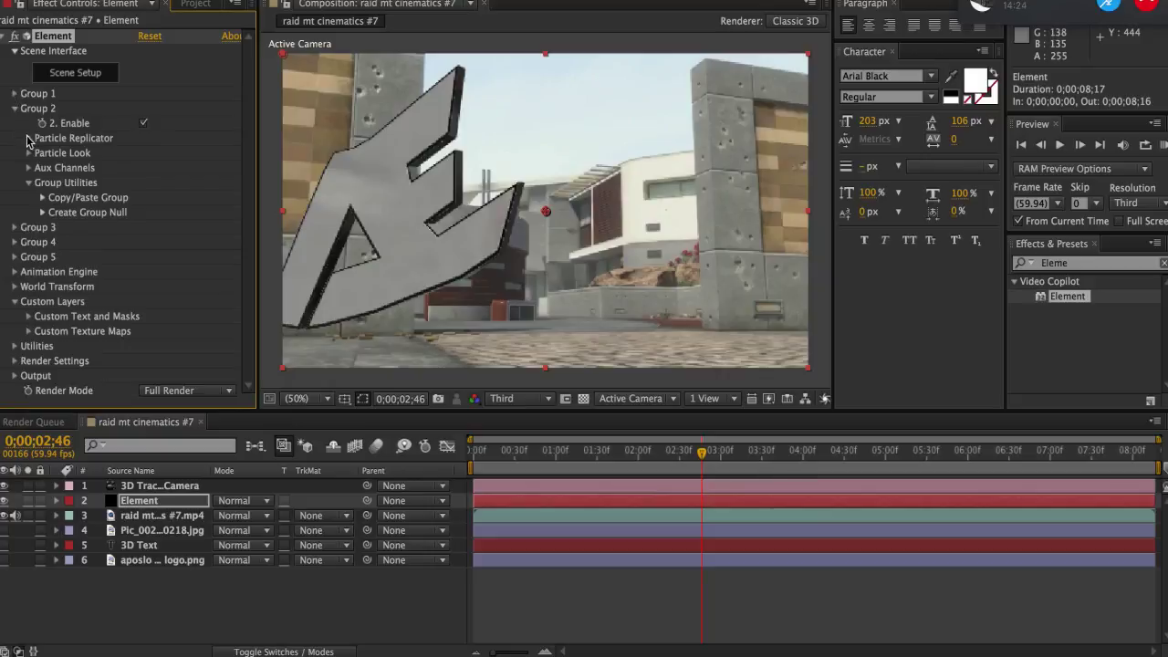
{"action": "left_click", "coordinate": [64, 138]}
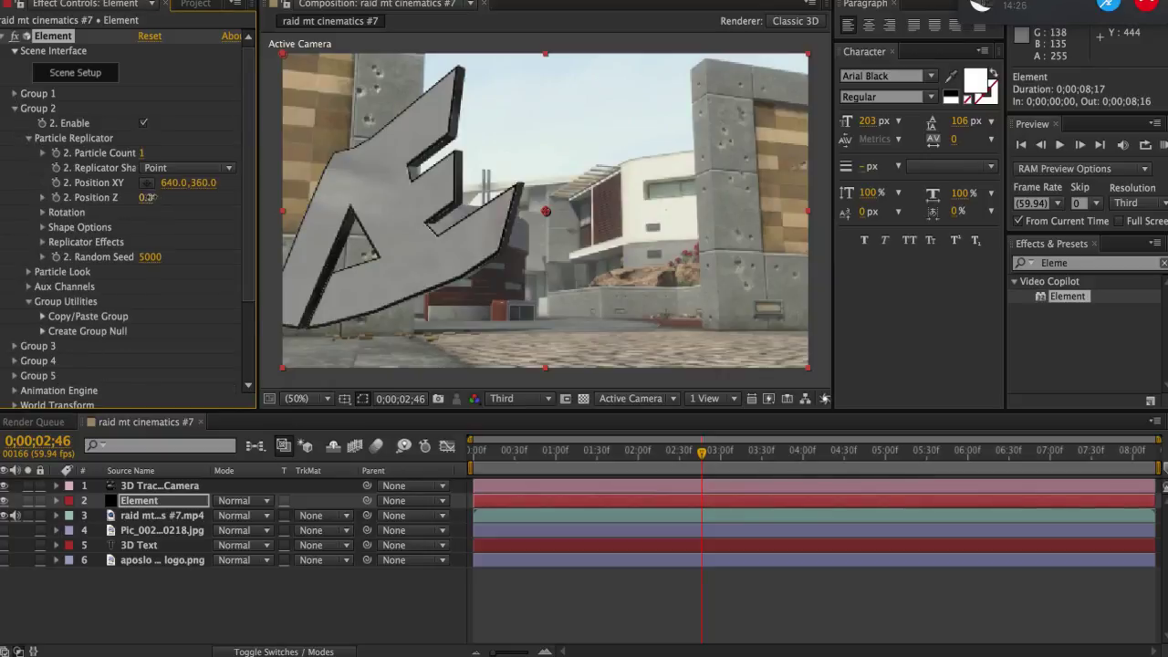
{"action": "left_click_drag", "start_coordinate": [148, 197], "coordinate": [1146, 482]}
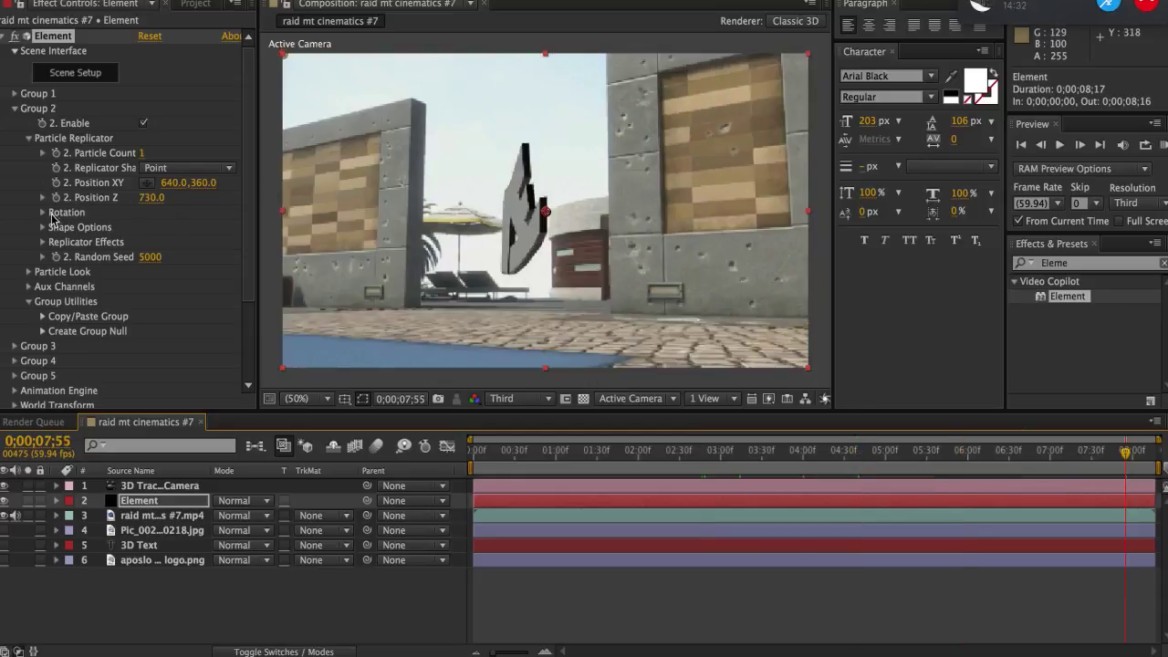
{"action": "left_click", "coordinate": [42, 214]}
{"action": "left_click_drag", "start_coordinate": [157, 227], "coordinate": [137, 245]}
{"action": "key", "text": "ctrl+z"}
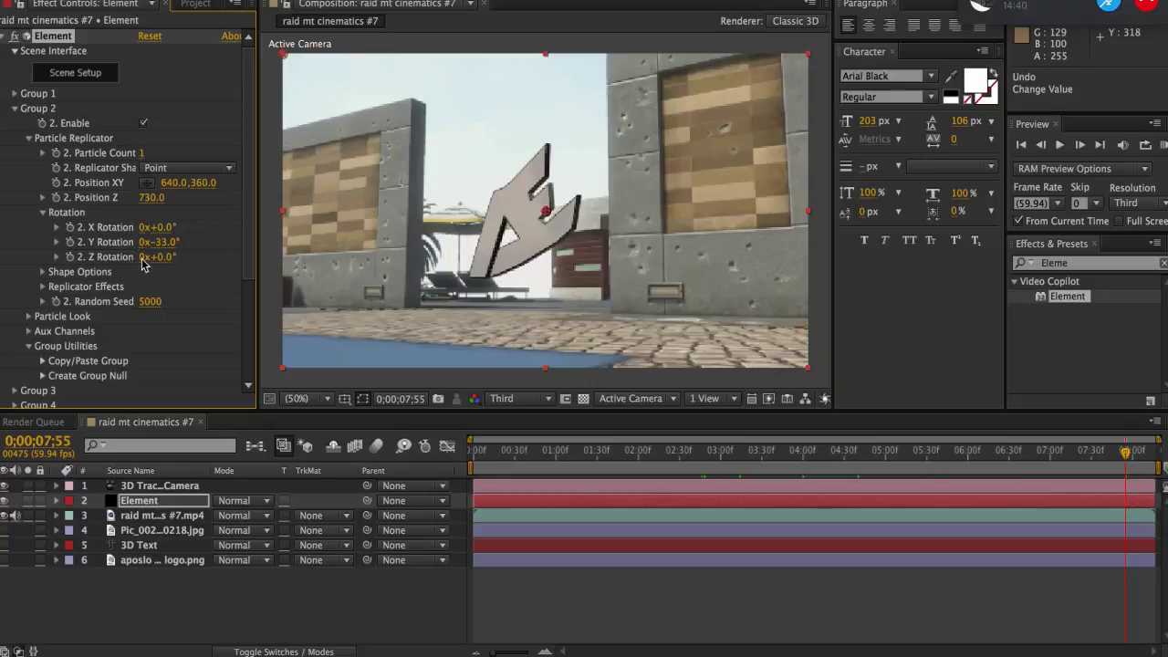
At 0;00;03;57, turn the logo −40° on Y, place it at 709,335, size 12.60
{"action": "left_click_drag", "start_coordinate": [949, 456], "coordinate": [899, 456]}
{"action": "left_click", "coordinate": [799, 453]}
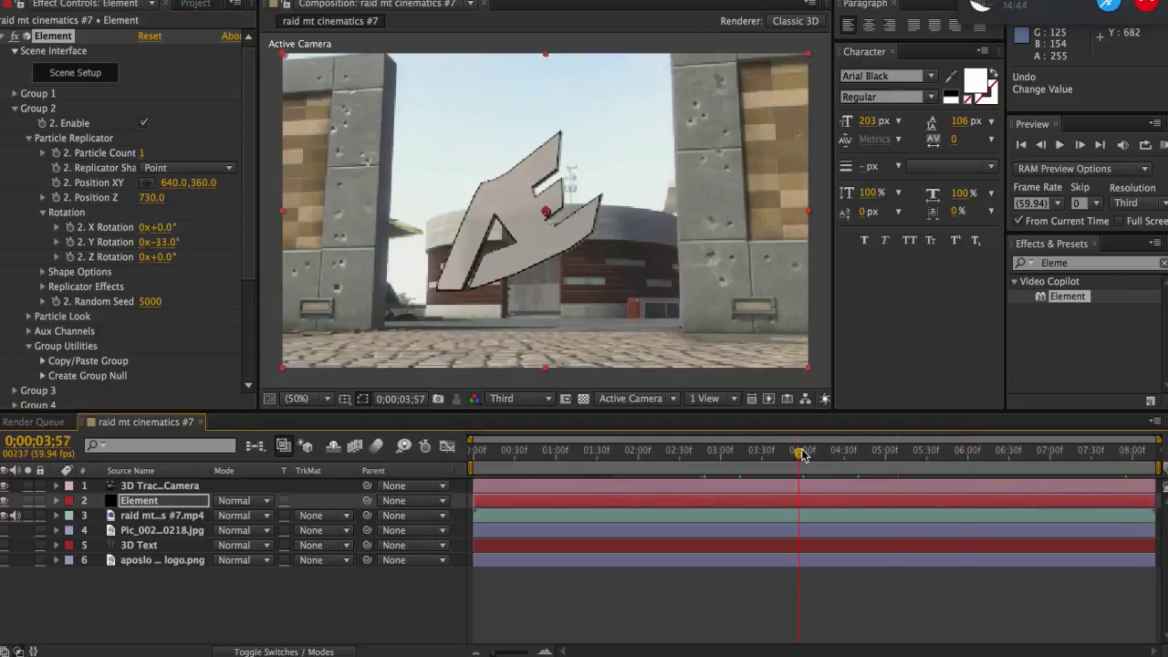
{"action": "left_click_drag", "start_coordinate": [161, 243], "coordinate": [160, 241]}
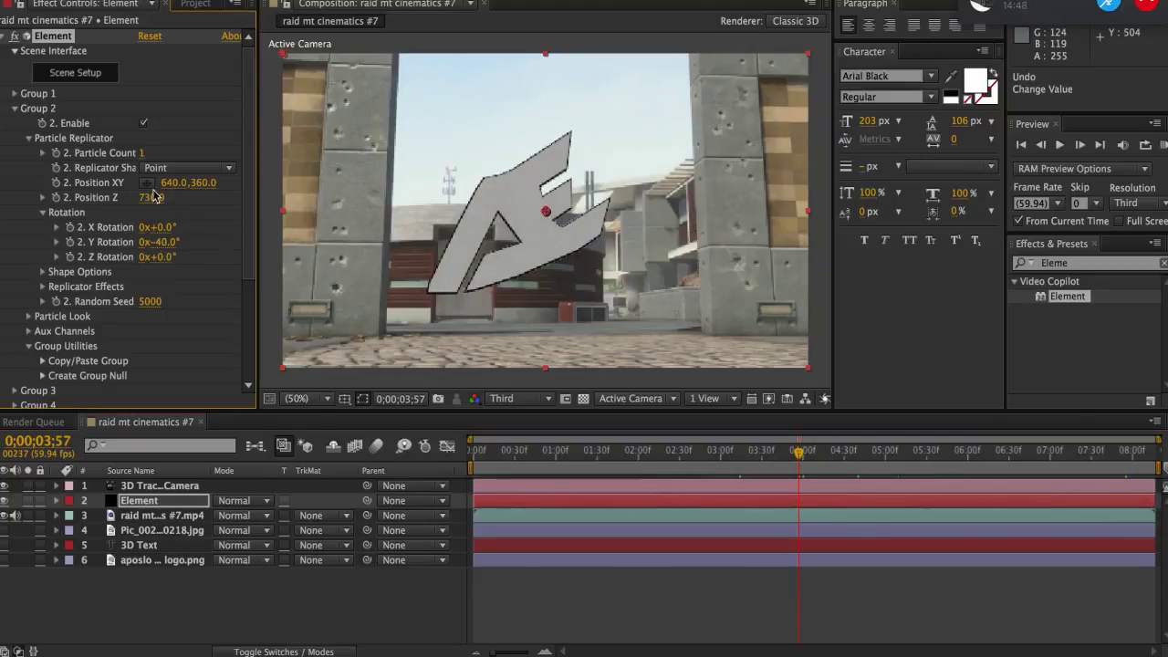
{"action": "left_click_drag", "start_coordinate": [174, 192], "coordinate": [224, 173]}
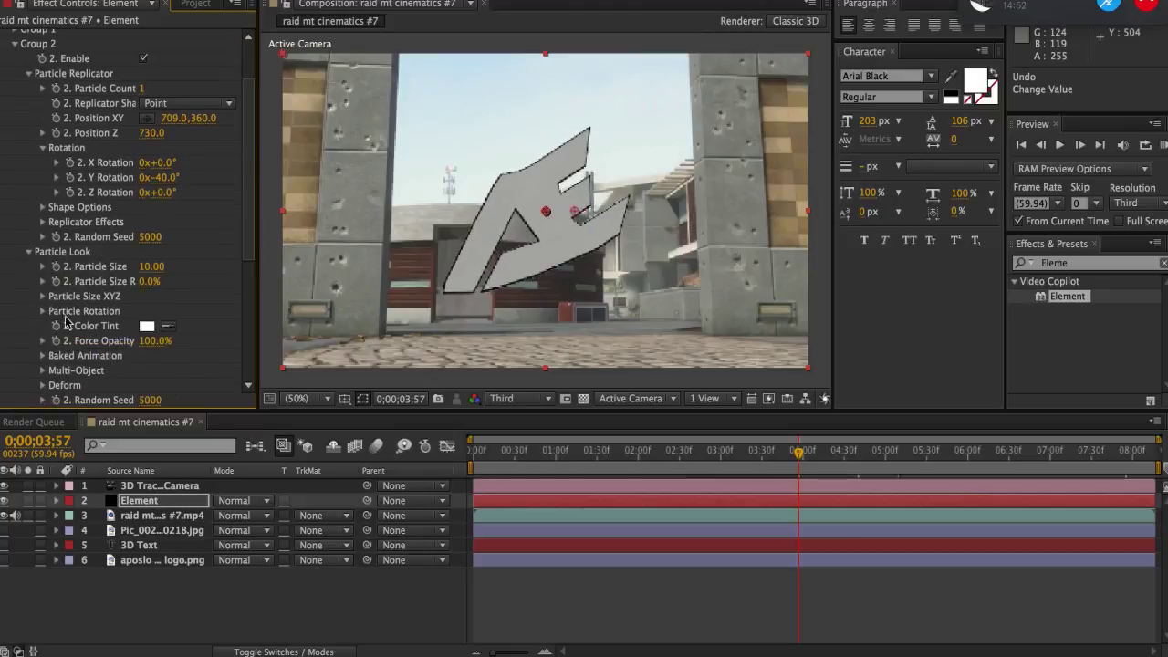
{"action": "left_click_drag", "start_coordinate": [172, 267], "coordinate": [219, 261]}
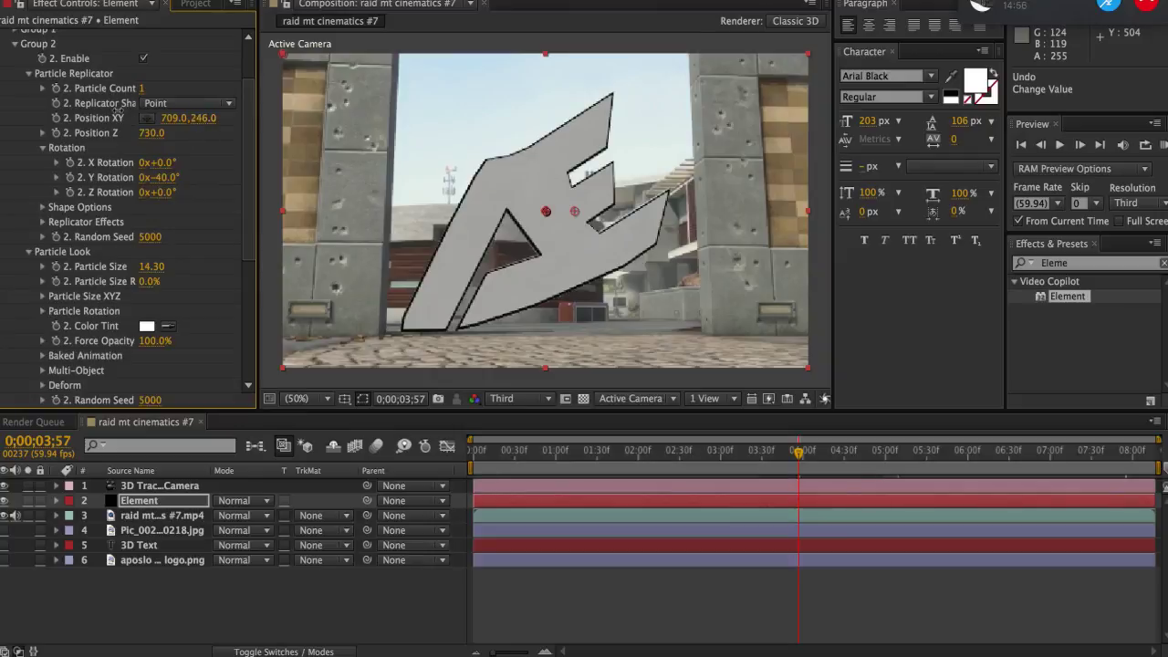
{"action": "left_click_drag", "start_coordinate": [203, 118], "coordinate": [160, 208]}
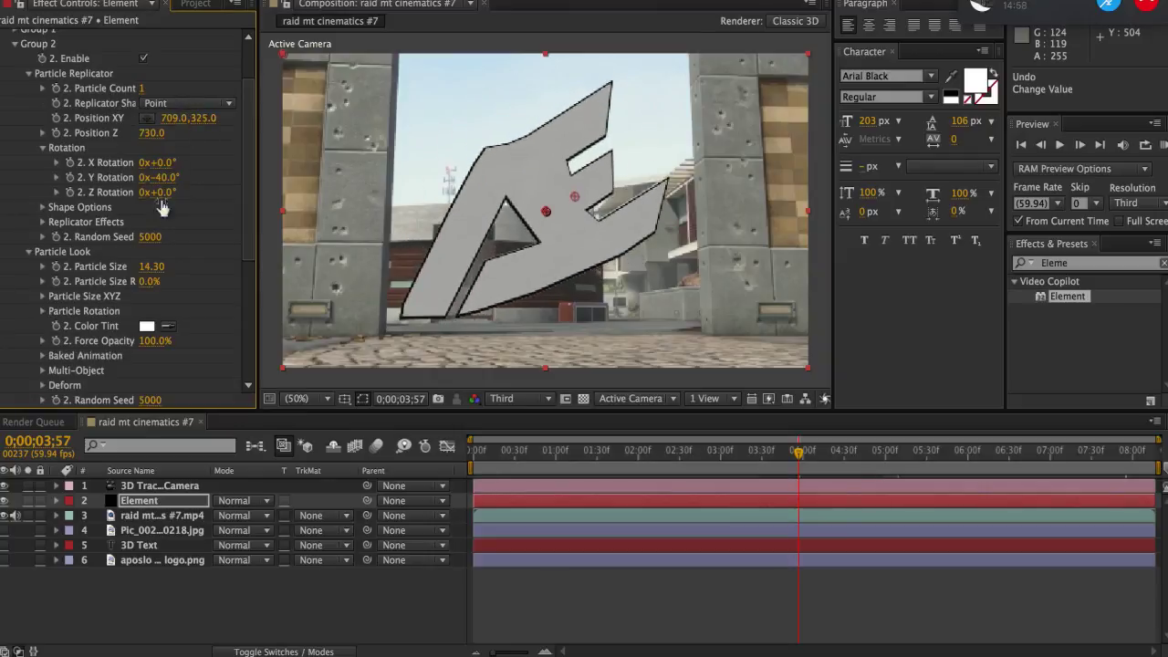
{"action": "left_click_drag", "start_coordinate": [148, 268], "coordinate": [139, 270]}
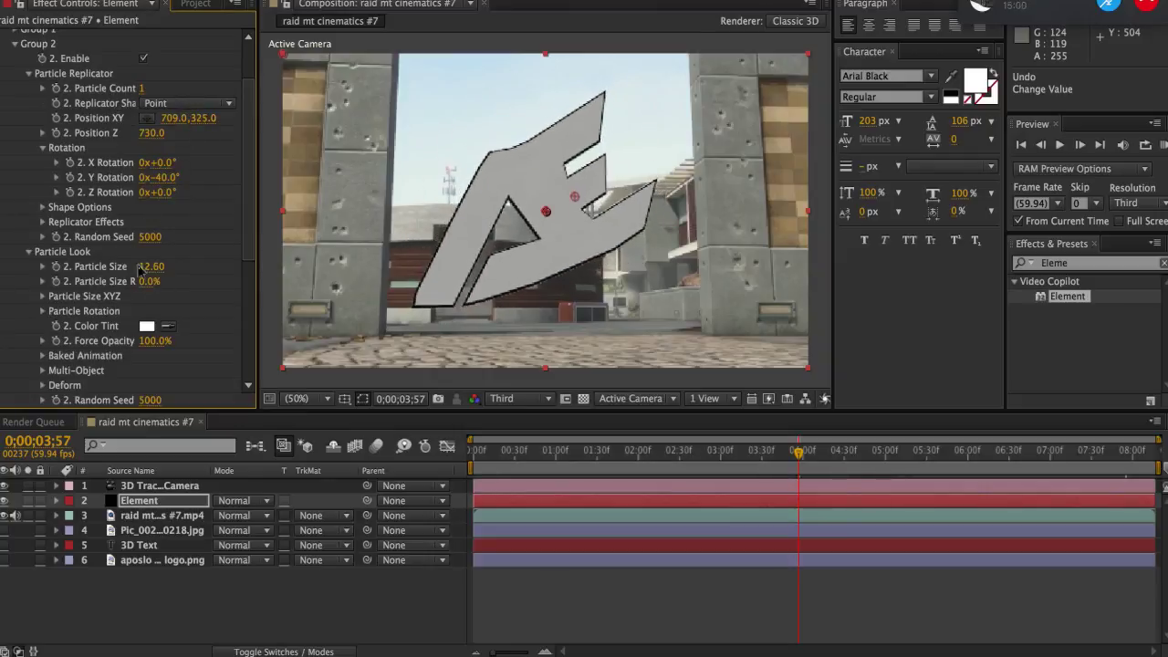
{"action": "left_click_drag", "start_coordinate": [206, 119], "coordinate": [225, 119]}
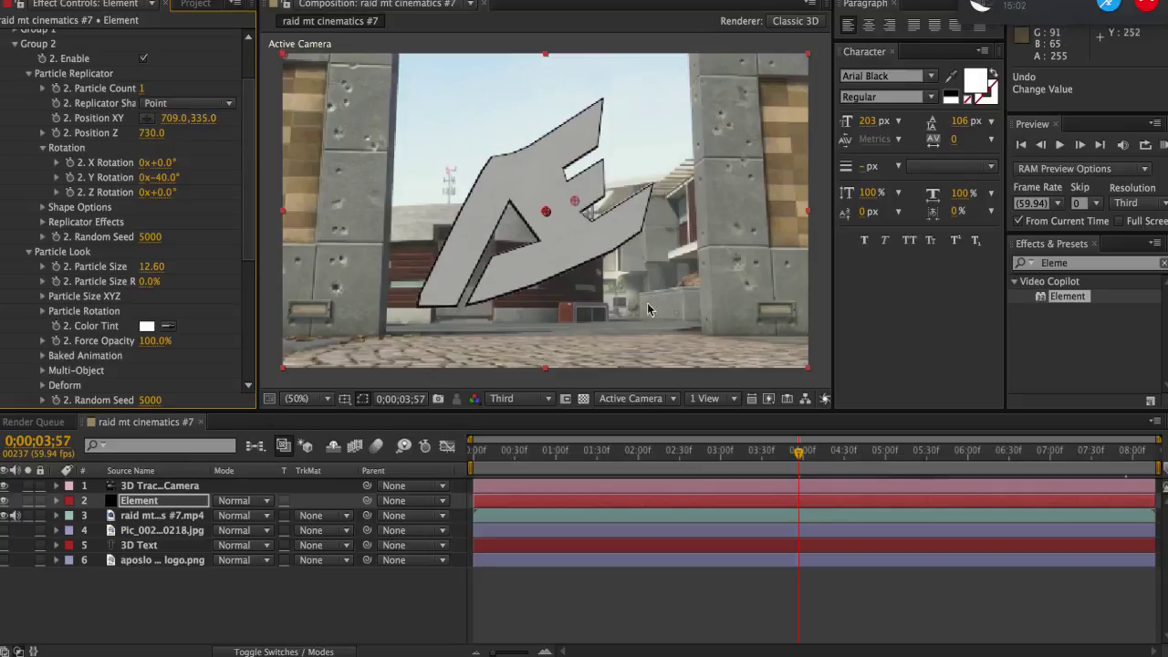
{"action": "left_click", "coordinate": [540, 398]}
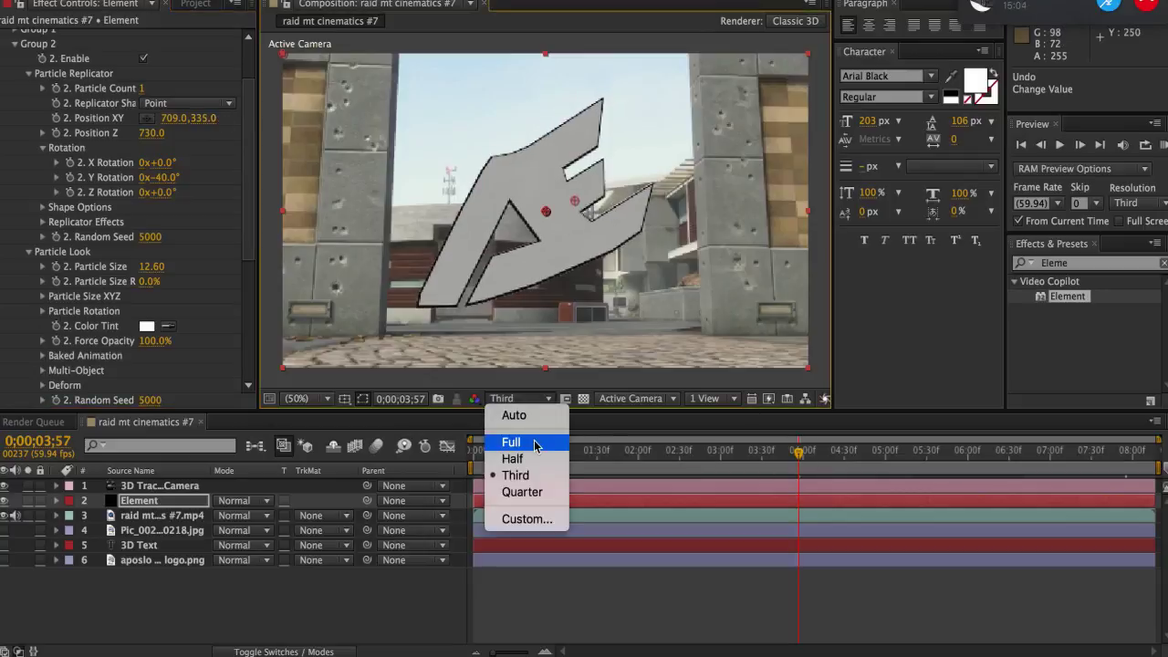
Preview at Full resolution and scrub the footage to check the logo's tracking
{"action": "left_click", "coordinate": [500, 444]}
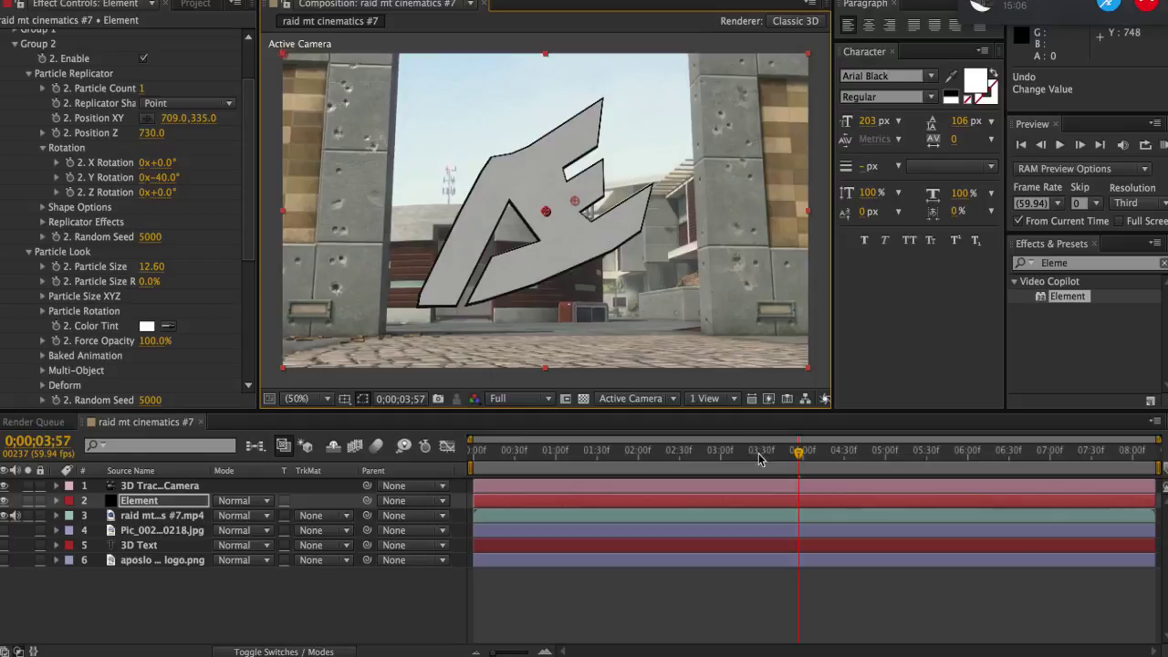
{"action": "left_click", "coordinate": [572, 456]}
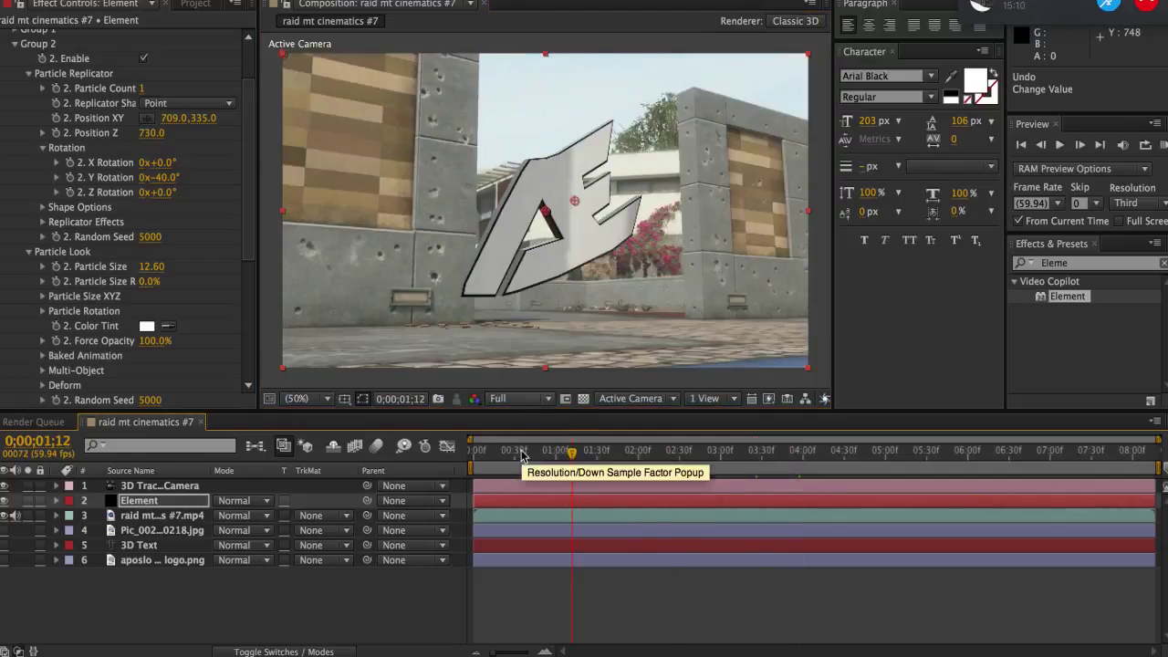
{"action": "left_click", "coordinate": [509, 450]}
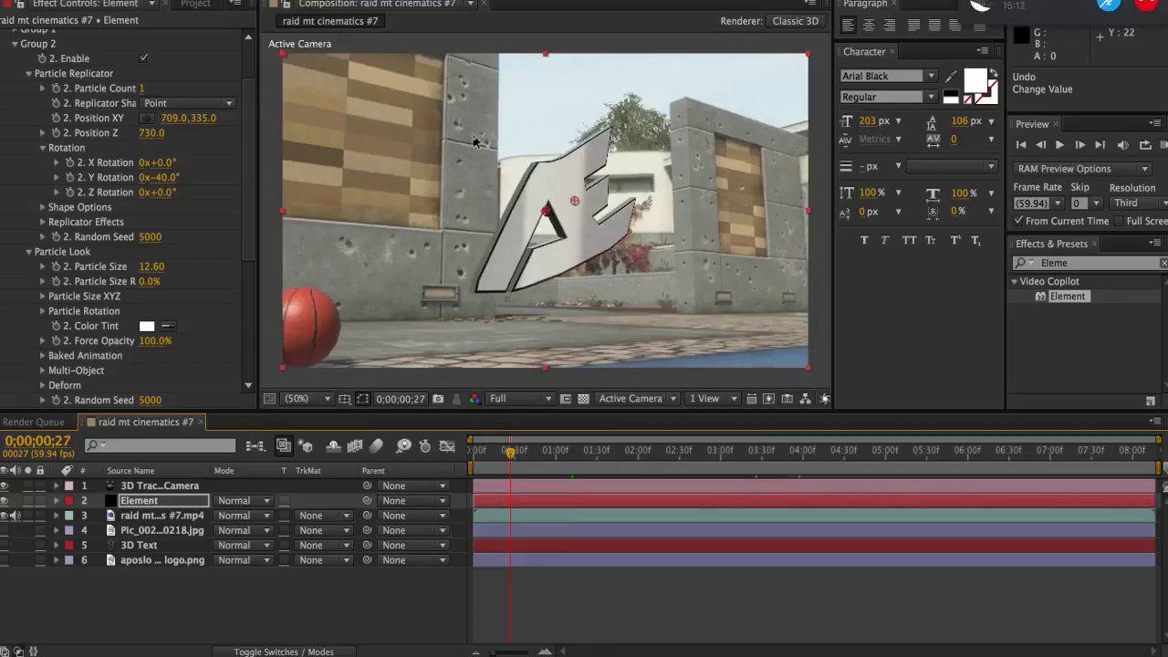
{"action": "left_click", "coordinate": [643, 452]}
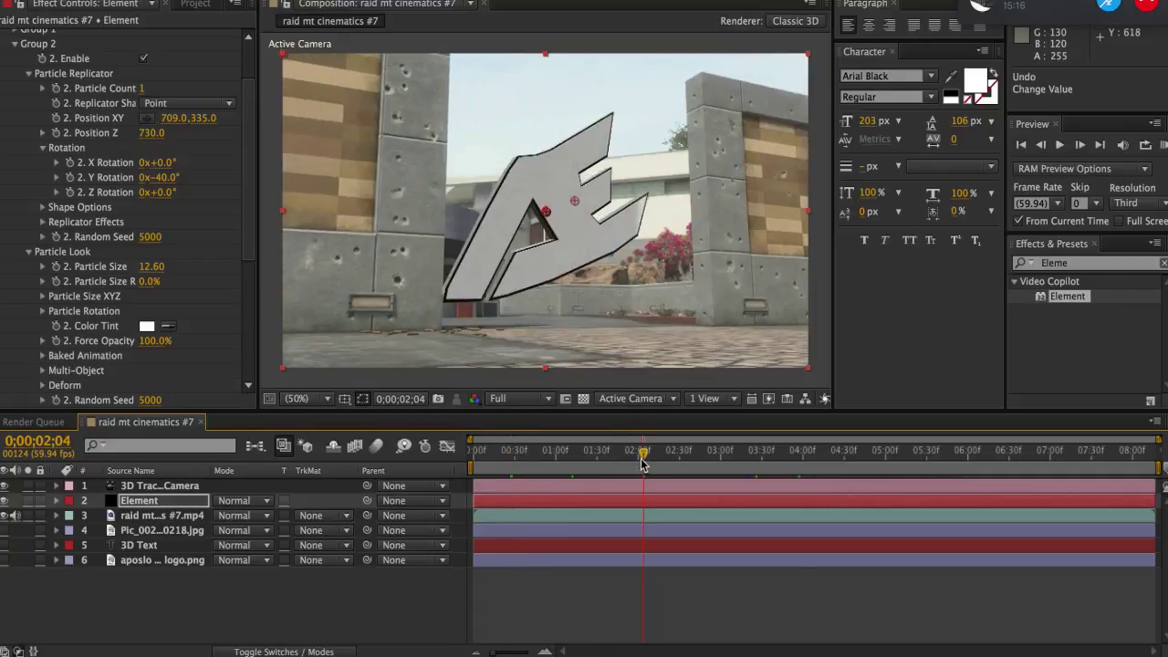
{"action": "left_click_drag", "start_coordinate": [642, 457], "coordinate": [712, 456]}
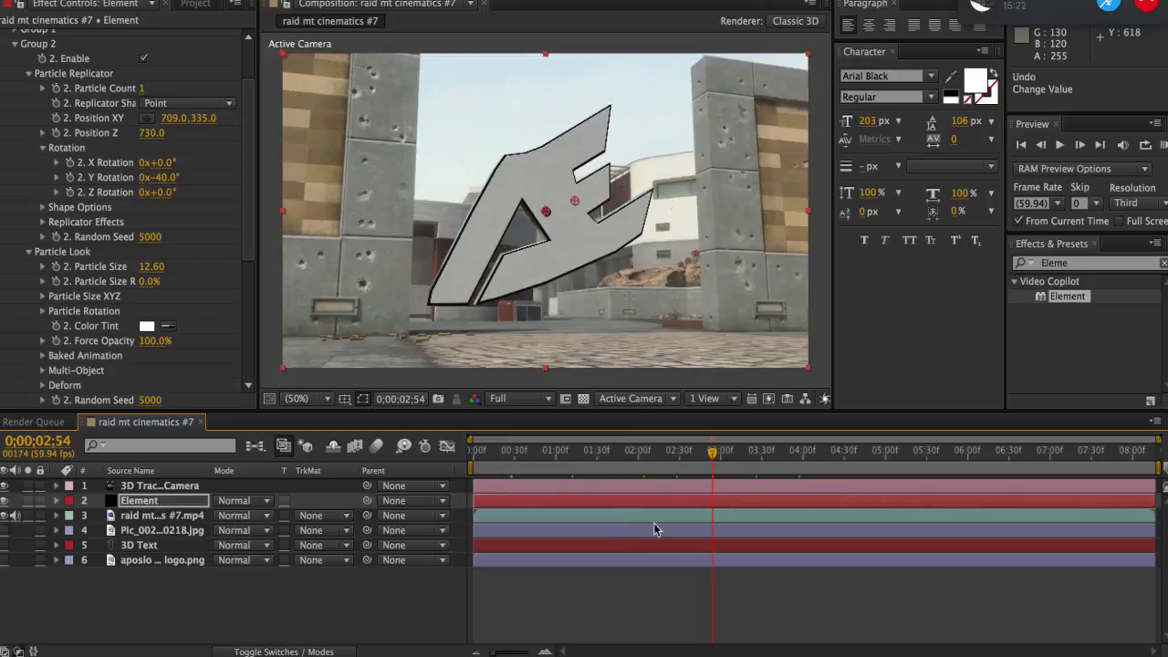
{"action": "left_click", "coordinate": [739, 452]}
{"action": "left_click_drag", "start_coordinate": [739, 452], "coordinate": [793, 451]}
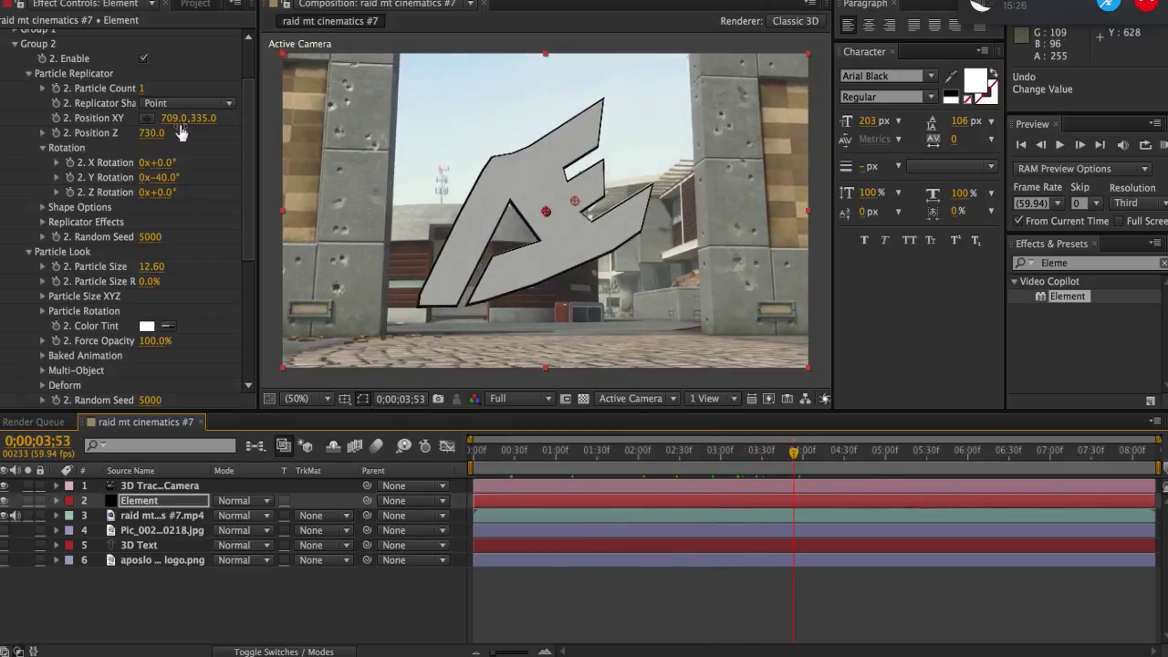
Collapse Group 2's settings and re-enable Group 1 so the 3D Text appears
{"action": "left_click", "coordinate": [30, 73]}
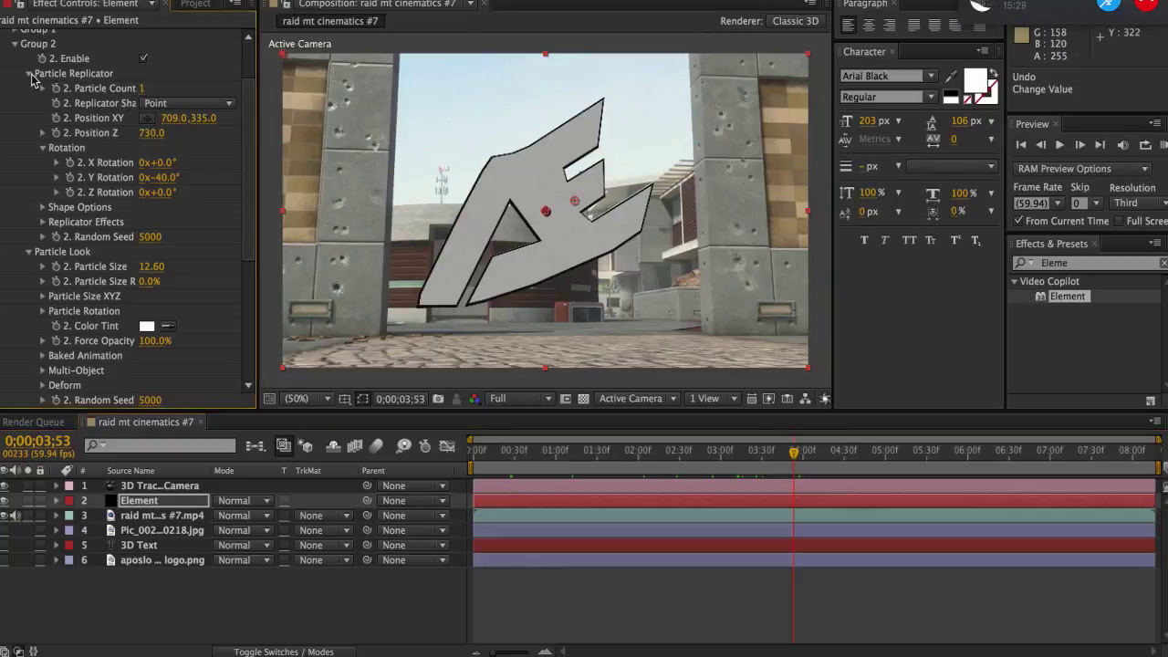
{"action": "left_click", "coordinate": [30, 88]}
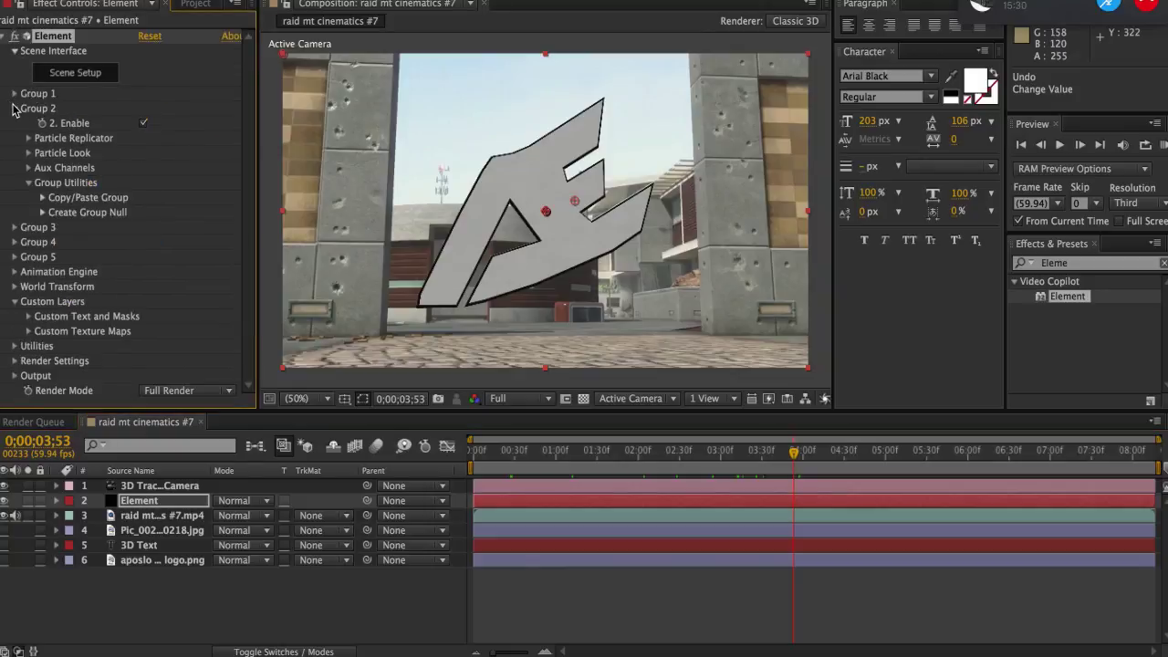
{"action": "left_click", "coordinate": [15, 108]}
{"action": "left_click", "coordinate": [15, 93]}
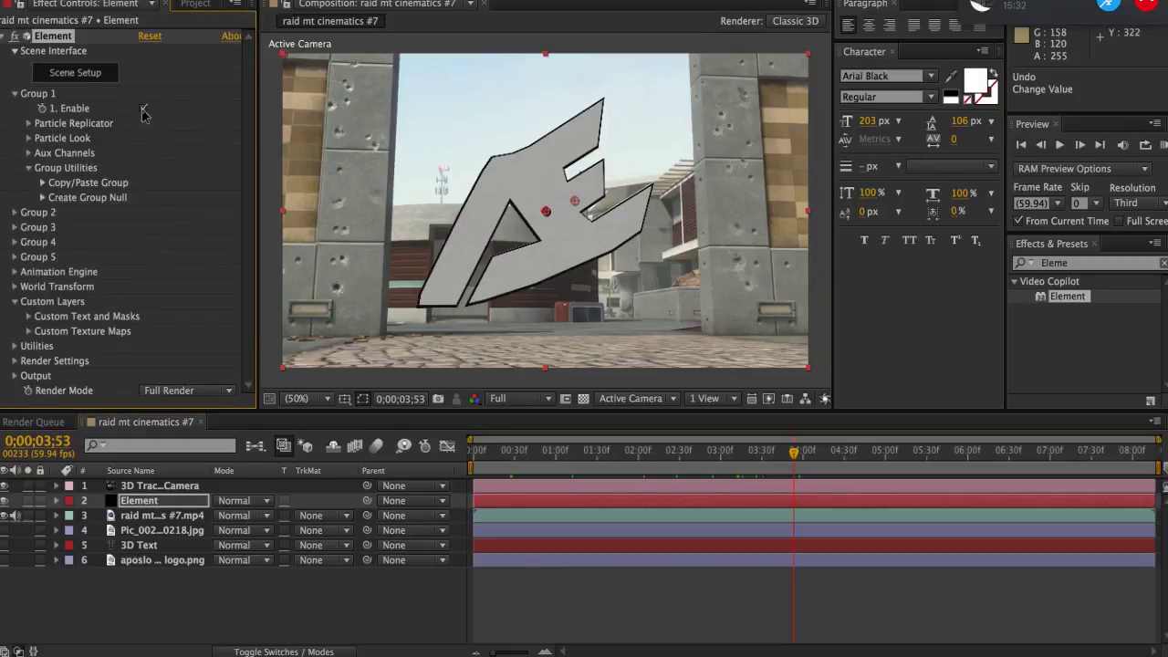
{"action": "left_click", "coordinate": [143, 109]}
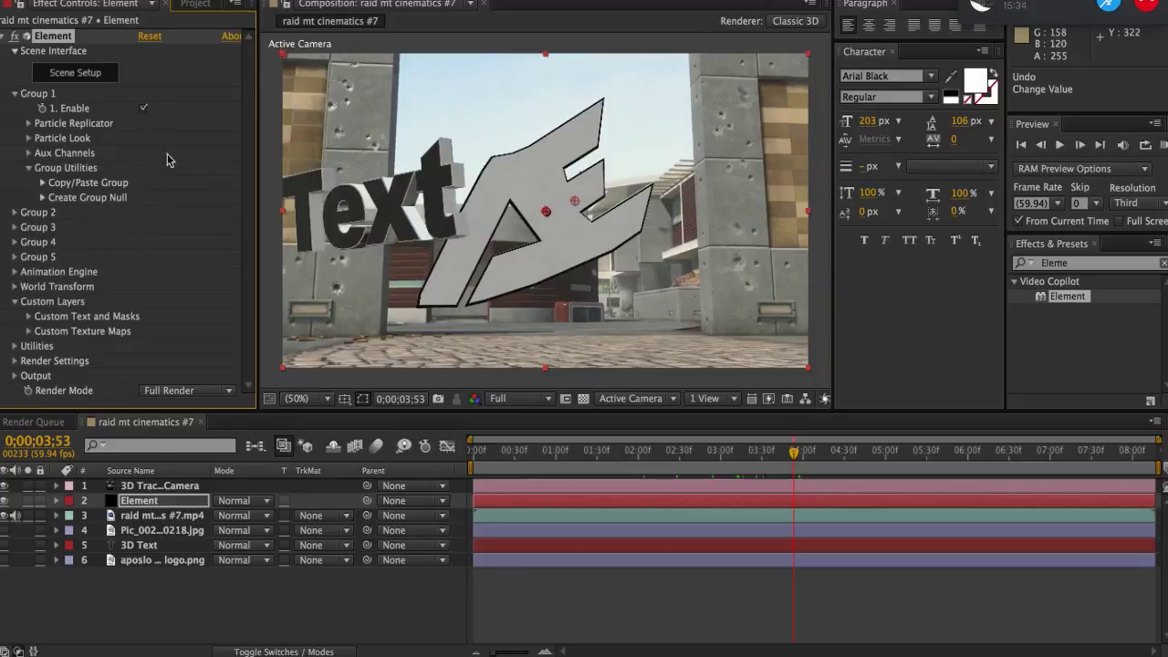
Copy Group 2's Position Z value of 730 into Group 1's Position Z
{"action": "left_click", "coordinate": [15, 213]}
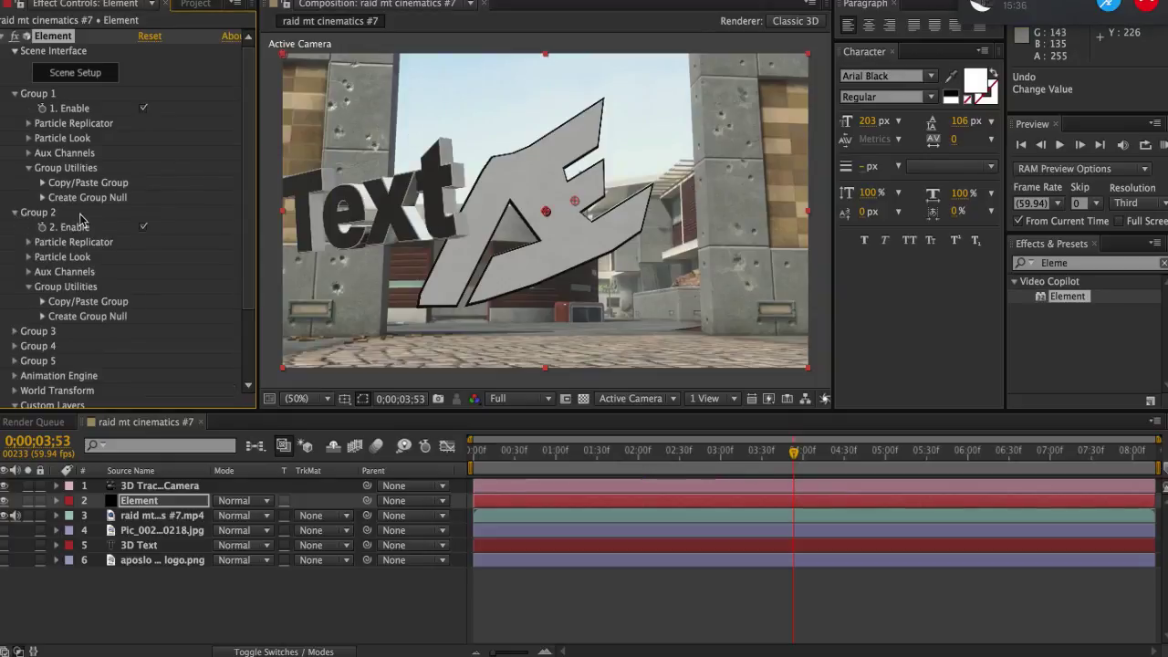
{"action": "left_click", "coordinate": [28, 241]}
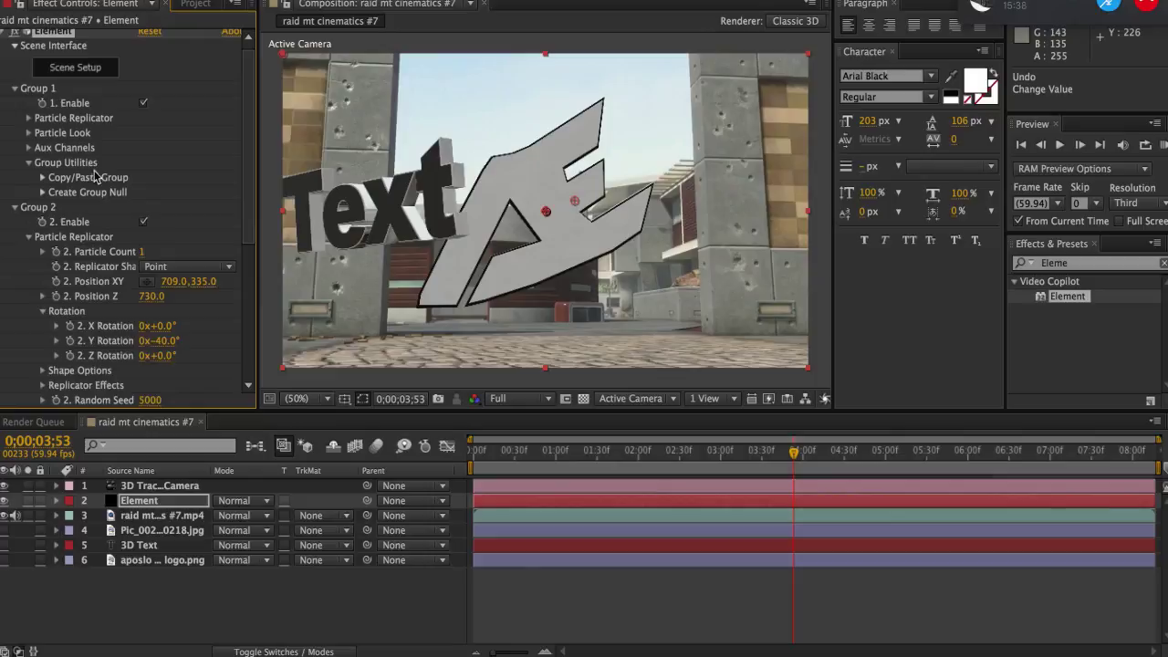
{"action": "left_click", "coordinate": [28, 119]}
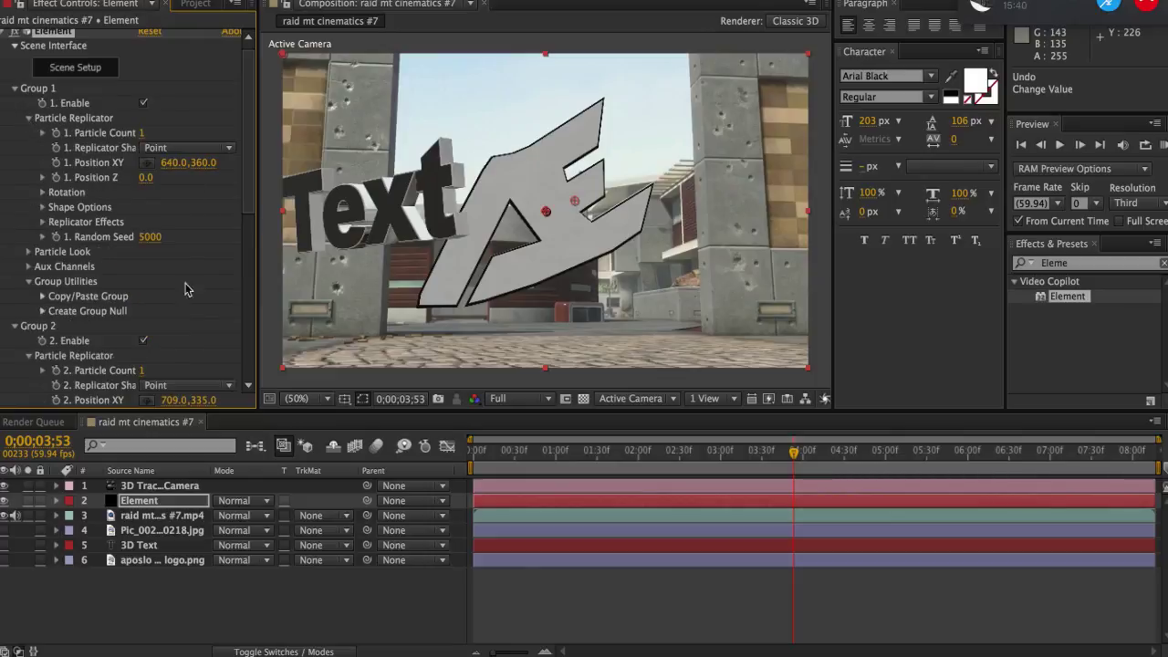
{"action": "left_click_drag", "start_coordinate": [245, 205], "coordinate": [246, 233]}
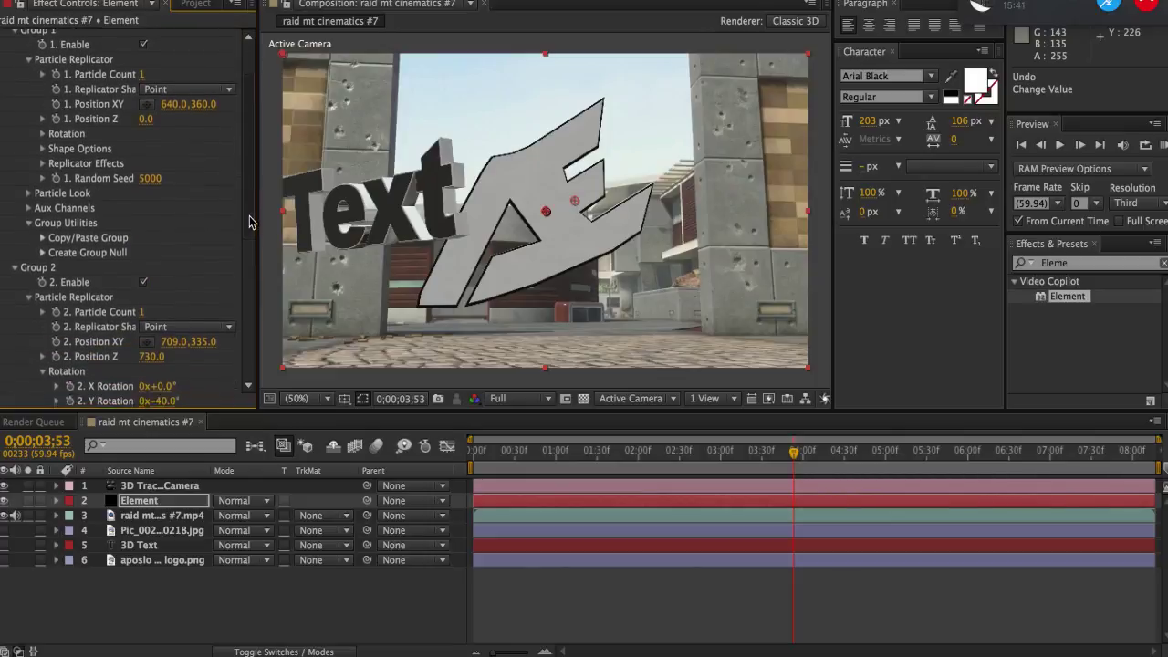
{"action": "left_click", "coordinate": [150, 352]}
{"action": "key", "text": "ctrl+c"}
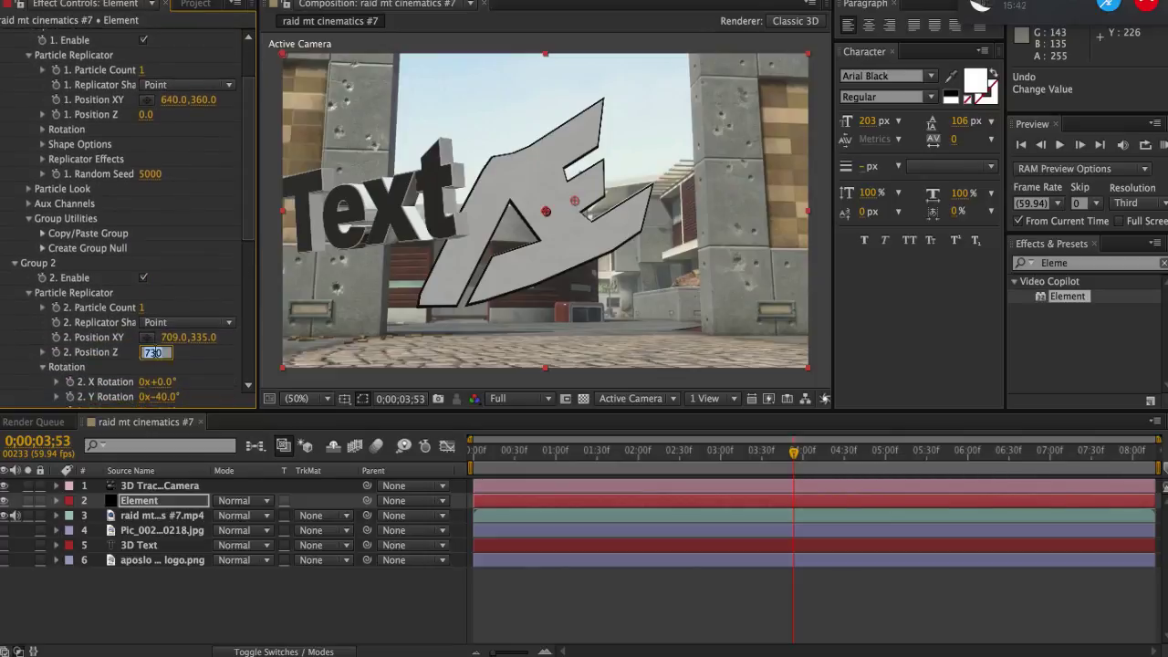
{"action": "left_click", "coordinate": [145, 114]}
{"action": "key", "text": "ctrl+v"}
{"action": "key", "text": "Return"}
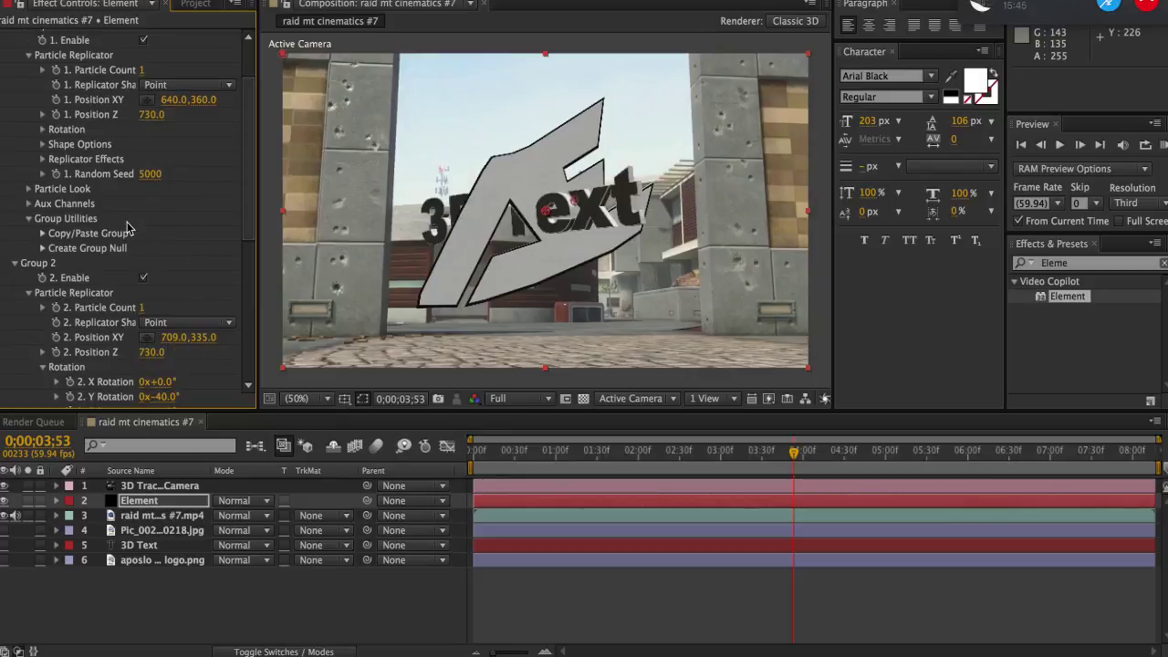
Set Group 1's Y Rotation to −40° and pull its depth in to about 610
{"action": "left_click", "coordinate": [43, 129]}
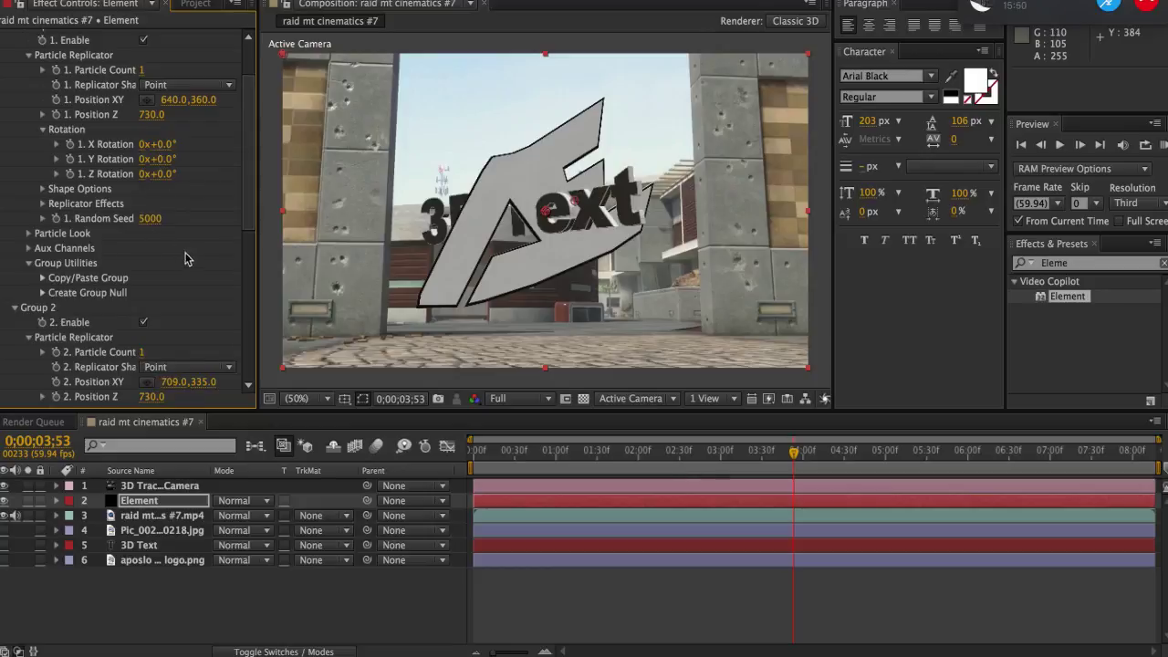
{"action": "scroll", "coordinate": [252, 169], "scroll_direction": "up", "scroll_amount": 2}
{"action": "scroll", "coordinate": [251, 170], "scroll_direction": "down", "scroll_amount": 5}
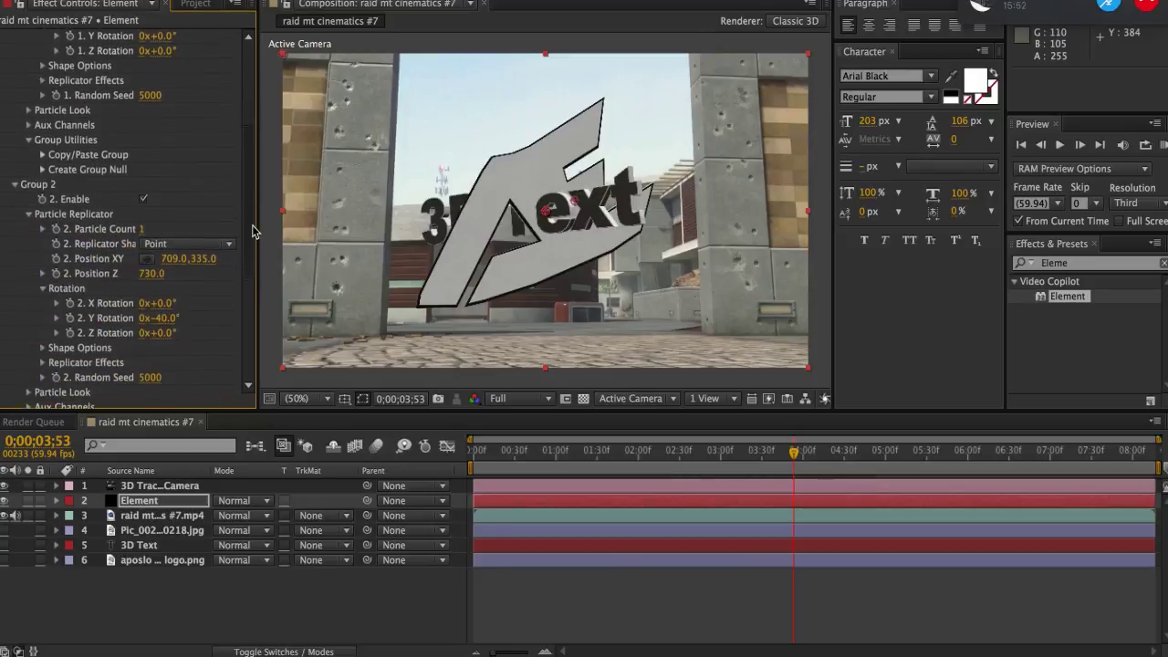
{"action": "scroll", "coordinate": [173, 168], "scroll_direction": "up", "scroll_amount": 5}
{"action": "left_click", "coordinate": [172, 166]}
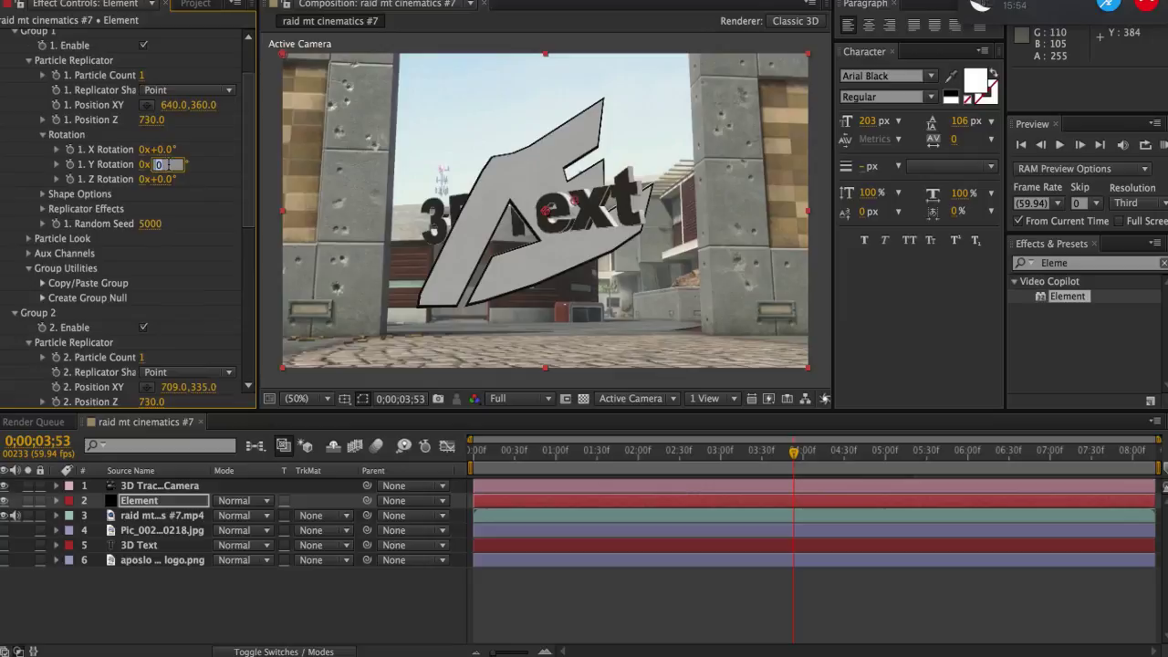
{"action": "type", "text": "40"}
{"action": "key", "text": "Return"}
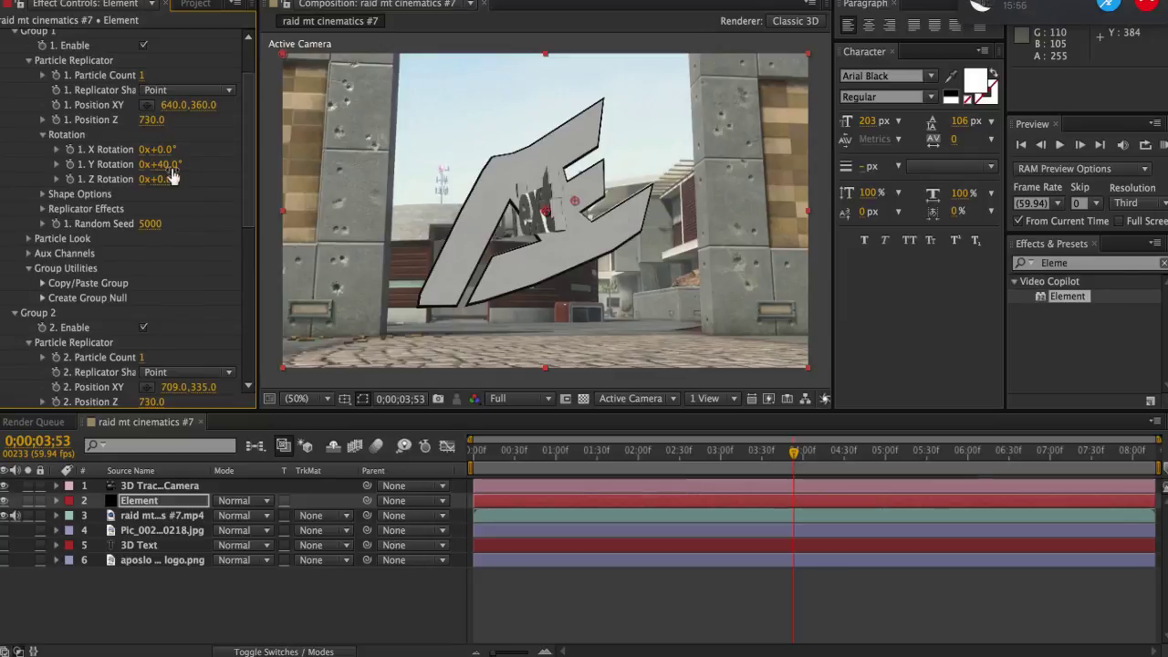
{"action": "left_click", "coordinate": [166, 164]}
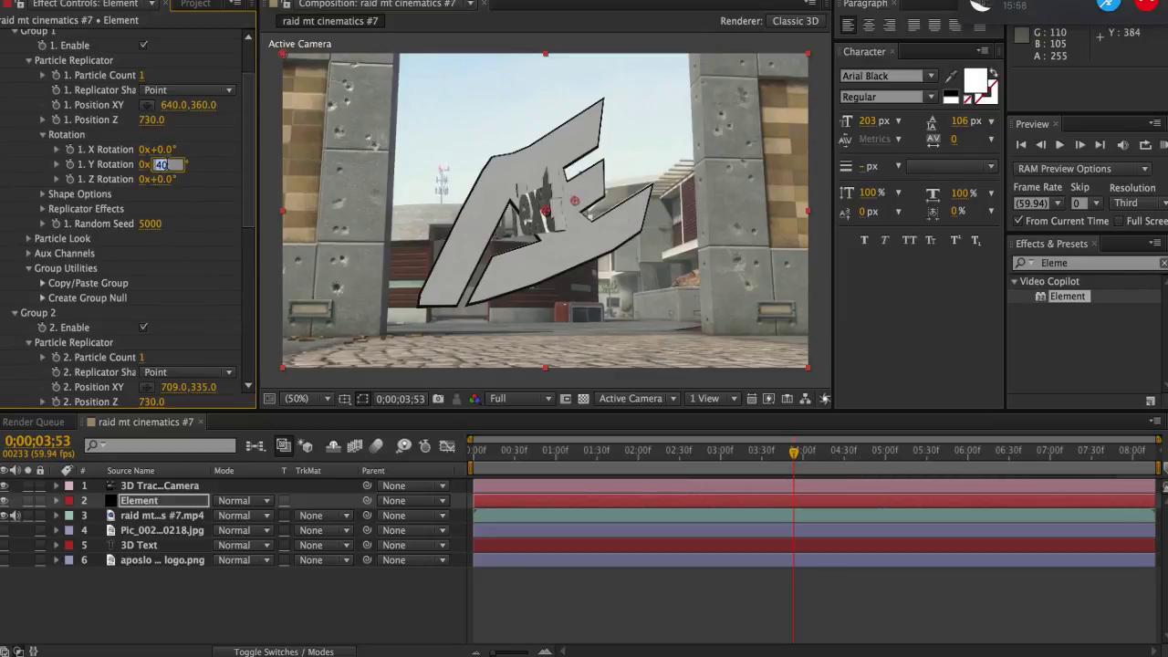
{"action": "type", "text": "-40"}
{"action": "key", "text": "Return"}
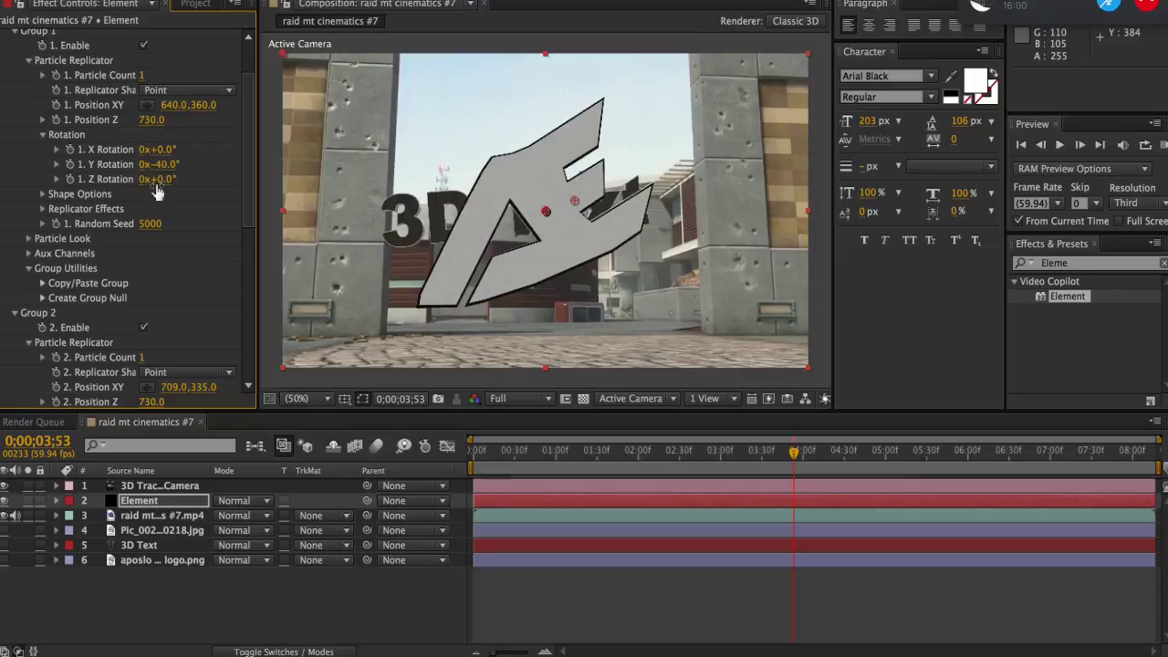
{"action": "left_click_drag", "start_coordinate": [153, 119], "coordinate": [148, 119]}
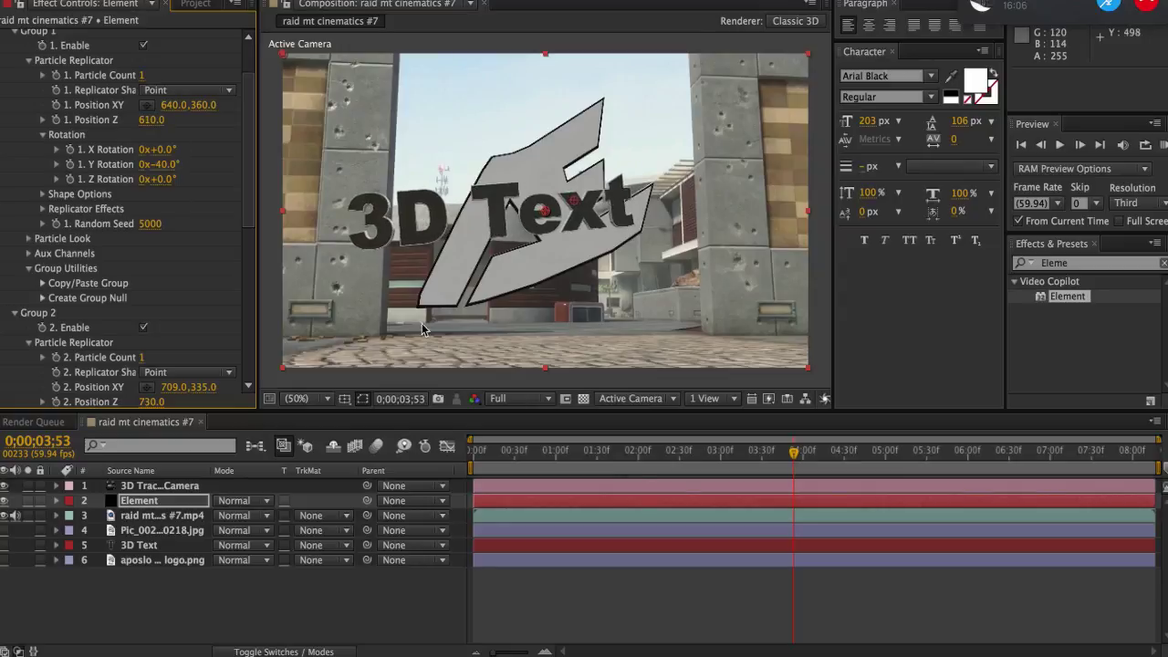
Drop the preview to Half resolution and tilt the 3D Text to X Rotation −8°
{"action": "left_click", "coordinate": [535, 399]}
{"action": "left_click", "coordinate": [511, 450]}
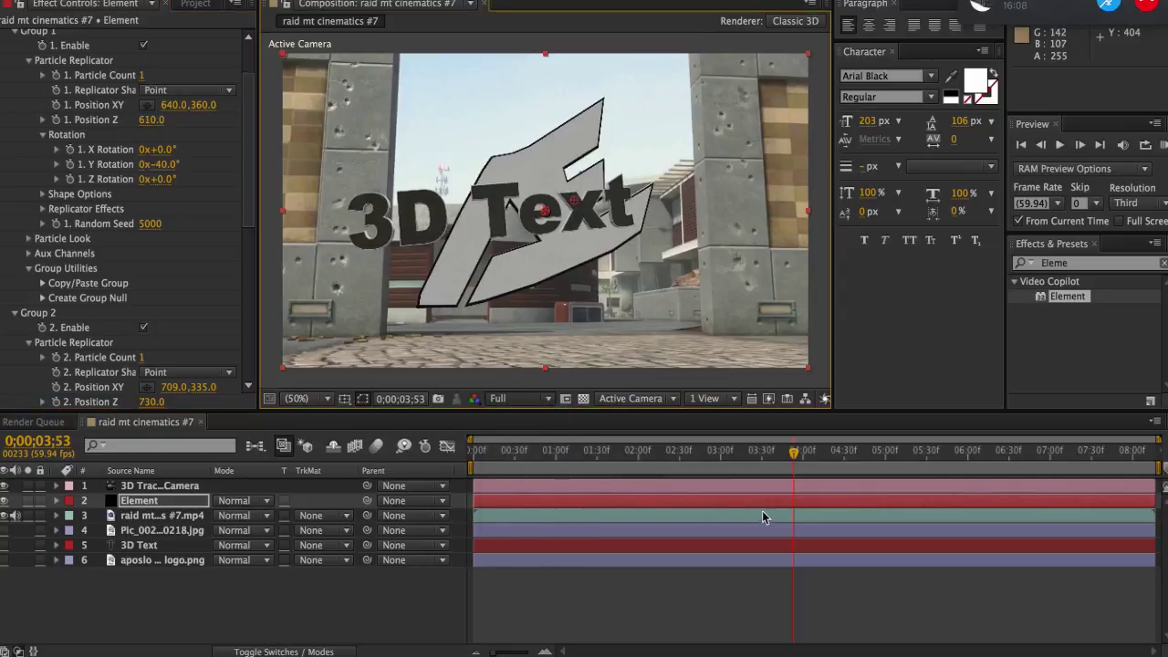
{"action": "key", "text": "End"}
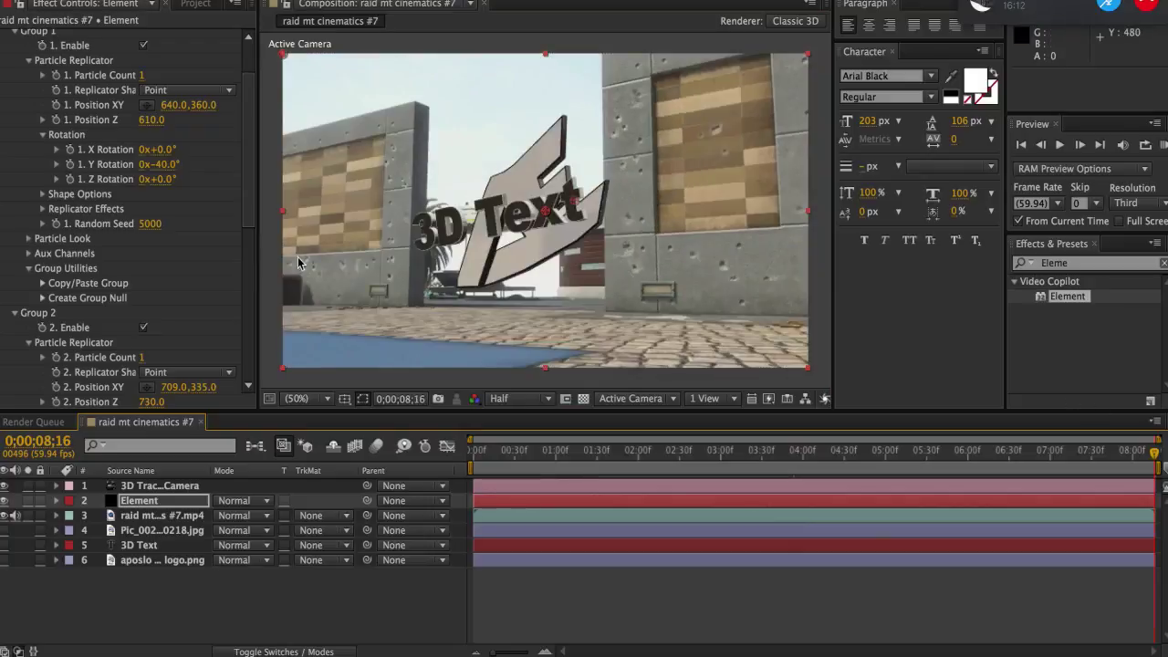
{"action": "mouse_move", "coordinate": [164, 151]}
{"action": "left_mouse_down"}
{"action": "mouse_move", "coordinate": [183, 150]}
{"action": "mouse_move", "coordinate": [158, 149]}
{"action": "left_mouse_up"}
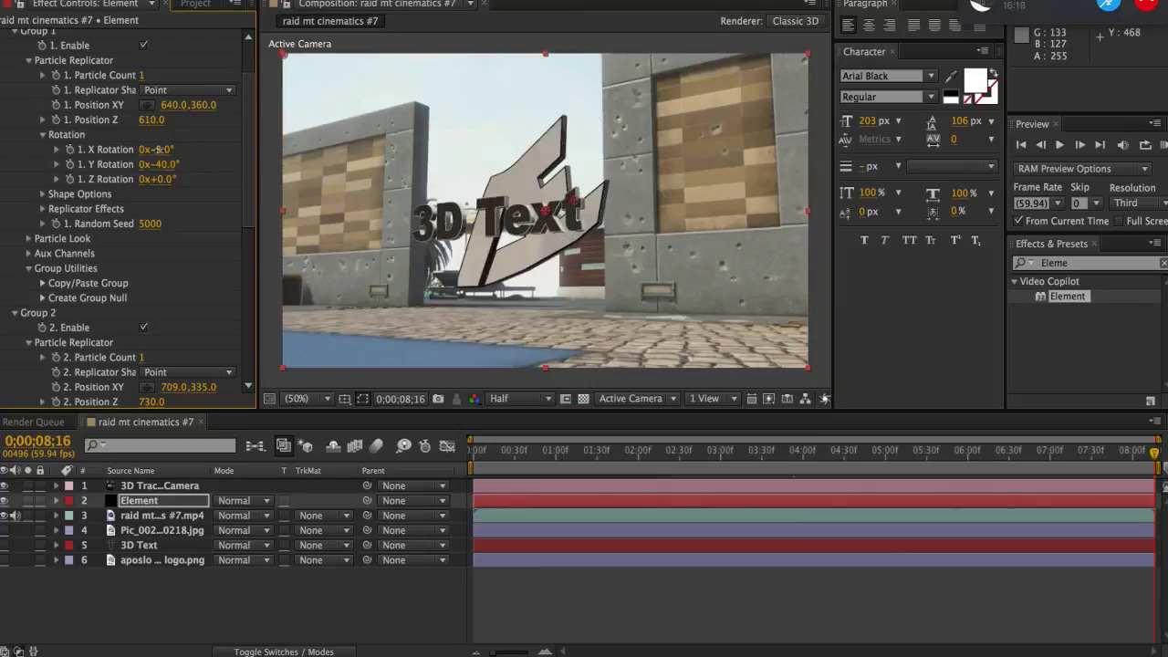
At 4;42, slide the 3D Text to Position XY 841,360 across the logo
{"action": "left_click", "coordinate": [891, 452]}
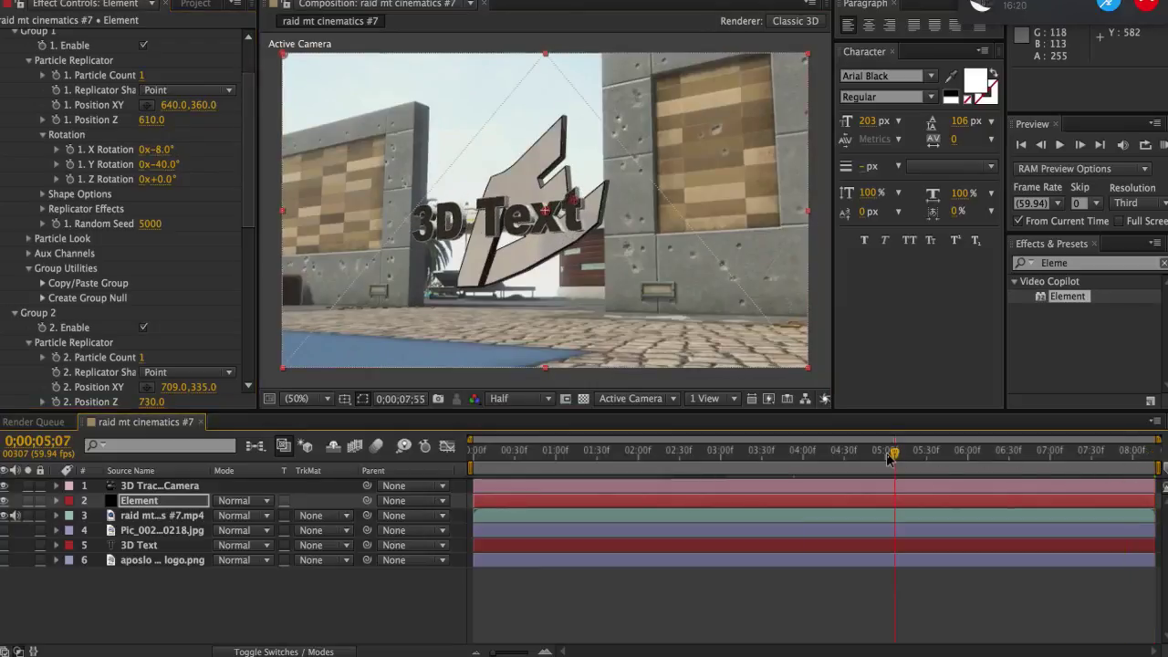
{"action": "left_click_drag", "start_coordinate": [891, 454], "coordinate": [861, 453]}
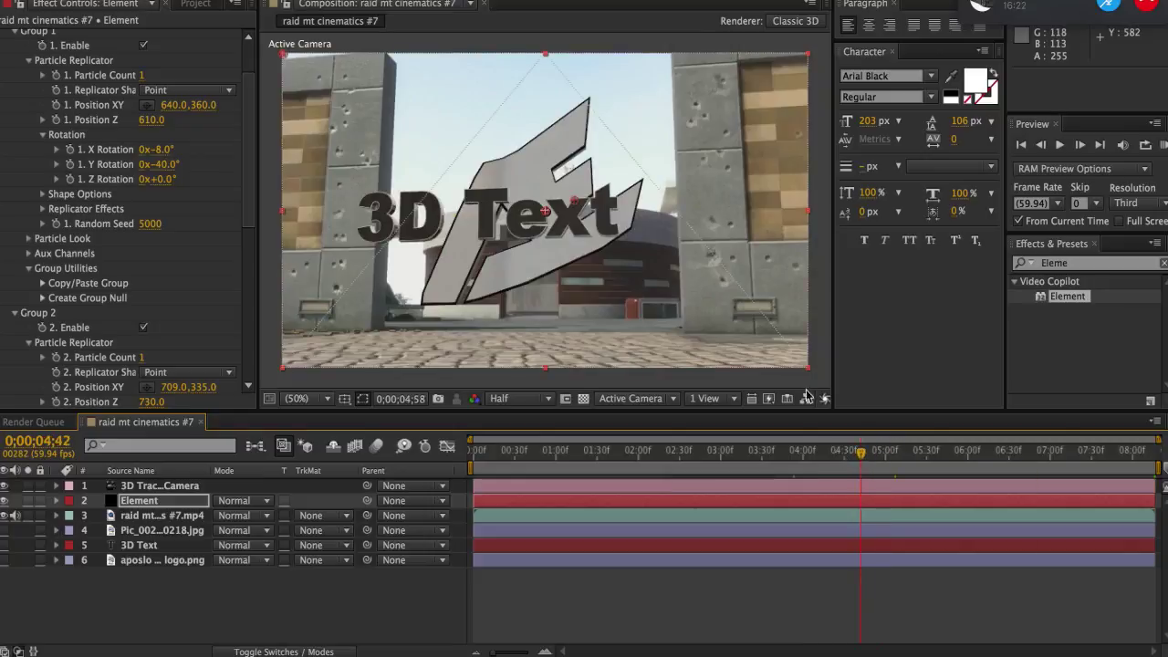
{"action": "left_click_drag", "start_coordinate": [203, 106], "coordinate": [320, 106]}
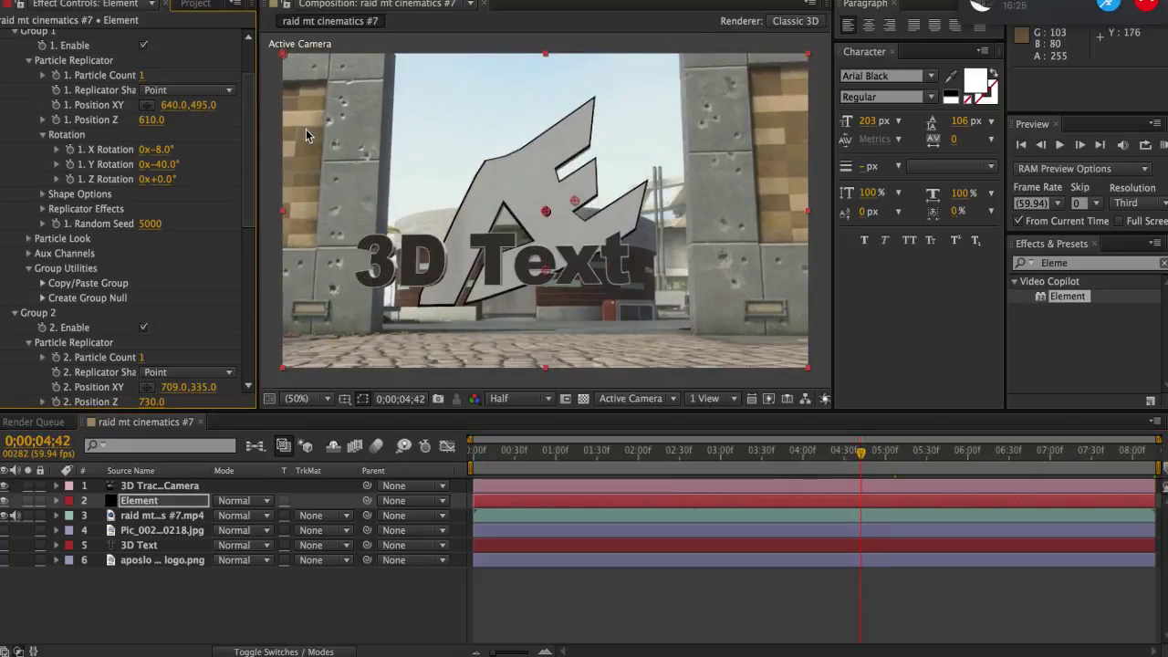
{"action": "key", "text": "super+z"}
{"action": "key", "text": "super+z"}
{"action": "key", "text": "super+z"}
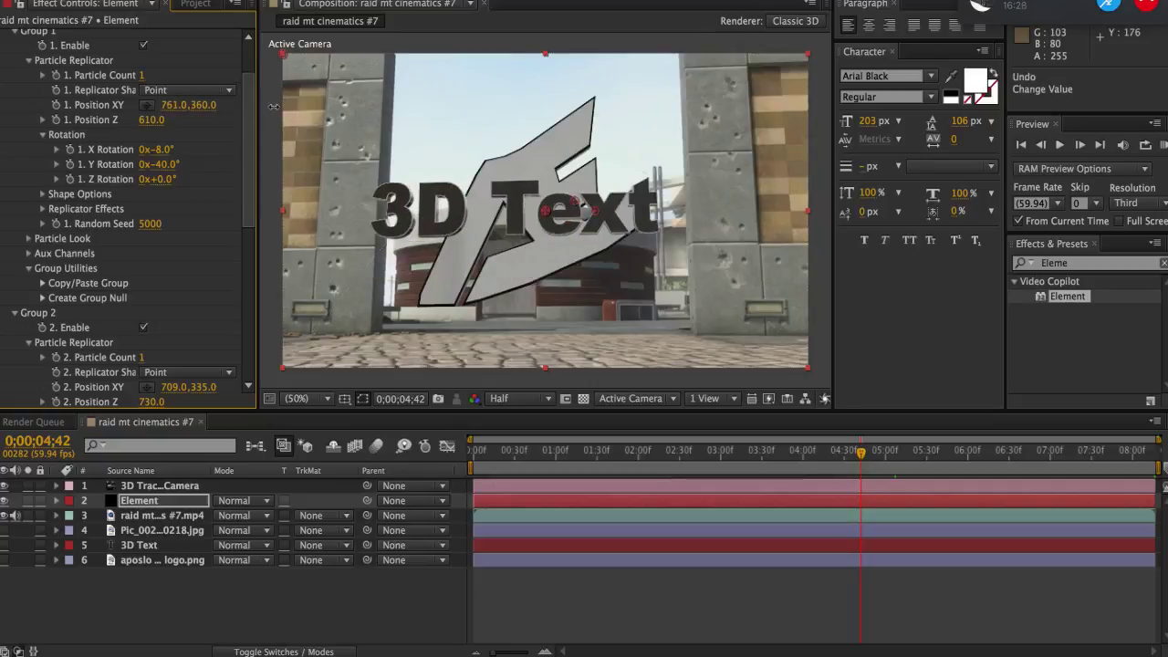
{"action": "left_click_drag", "start_coordinate": [273, 106], "coordinate": [338, 105]}
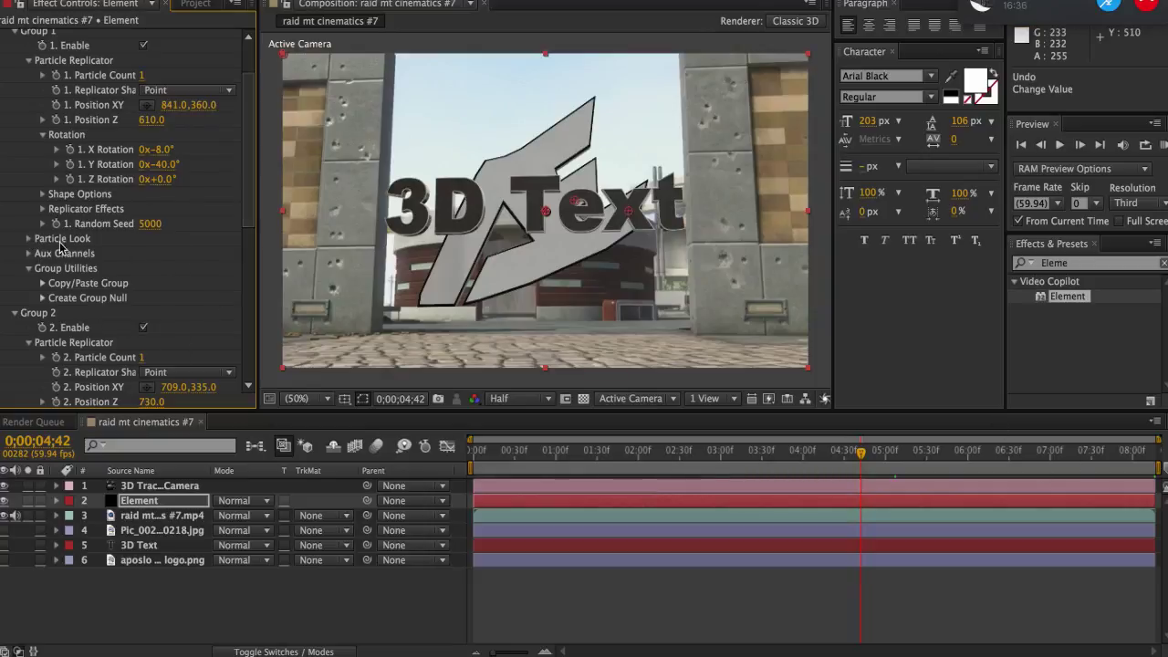
Set the 3D Text's Particle Size to 8 in Particle Look
{"action": "left_click", "coordinate": [29, 239]}
{"action": "left_click", "coordinate": [28, 239]}
{"action": "left_click", "coordinate": [28, 239]}
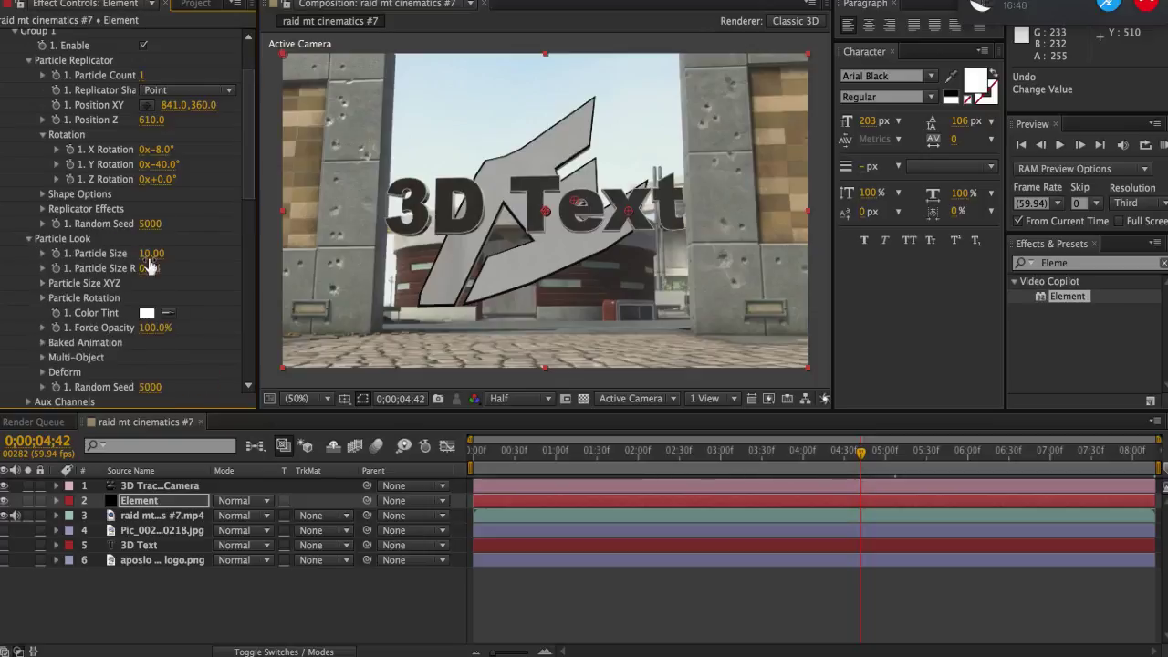
{"action": "left_click", "coordinate": [148, 253]}
{"action": "type", "text": "7"}
{"action": "key", "text": "Return"}
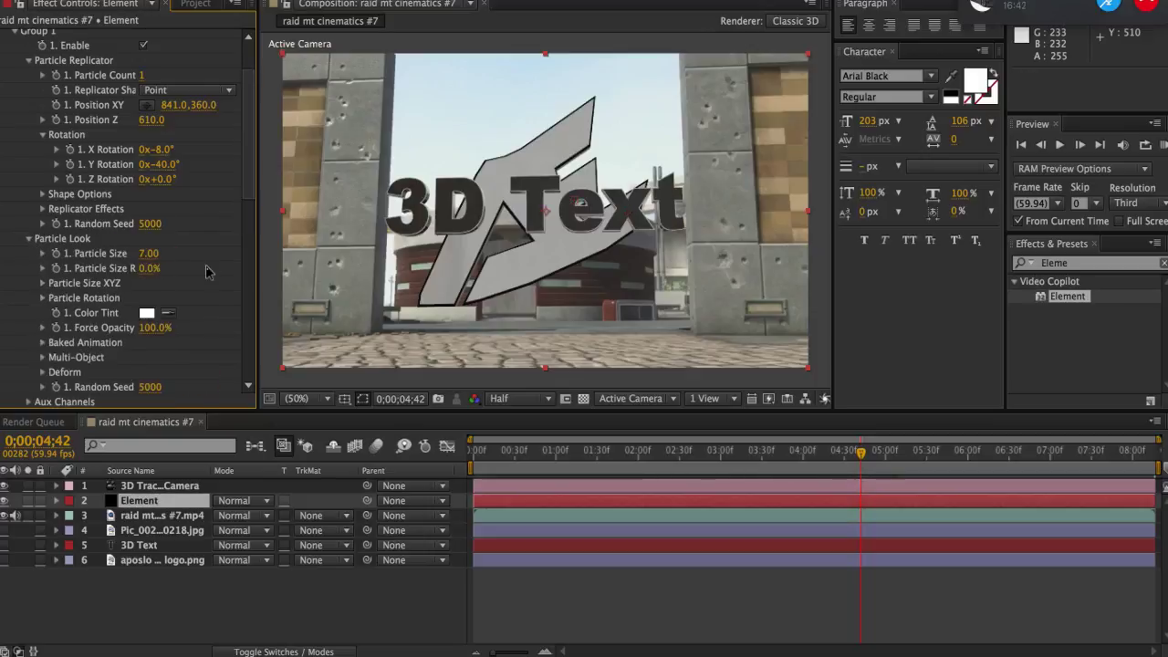
{"action": "left_click", "coordinate": [149, 253]}
{"action": "type", "text": "8"}
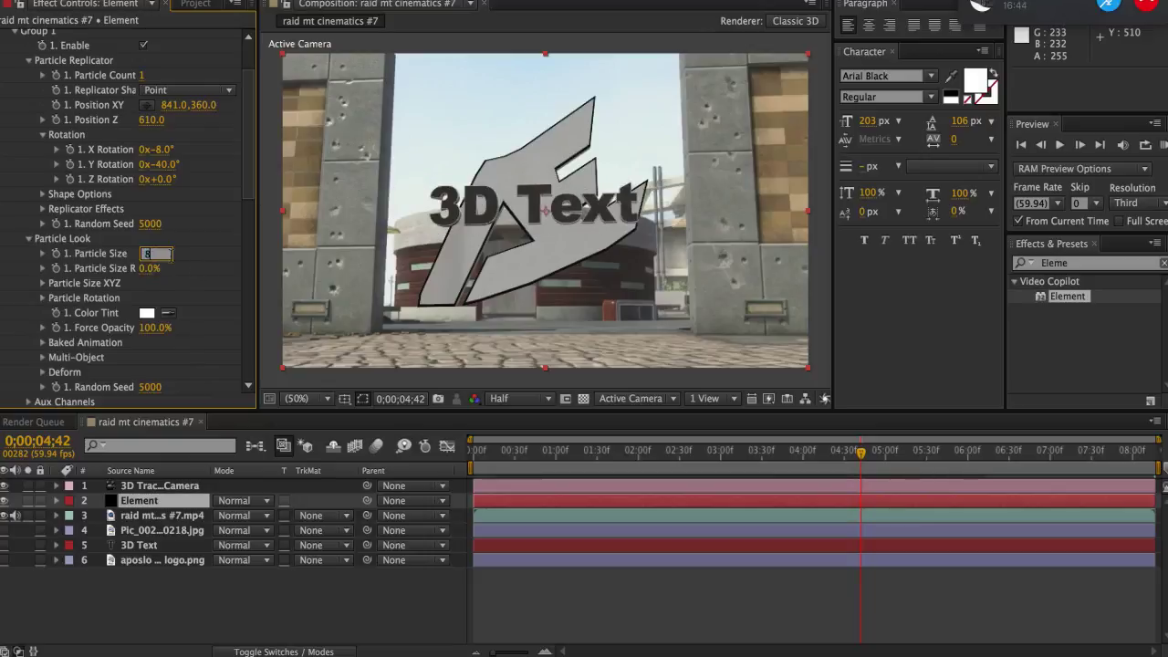
{"action": "key", "text": "Return"}
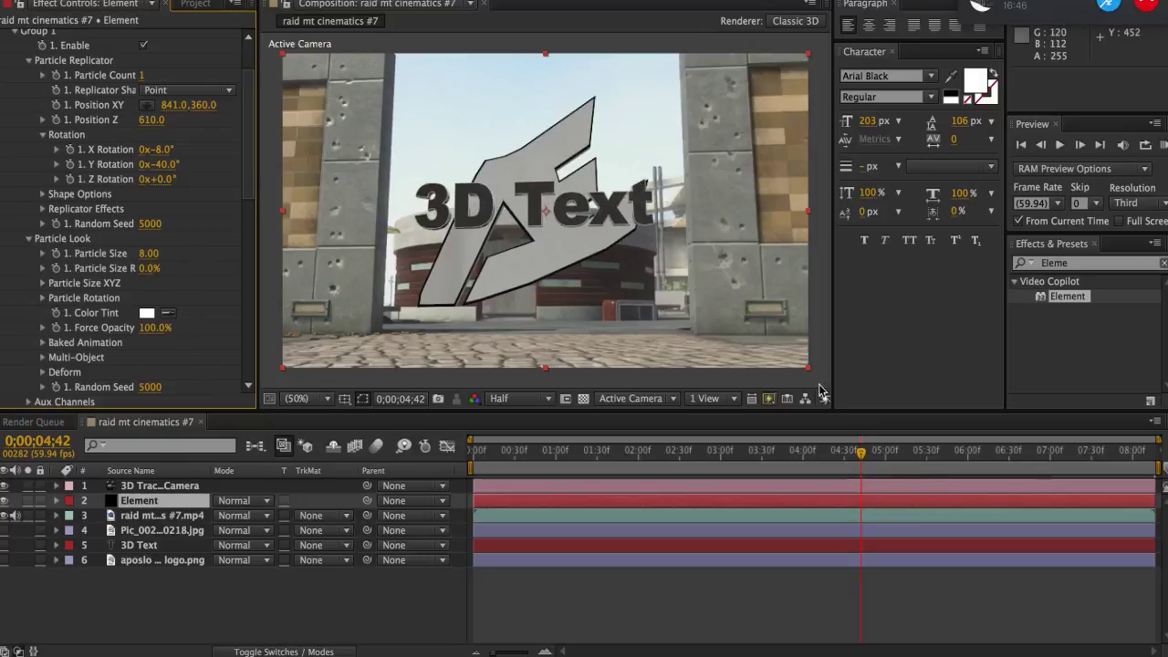
Check the text-logo alignment at several frames, ending near 4;37
{"action": "left_click", "coordinate": [801, 452]}
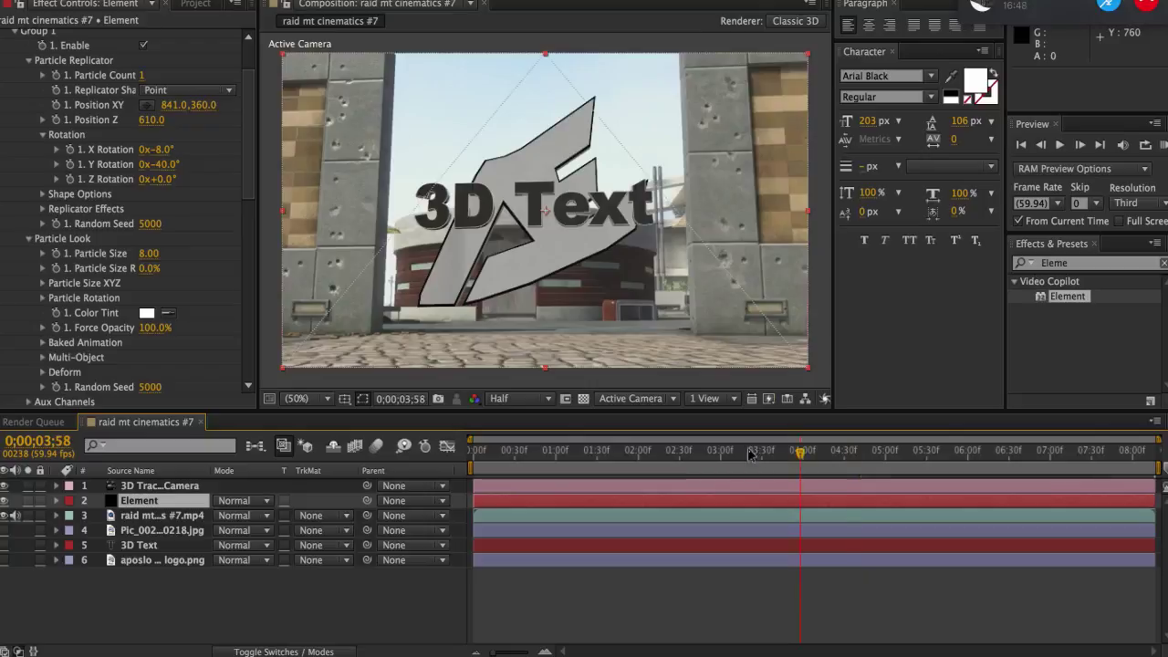
{"action": "left_click", "coordinate": [671, 454]}
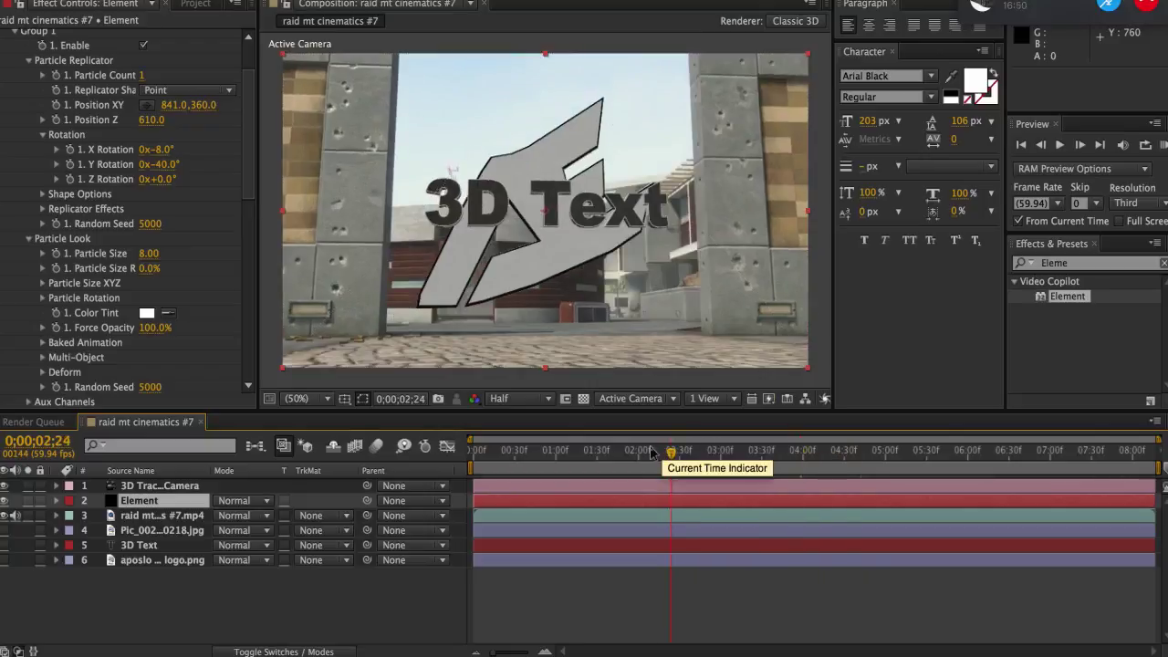
{"action": "left_click", "coordinate": [613, 452]}
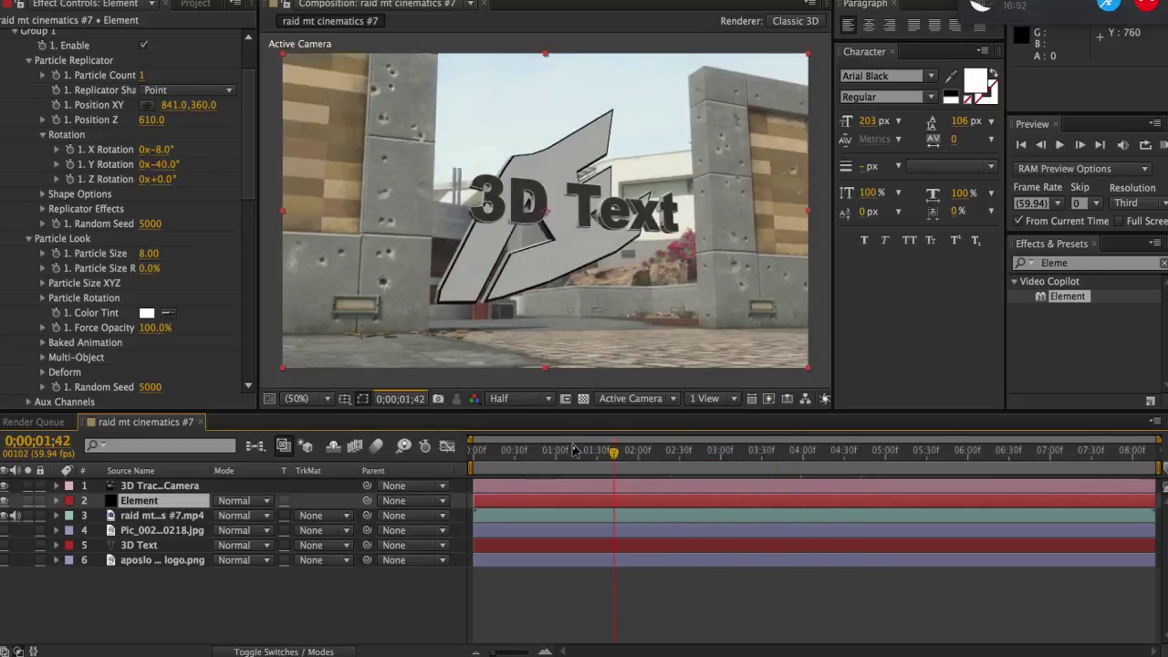
{"action": "left_click", "coordinate": [568, 452]}
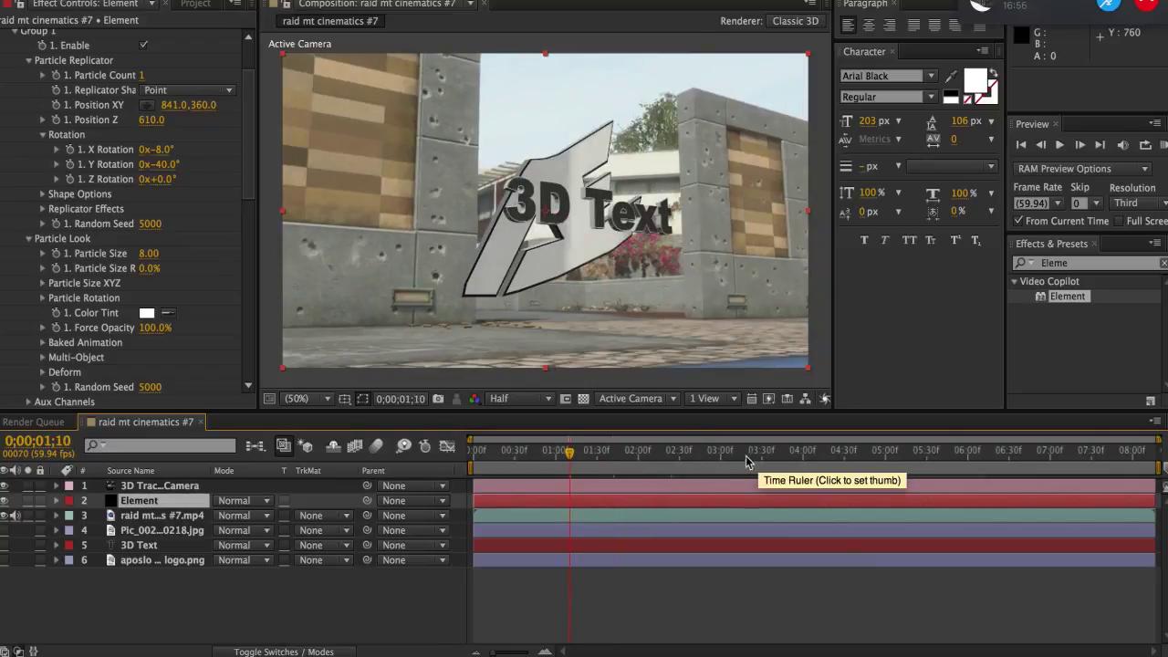
{"action": "left_click", "coordinate": [801, 452]}
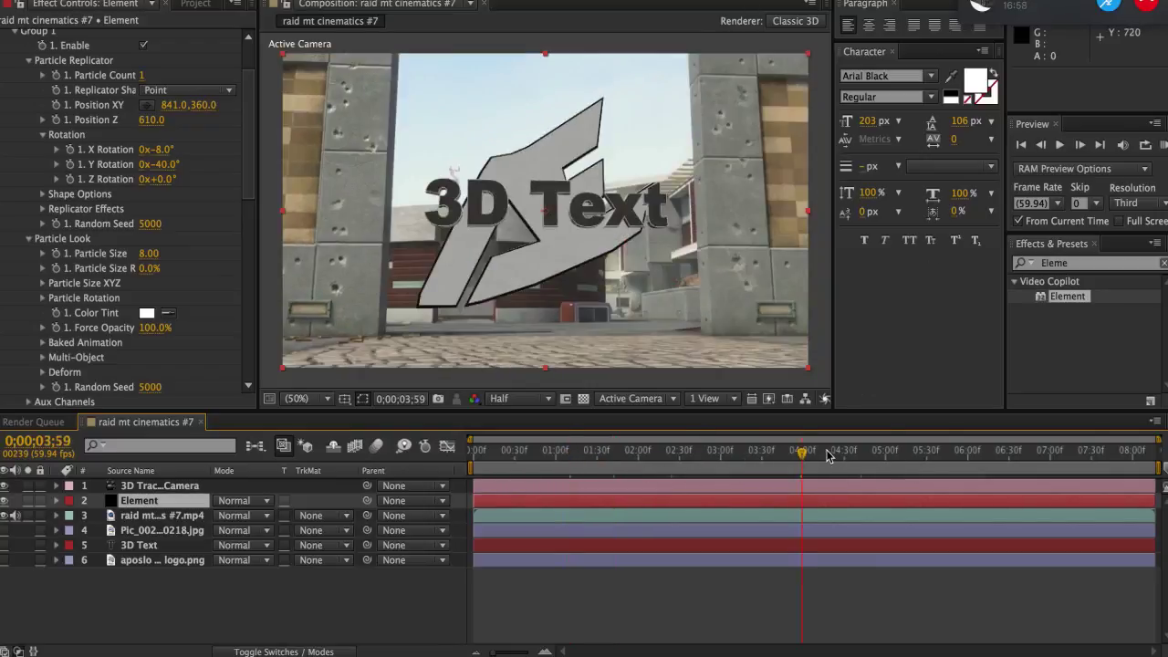
{"action": "left_click", "coordinate": [853, 453]}
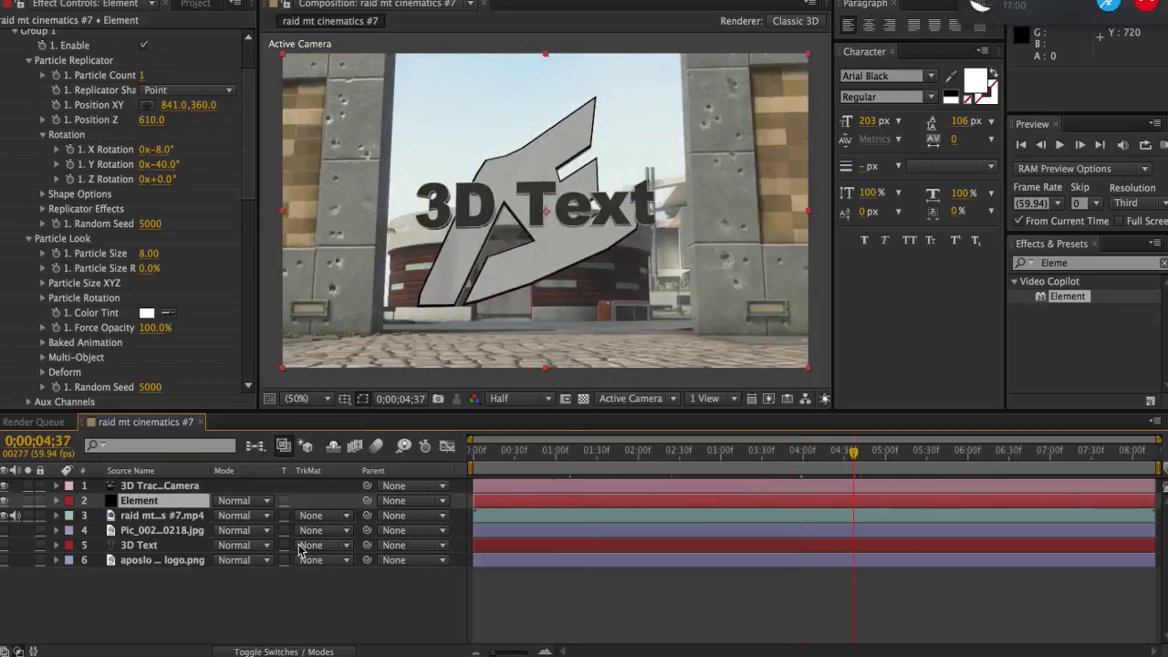
Collapse the Element effect settings in Effect Controls
{"action": "right_click", "coordinate": [275, 625]}
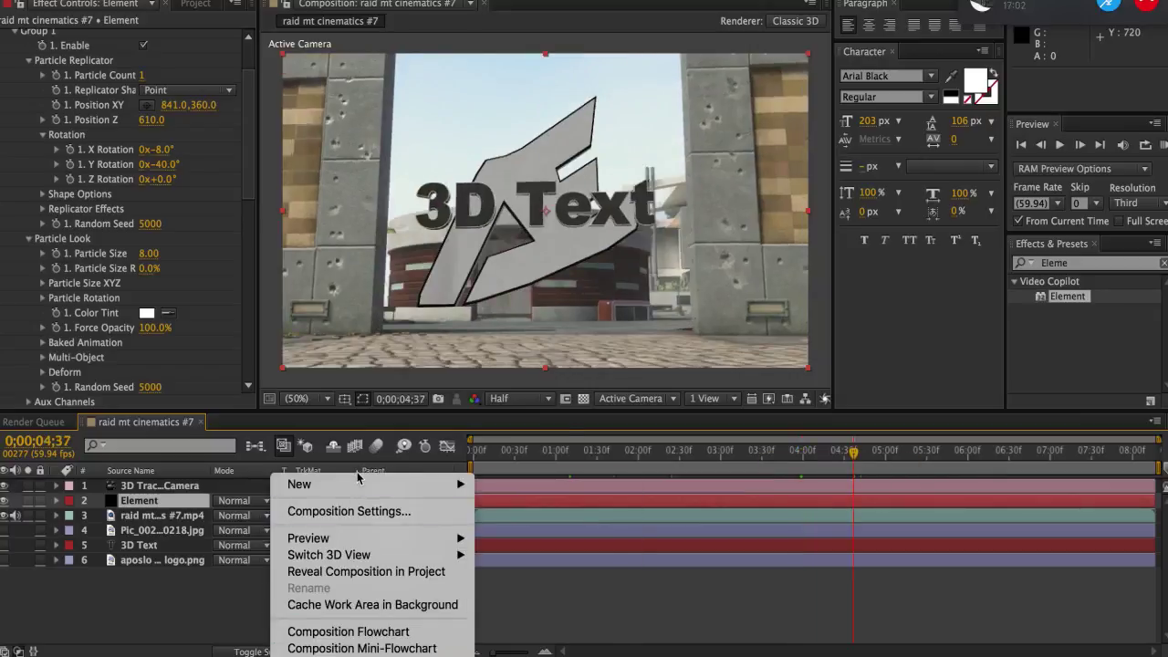
{"action": "left_click", "coordinate": [185, 612]}
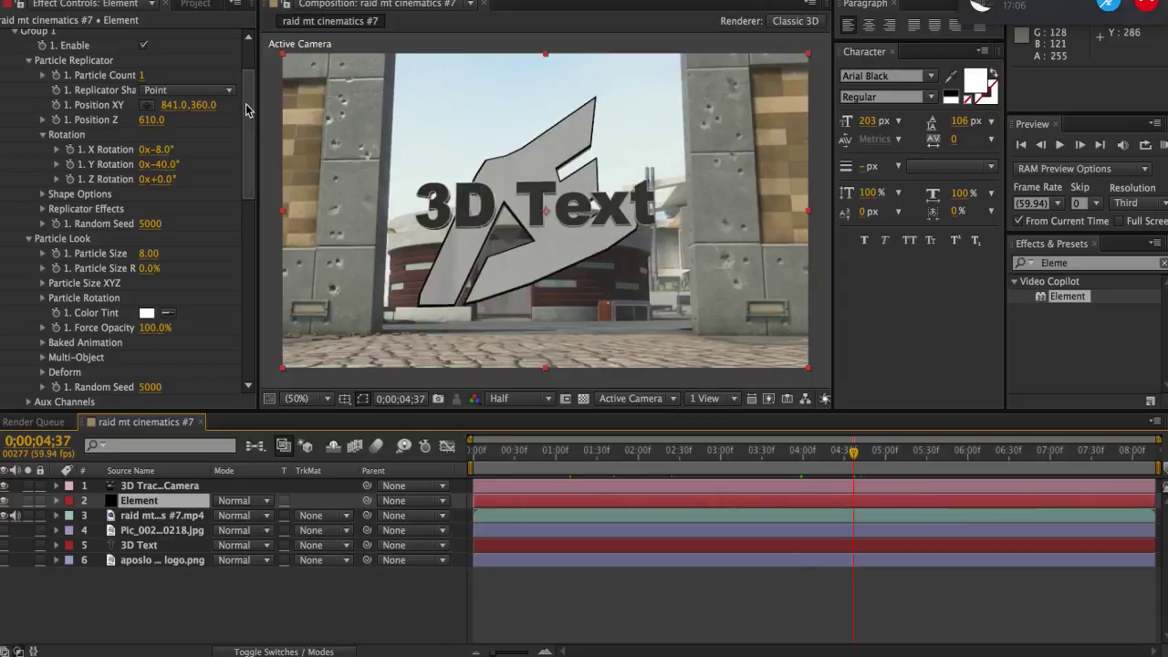
{"action": "scroll", "coordinate": [3, 116], "scroll_direction": "up", "scroll_amount": 3}
{"action": "left_click", "coordinate": [6, 37]}
Add a Color Correction > Curves effect and bow the RGB curve up to brighten the logo
{"action": "right_click", "coordinate": [61, 166]}
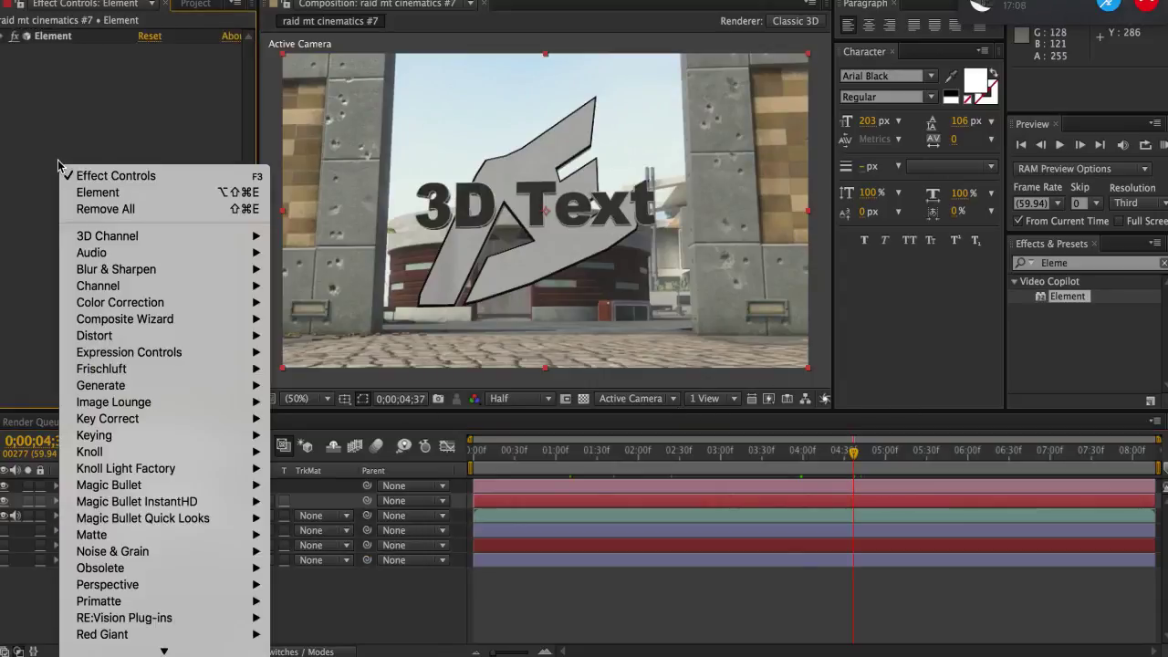
{"action": "mouse_move", "coordinate": [130, 280]}
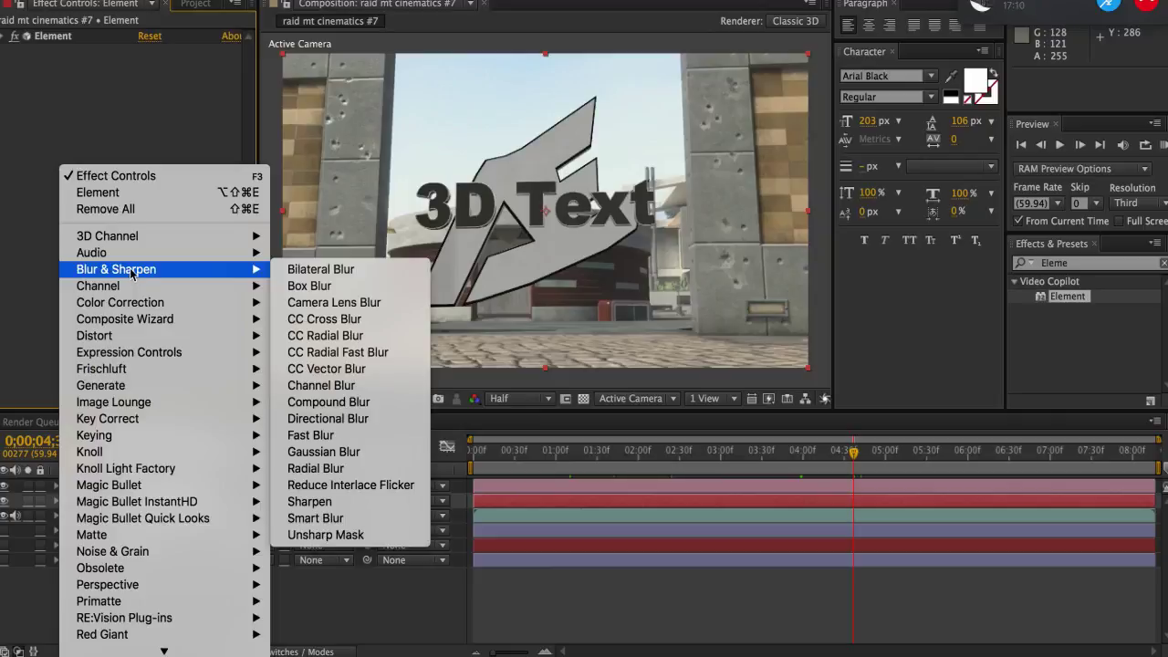
{"action": "mouse_move", "coordinate": [139, 308]}
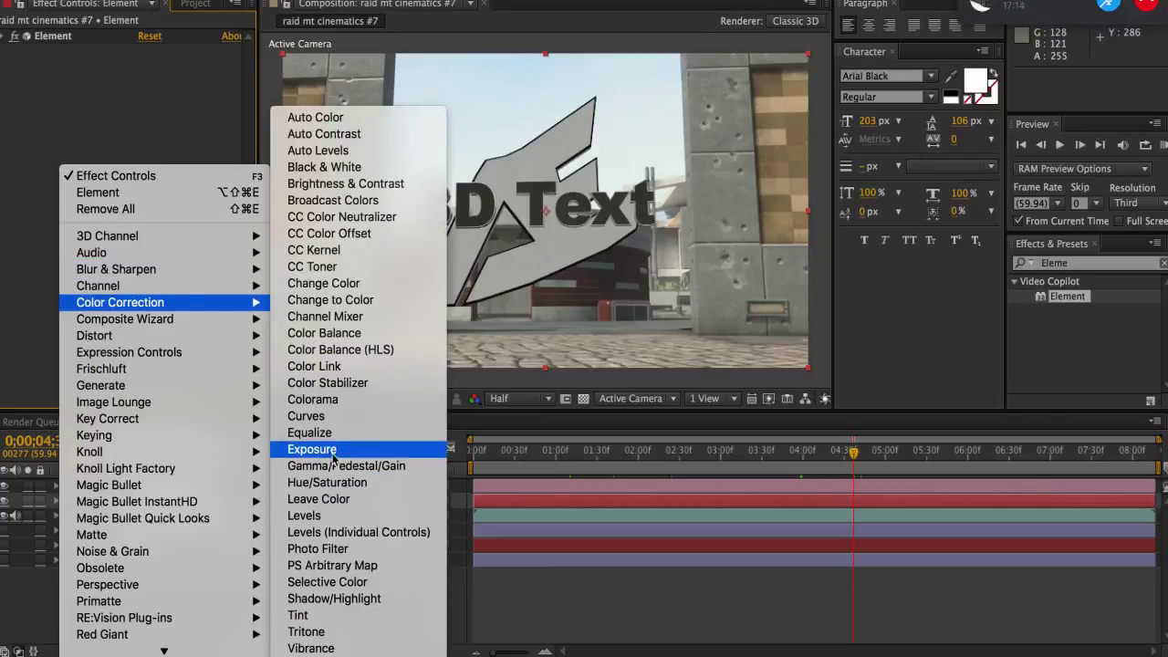
{"action": "left_click", "coordinate": [329, 415]}
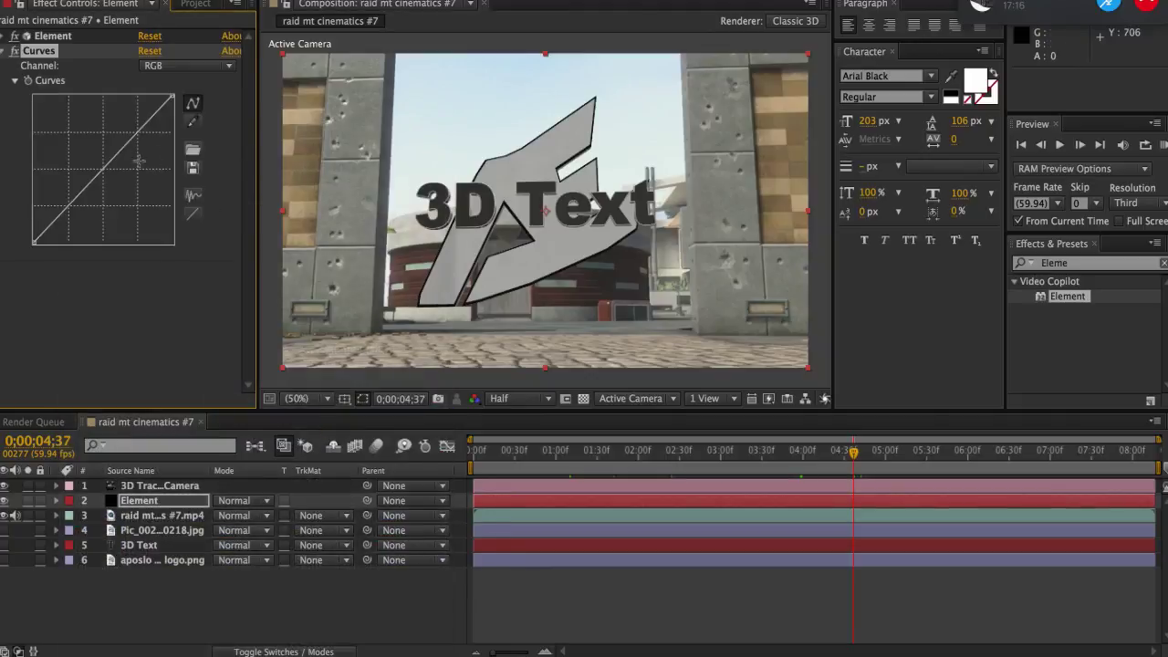
{"action": "left_click_drag", "start_coordinate": [97, 167], "coordinate": [118, 103]}
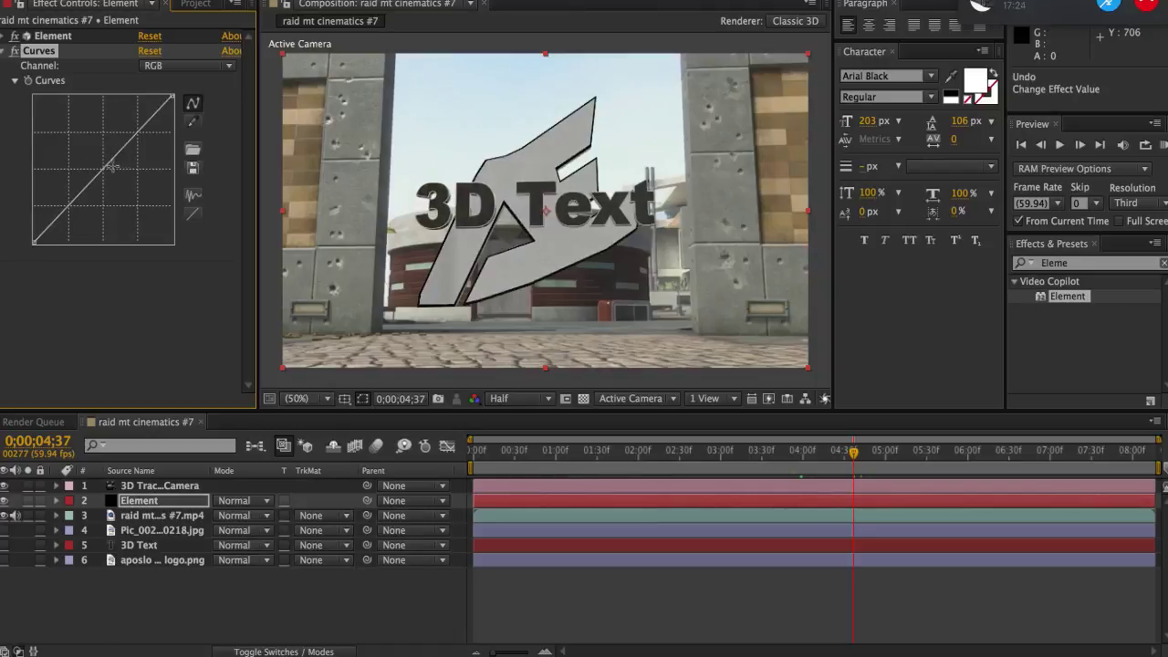
{"action": "mouse_move", "coordinate": [111, 167]}
{"action": "left_mouse_down"}
{"action": "mouse_move", "coordinate": [122, 168]}
{"action": "mouse_move", "coordinate": [114, 162]}
{"action": "left_mouse_up"}
Bend the Red and Green channel curves to tint the logo, then delete Curves
{"action": "left_click", "coordinate": [189, 66]}
{"action": "left_click", "coordinate": [166, 99]}
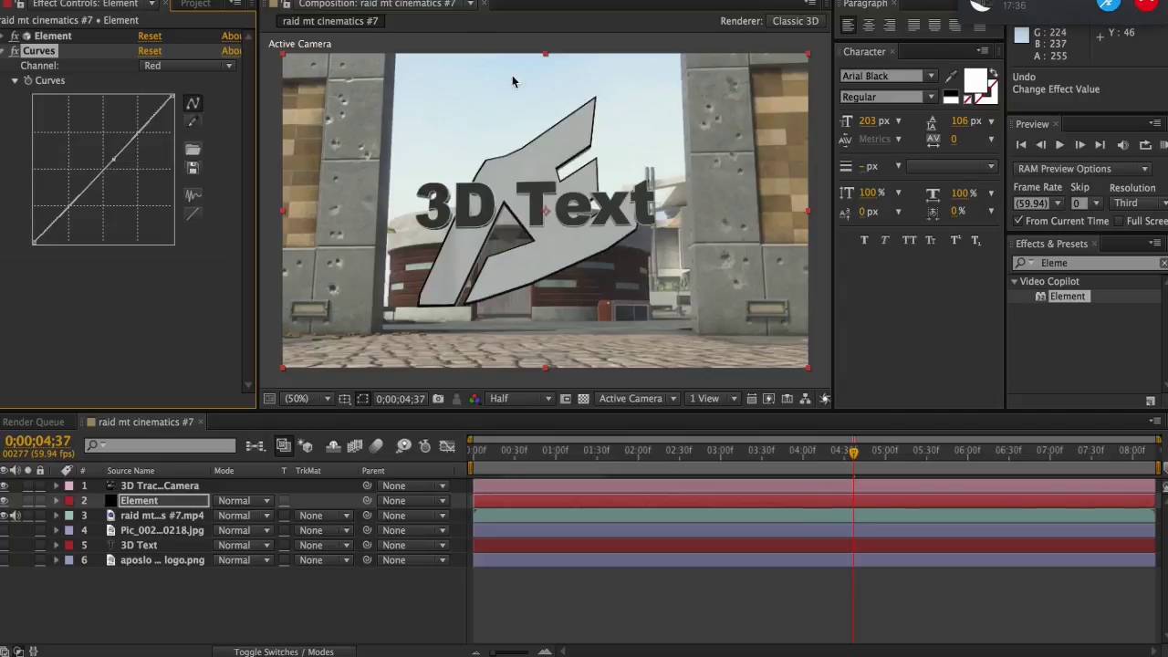
{"action": "left_click_drag", "start_coordinate": [113, 160], "coordinate": [115, 160]}
{"action": "left_click", "coordinate": [162, 69]}
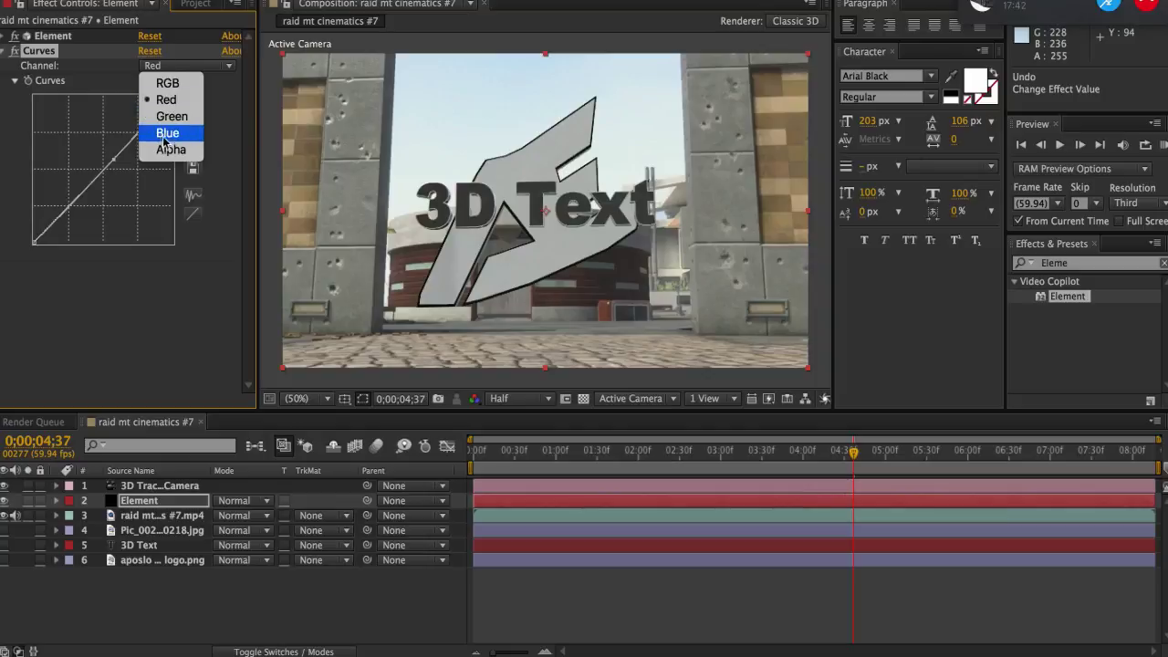
{"action": "left_click", "coordinate": [107, 175]}
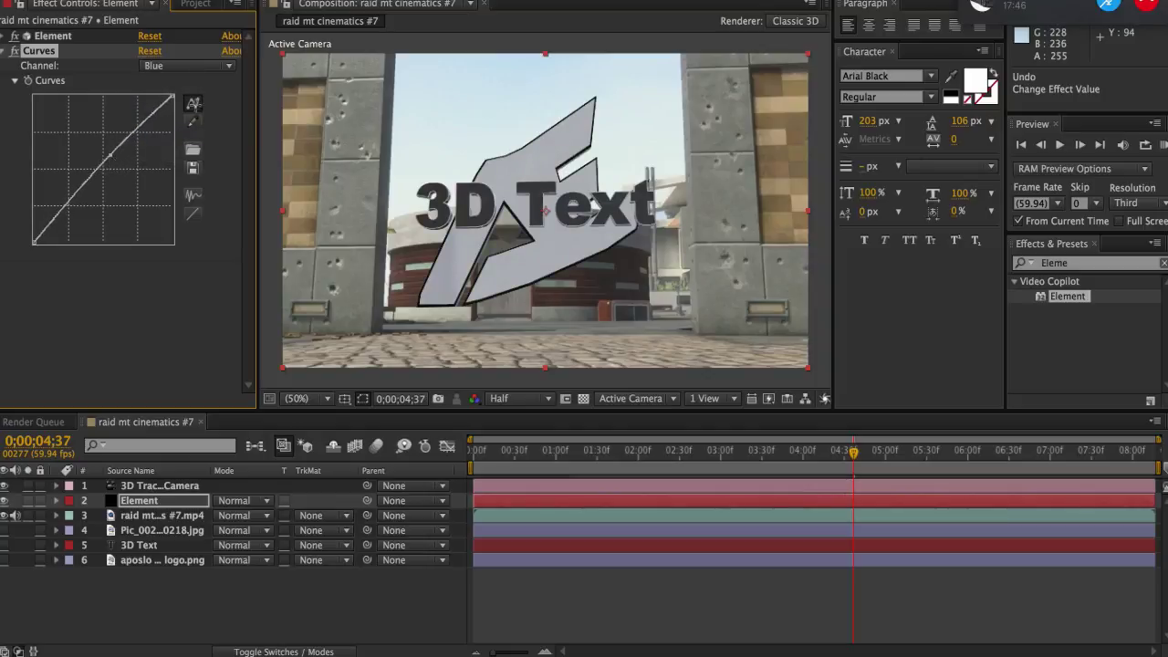
{"action": "left_click", "coordinate": [200, 68]}
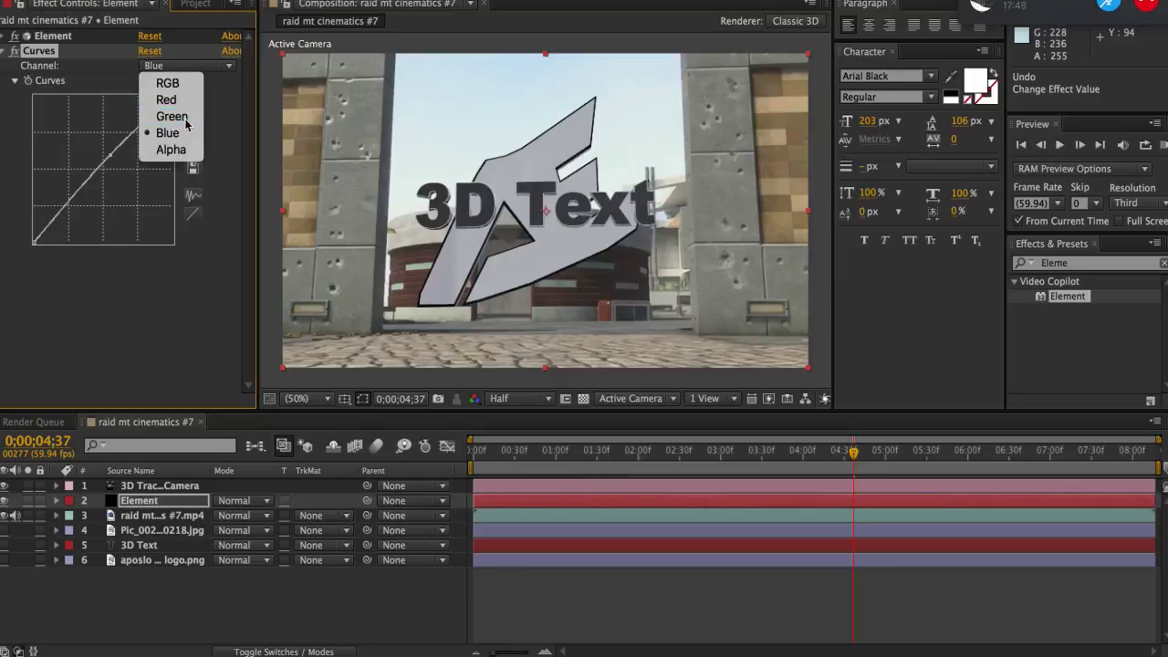
{"action": "left_click", "coordinate": [178, 115]}
{"action": "mouse_move", "coordinate": [113, 155]}
{"action": "left_mouse_down"}
{"action": "mouse_move", "coordinate": [118, 180]}
{"action": "mouse_move", "coordinate": [116, 156]}
{"action": "left_mouse_up"}
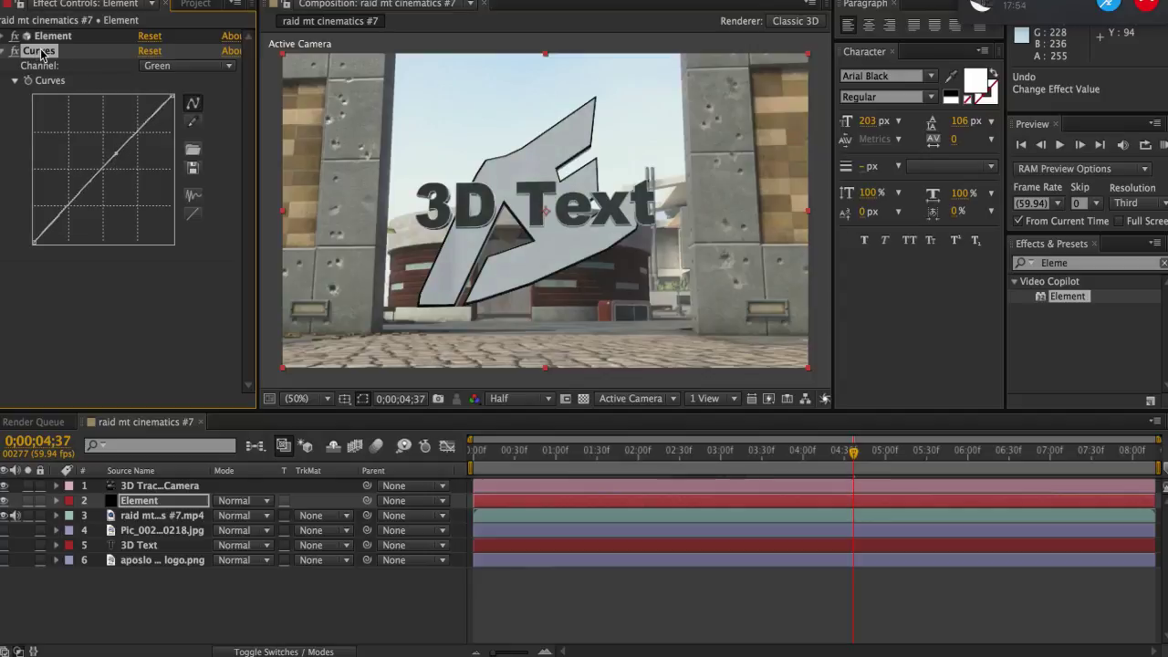
{"action": "key", "text": "Delete"}
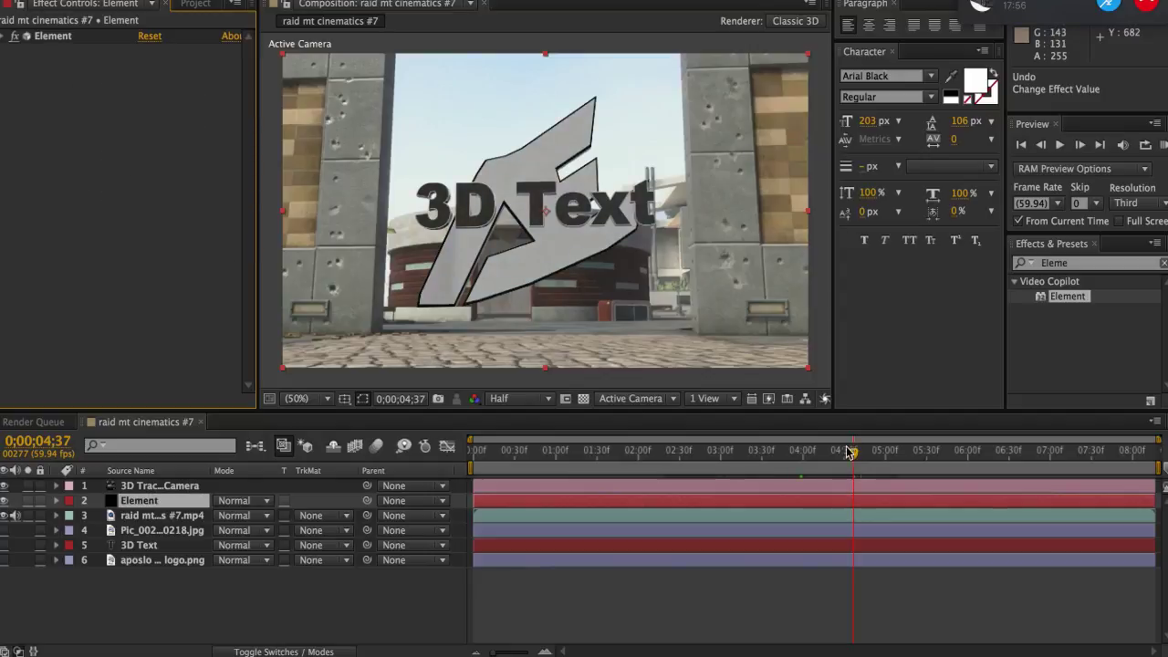
Scrub the footage back to 0;00;02;53 to confirm the logo stays anchored
{"action": "left_click_drag", "start_coordinate": [849, 452], "coordinate": [762, 456]}
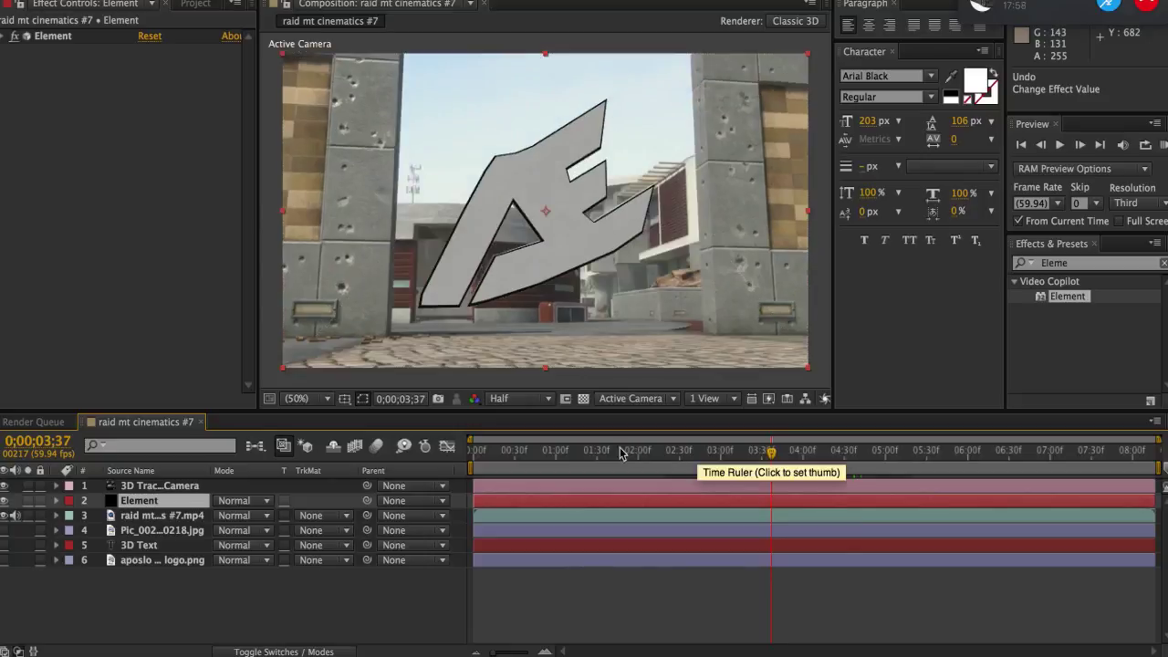
{"action": "left_click", "coordinate": [662, 450]}
{"action": "left_click_drag", "start_coordinate": [659, 453], "coordinate": [711, 451]}
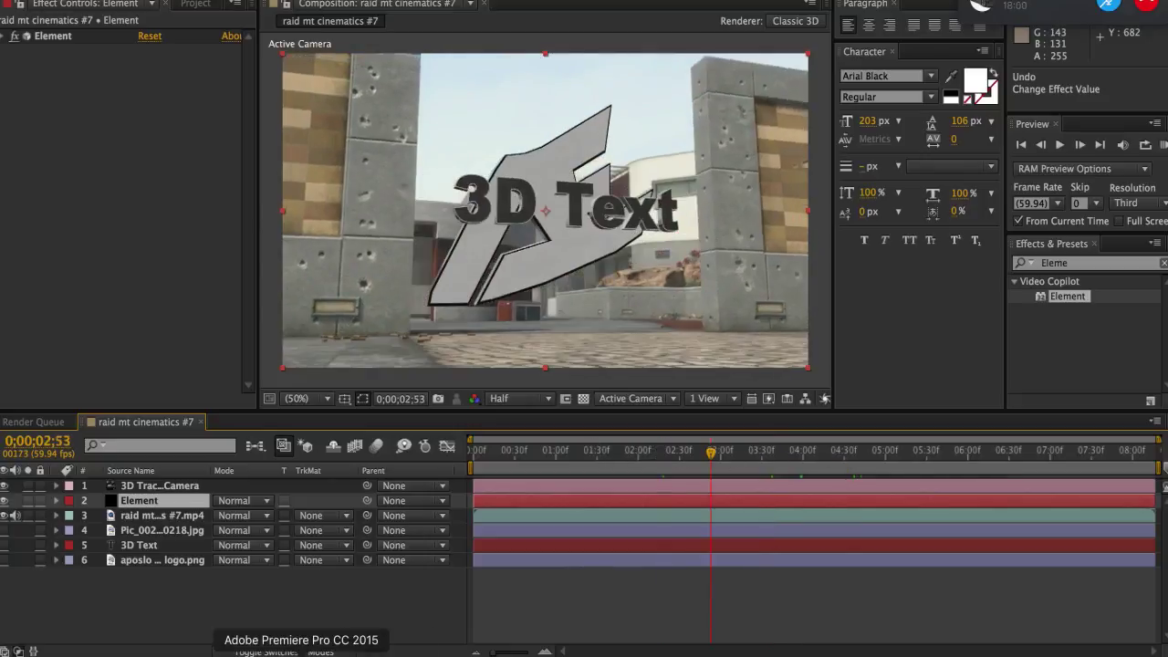